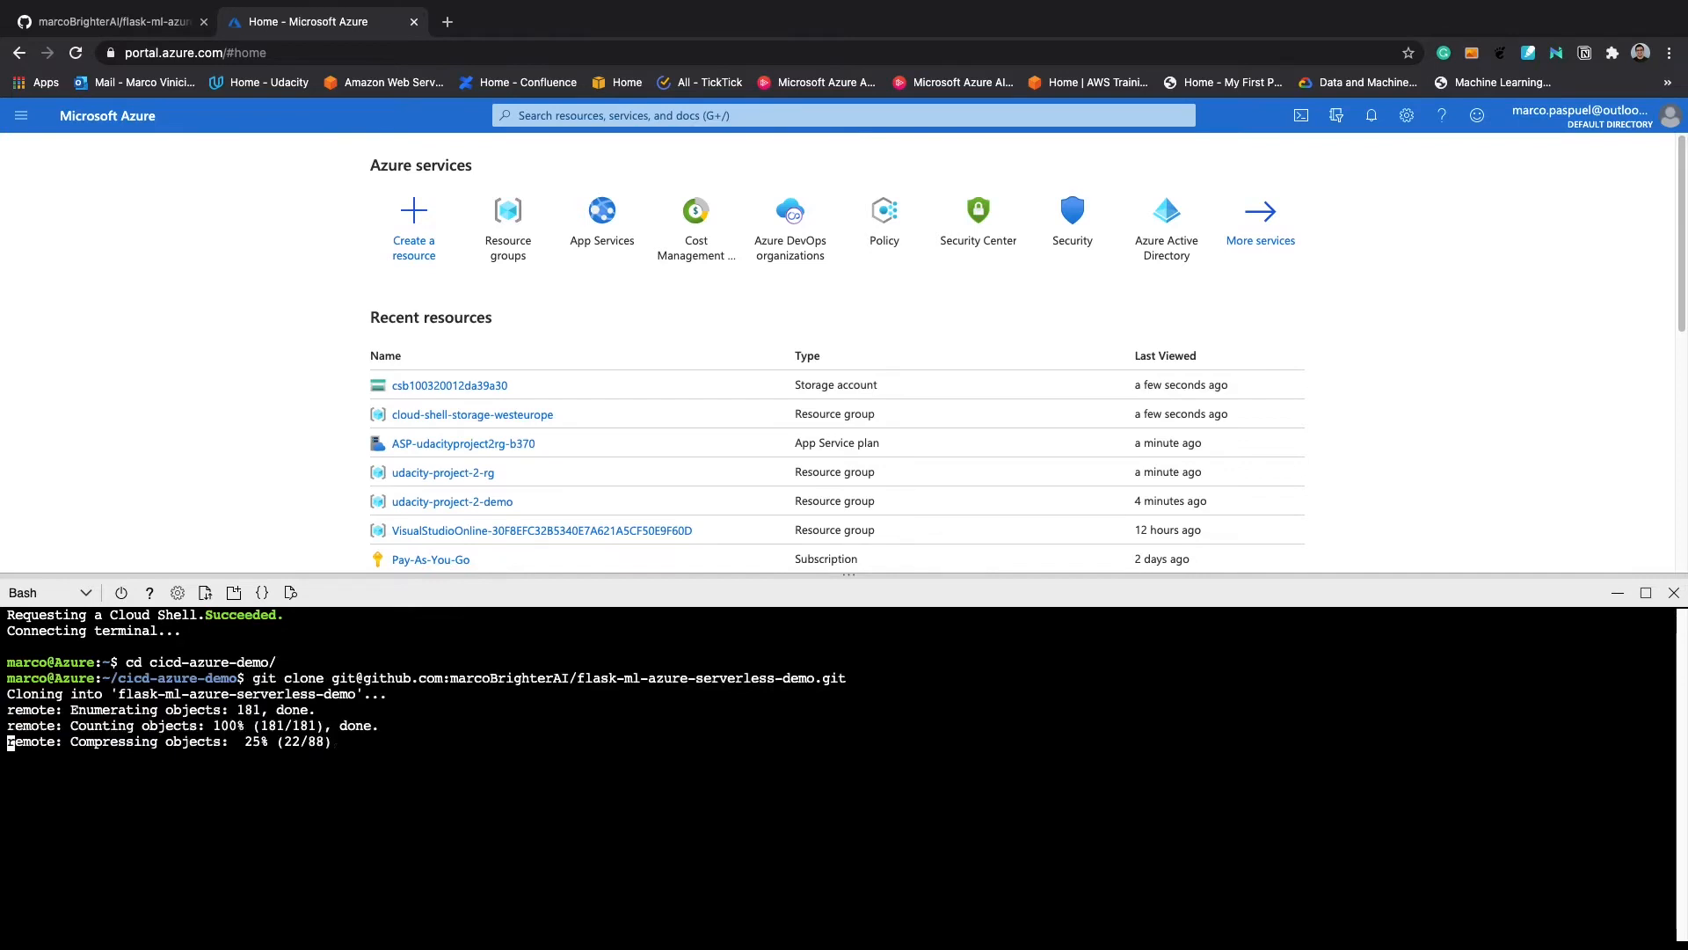
# Change into the cloned flask-ml-azure-serverless-demo directory, list its files and clear the terminal
pyautogui.write('cd flask-ml-azure-serverless/')
pyautogui.press('Return')
pyautogui.write('ls')
pyautogui.press('Return')
pyautogui.write('cd flask-ml-azure-serverless-demo/')
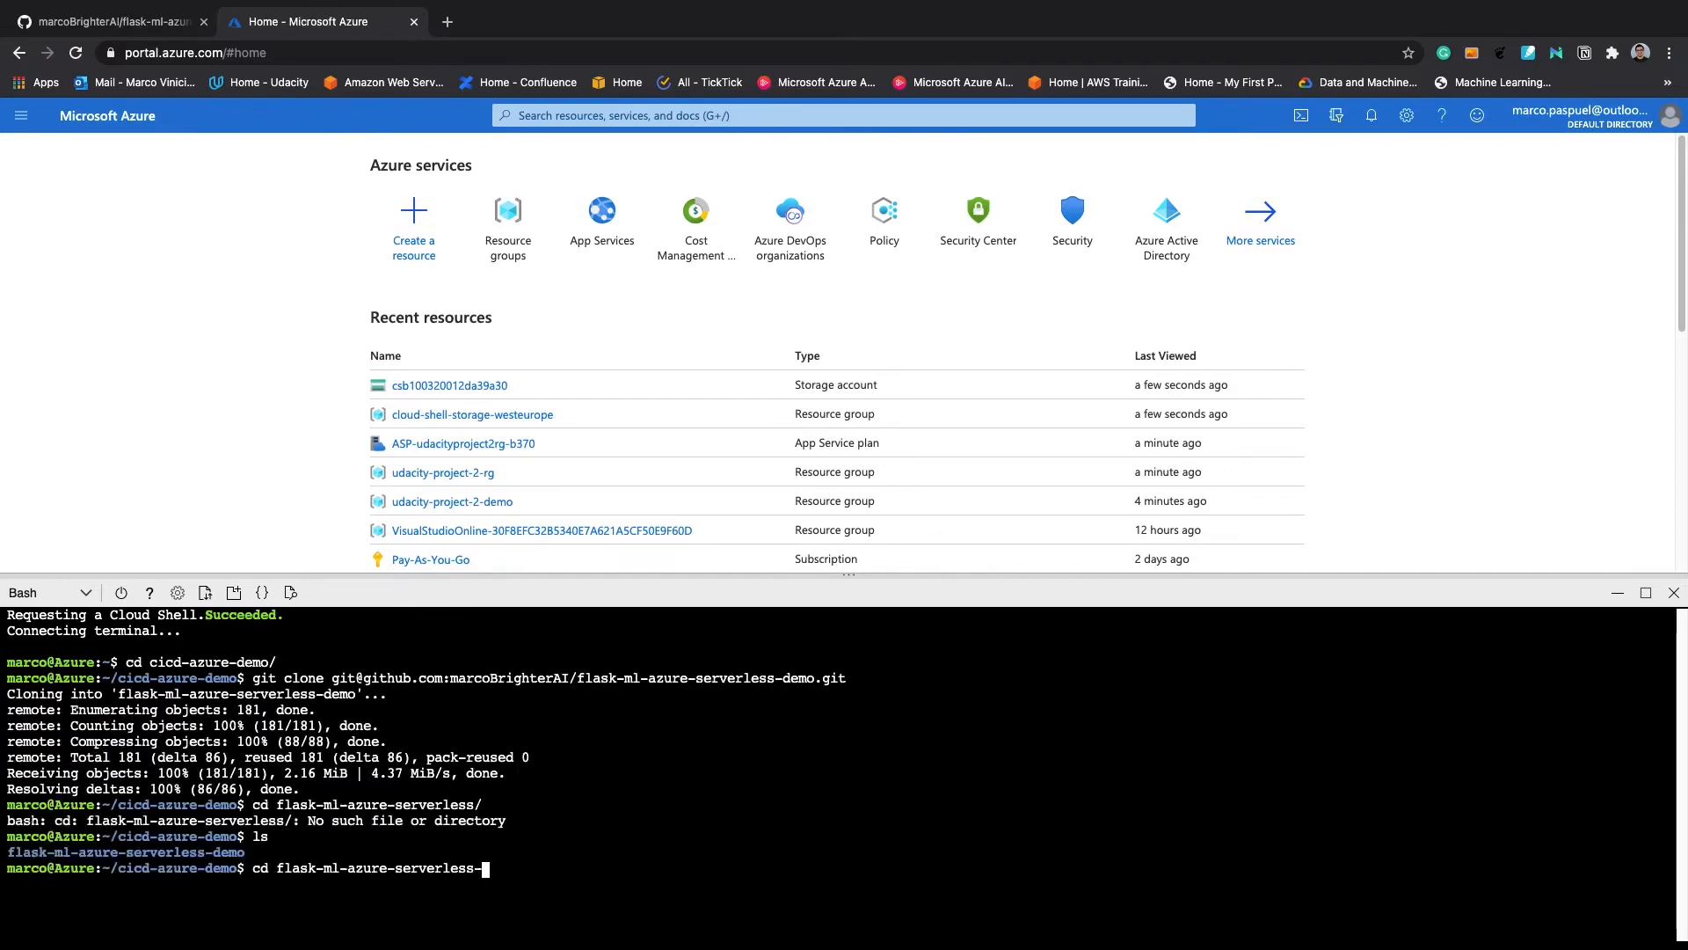
pyautogui.press('Return')
pyautogui.write('ls')
pyautogui.press('Return')
pyautogui.hotkey('ctrl', 'l')
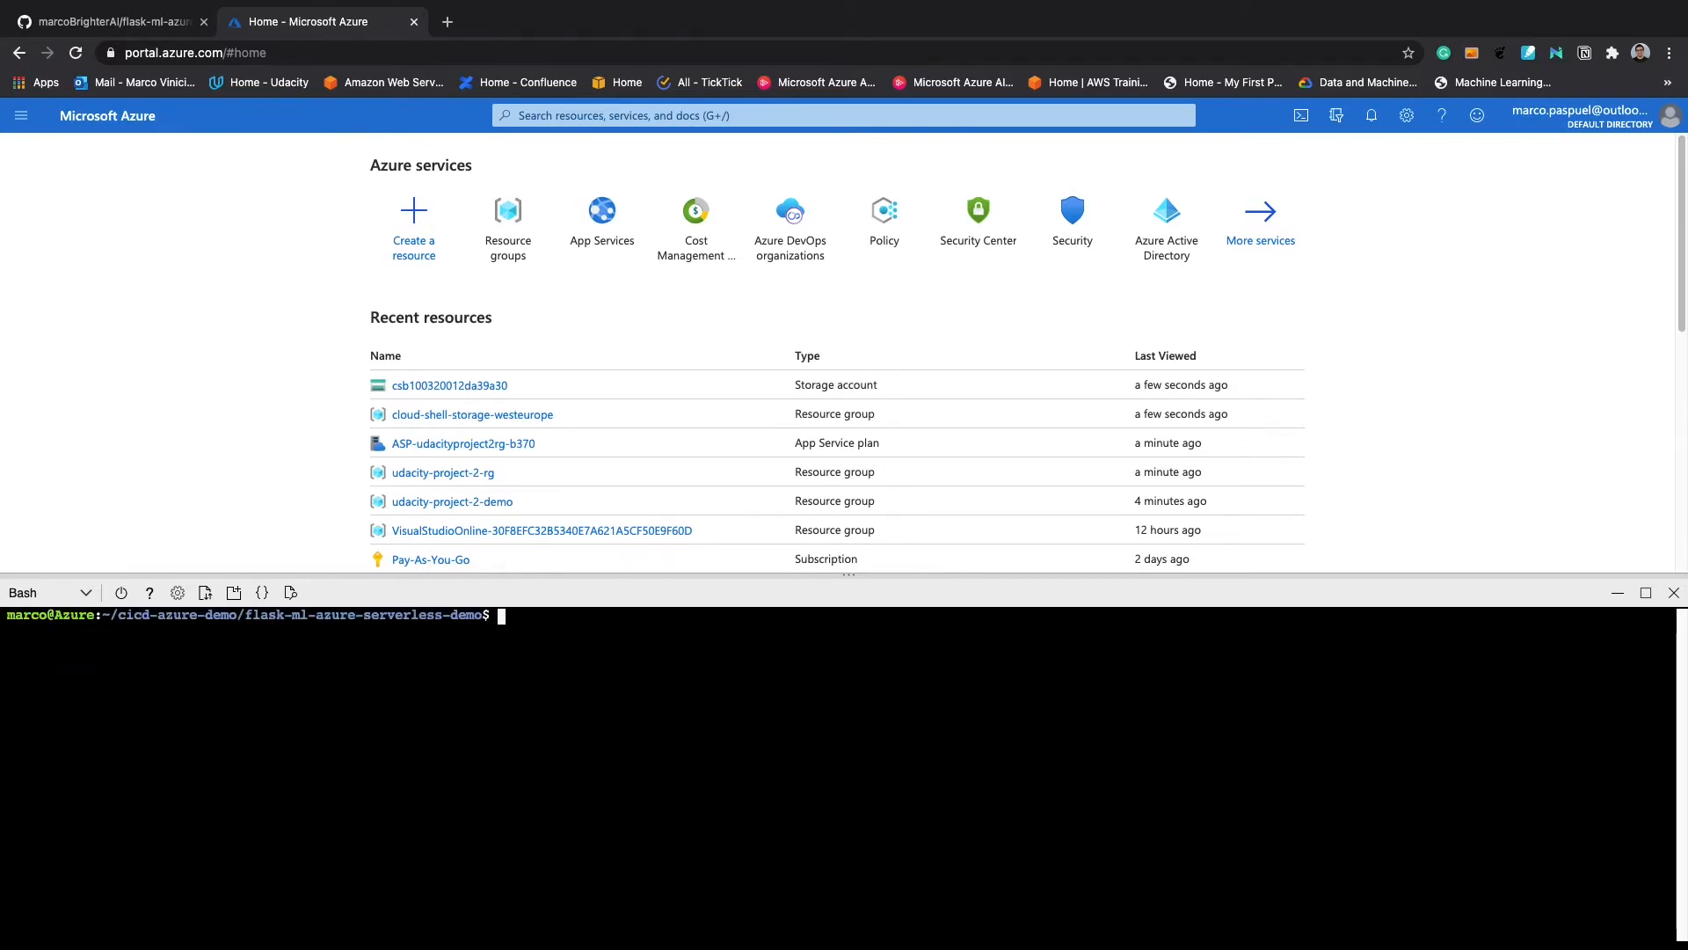
# Create the virtual environment with make setup and activate it using source ~/.flask-ml-azure-serverless/bin/activate
pyautogui.press('super+Tab')
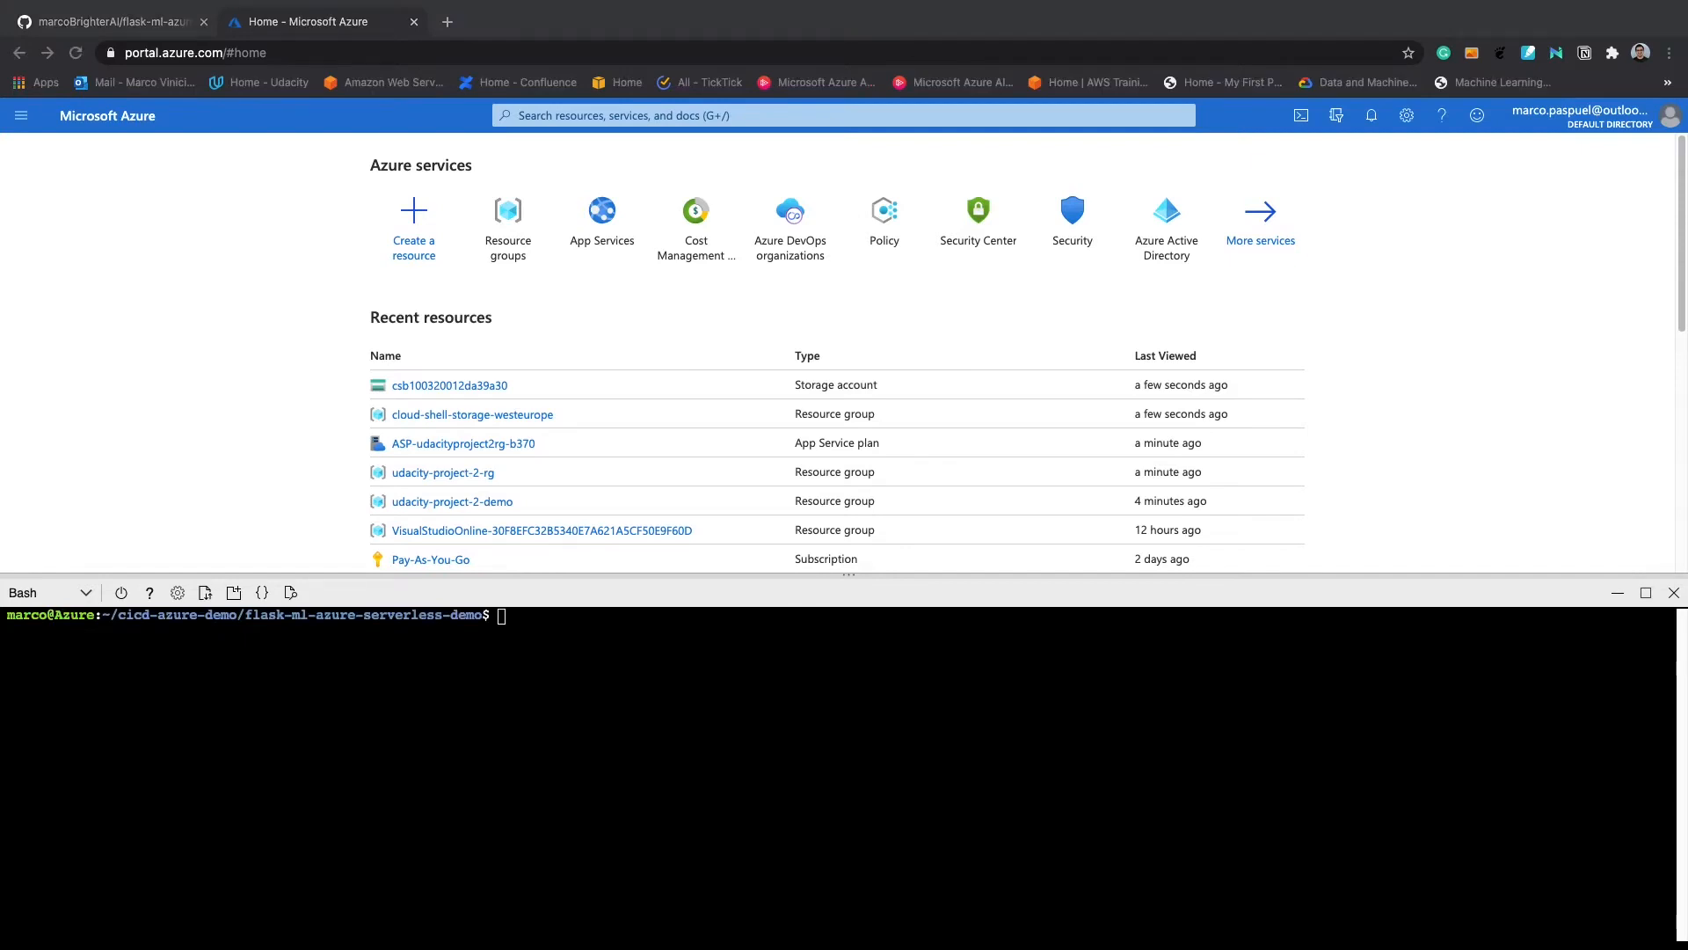
pyautogui.click(648, 849)
pyautogui.write('make setup')
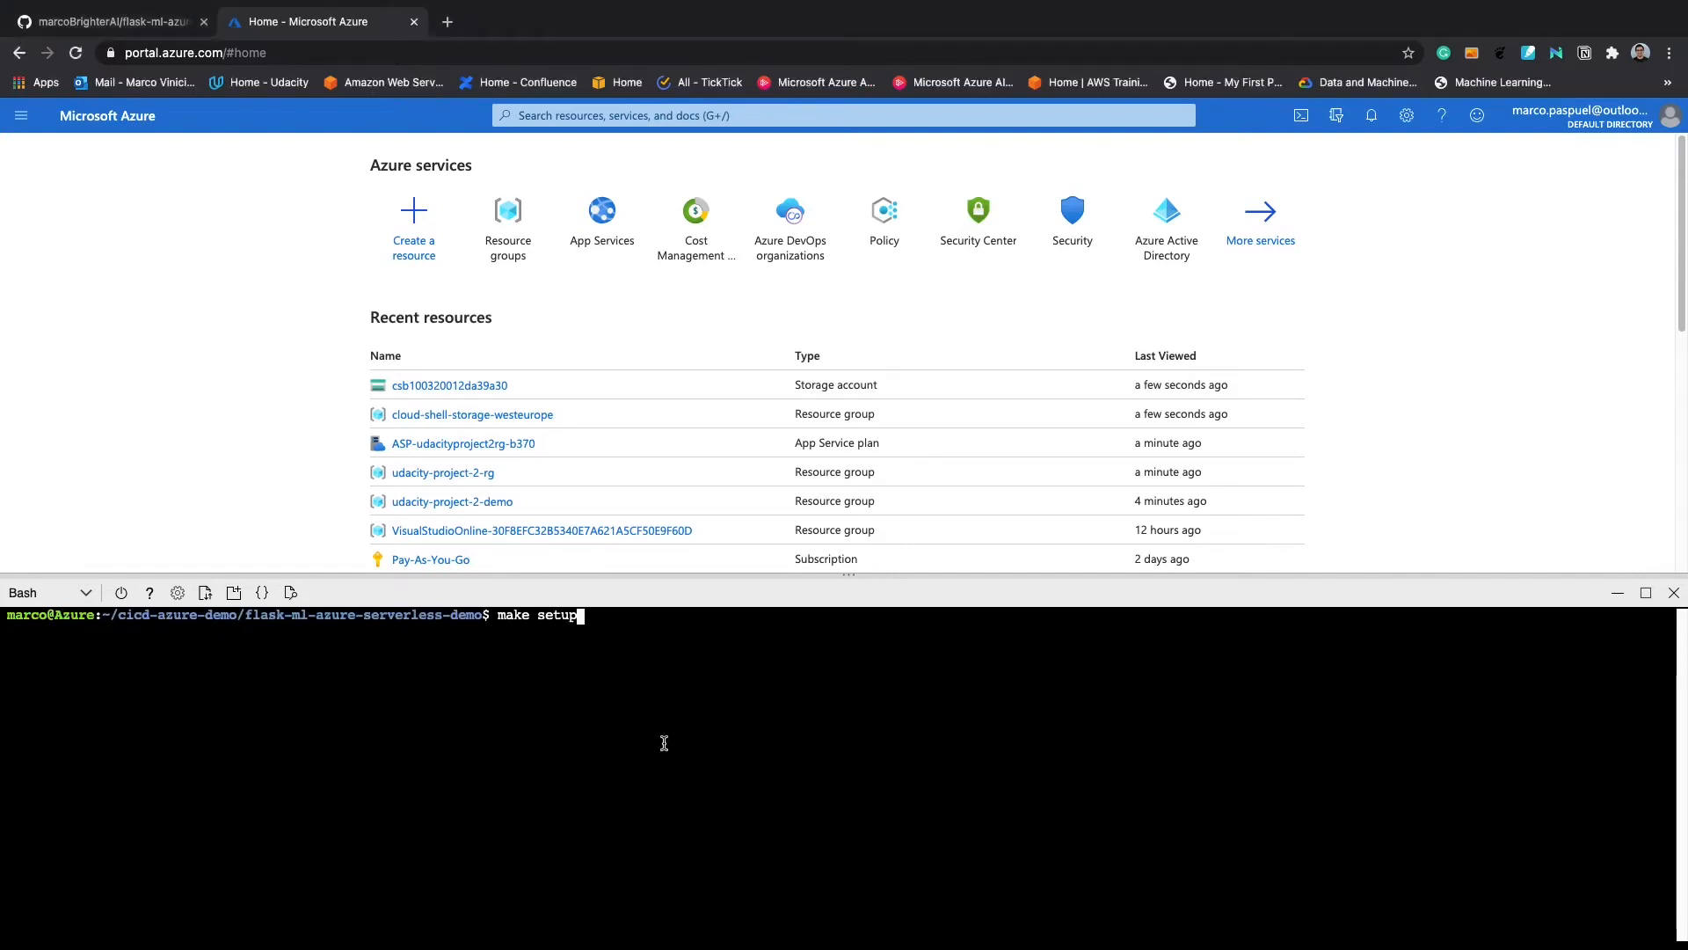
pyautogui.press('Return')
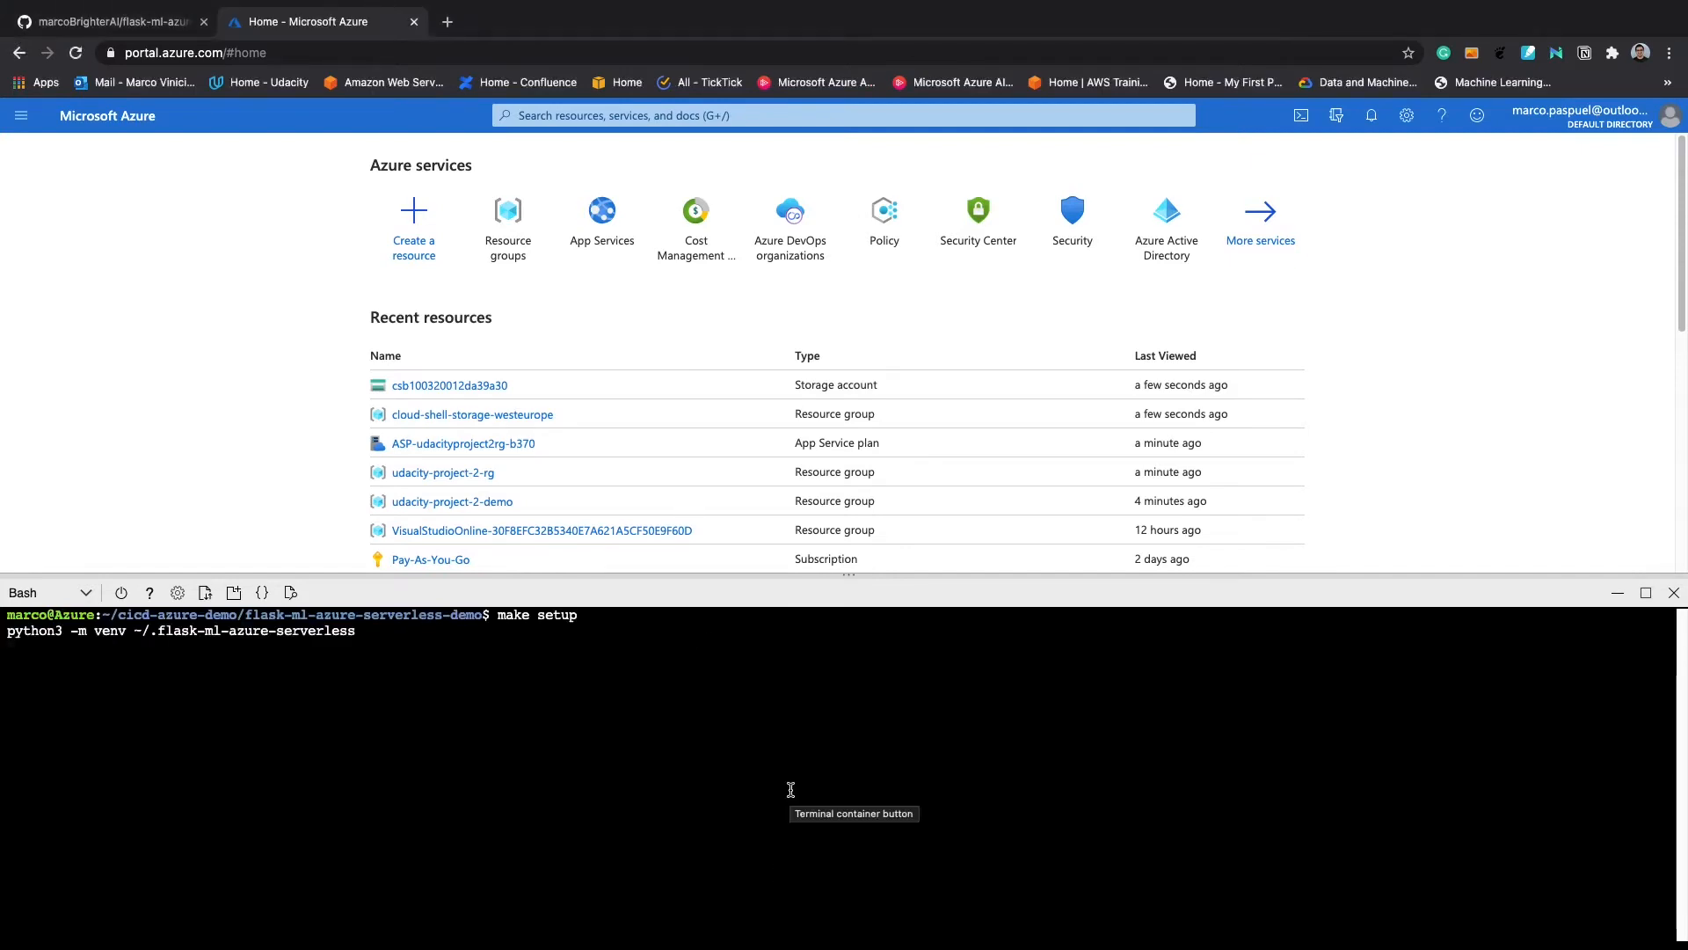
pyautogui.press('super+Tab')
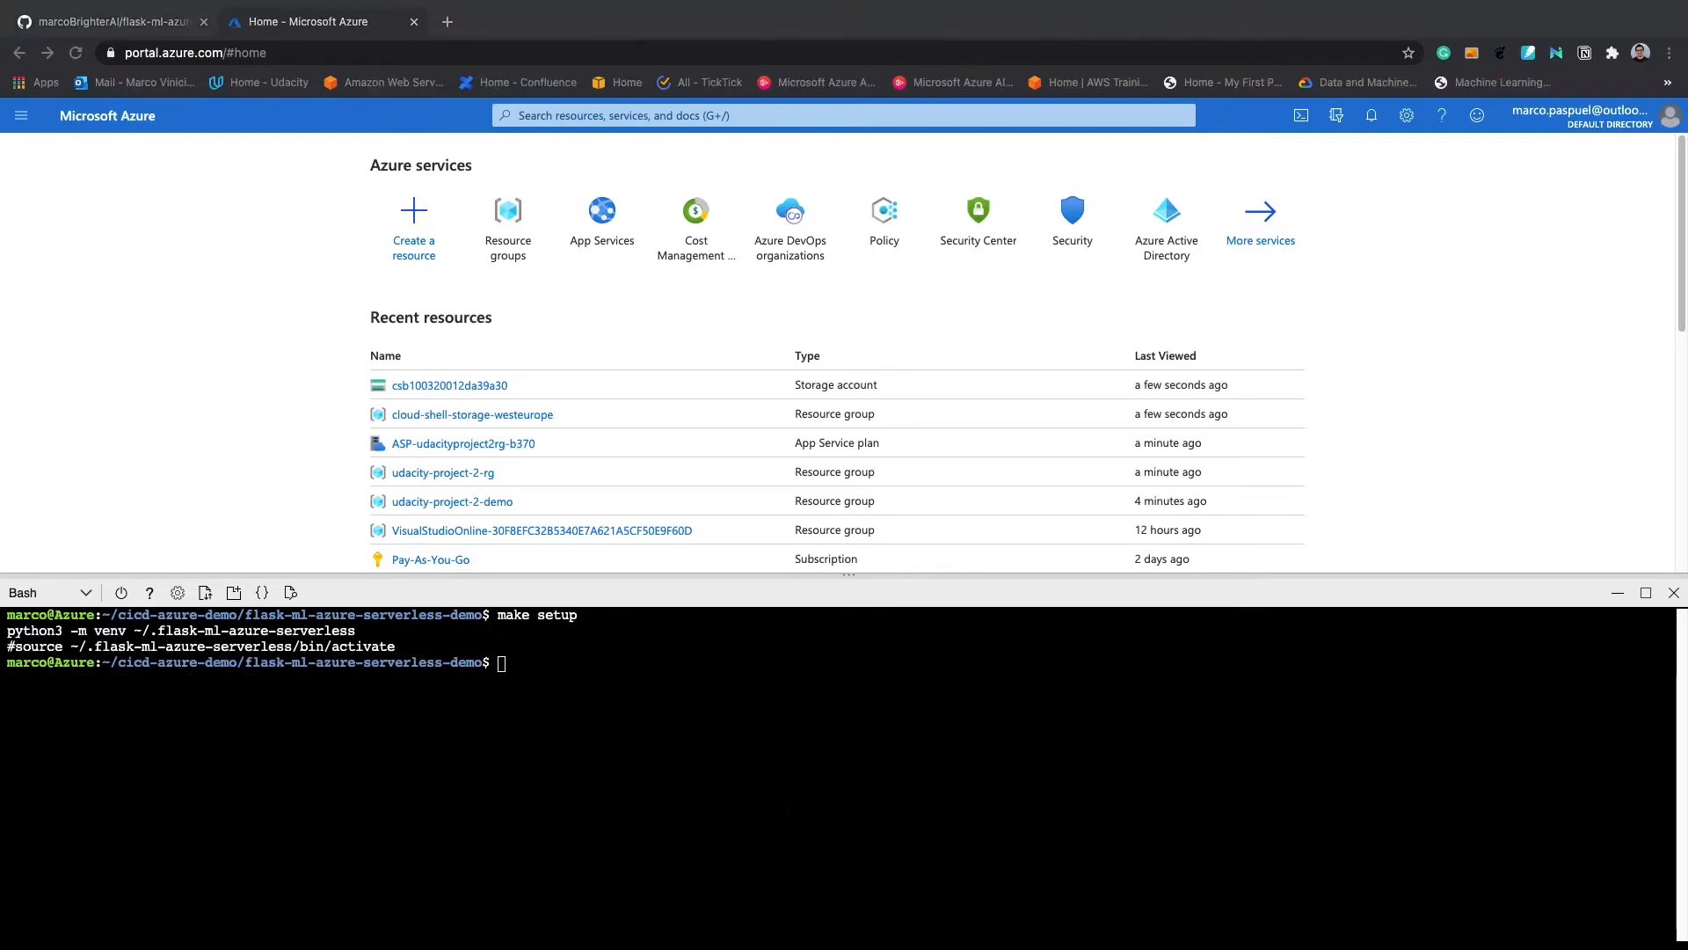
pyautogui.click(741, 771)
pyautogui.write('source ~/.flask-ml-azure-serverless/bin/activate')
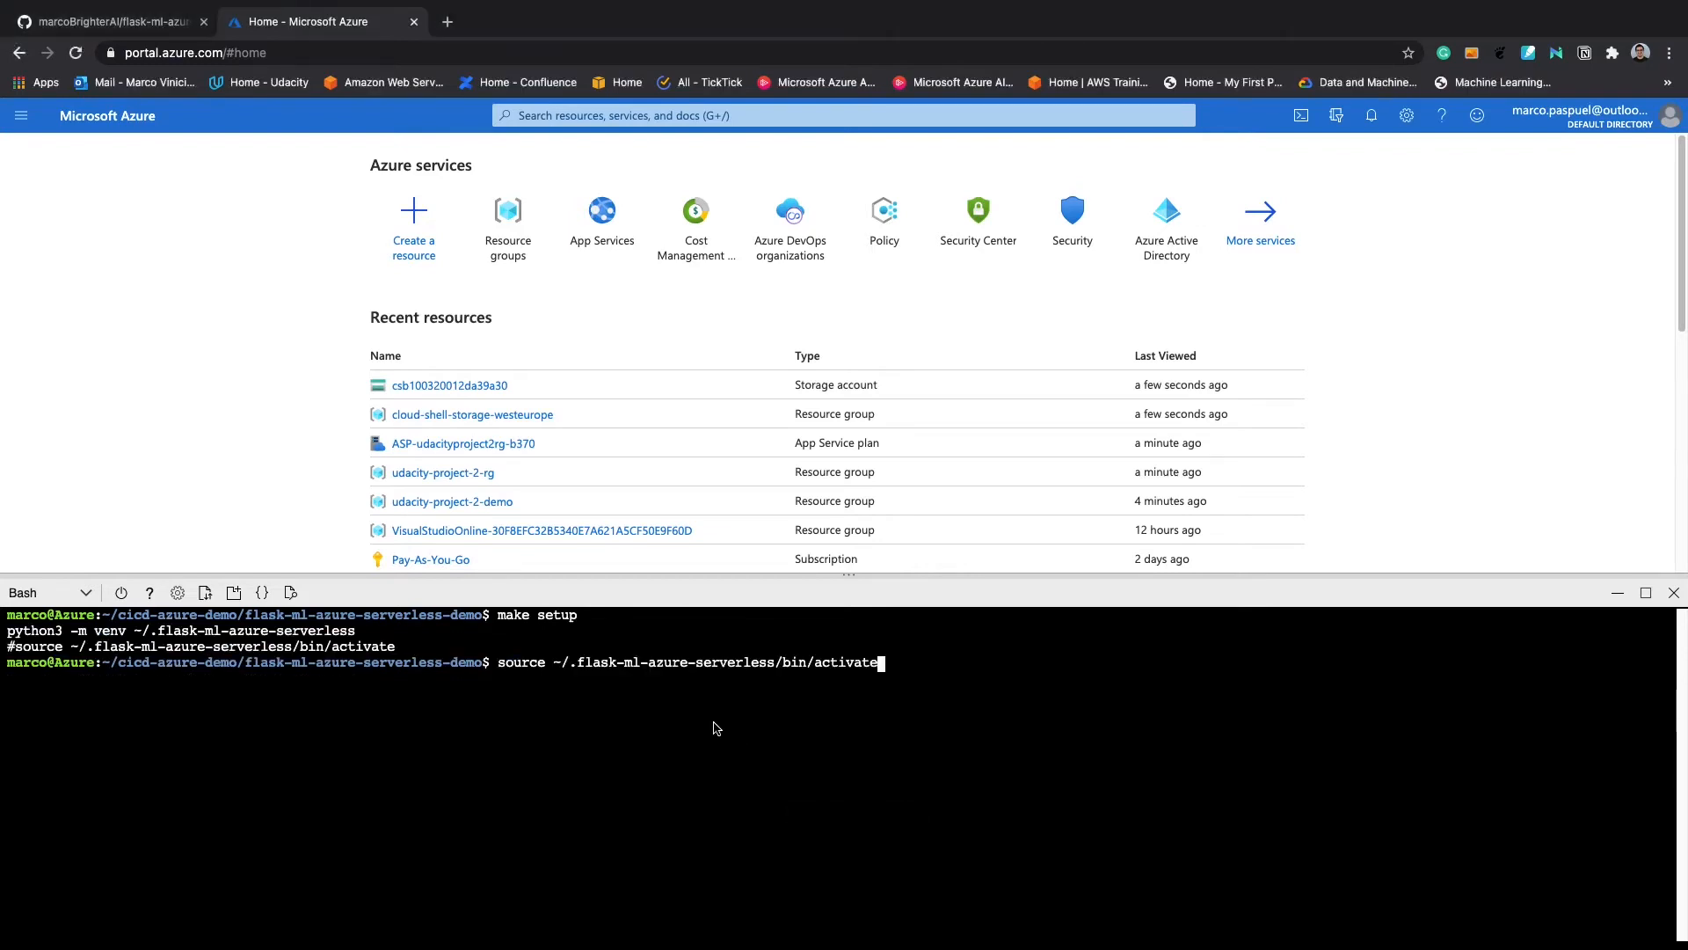
pyautogui.press('Return')
# Run make all in the activated environment to install the dependencies and lint the project
pyautogui.press('super+Tab')
pyautogui.click(821, 706)
pyautogui.write('make all')
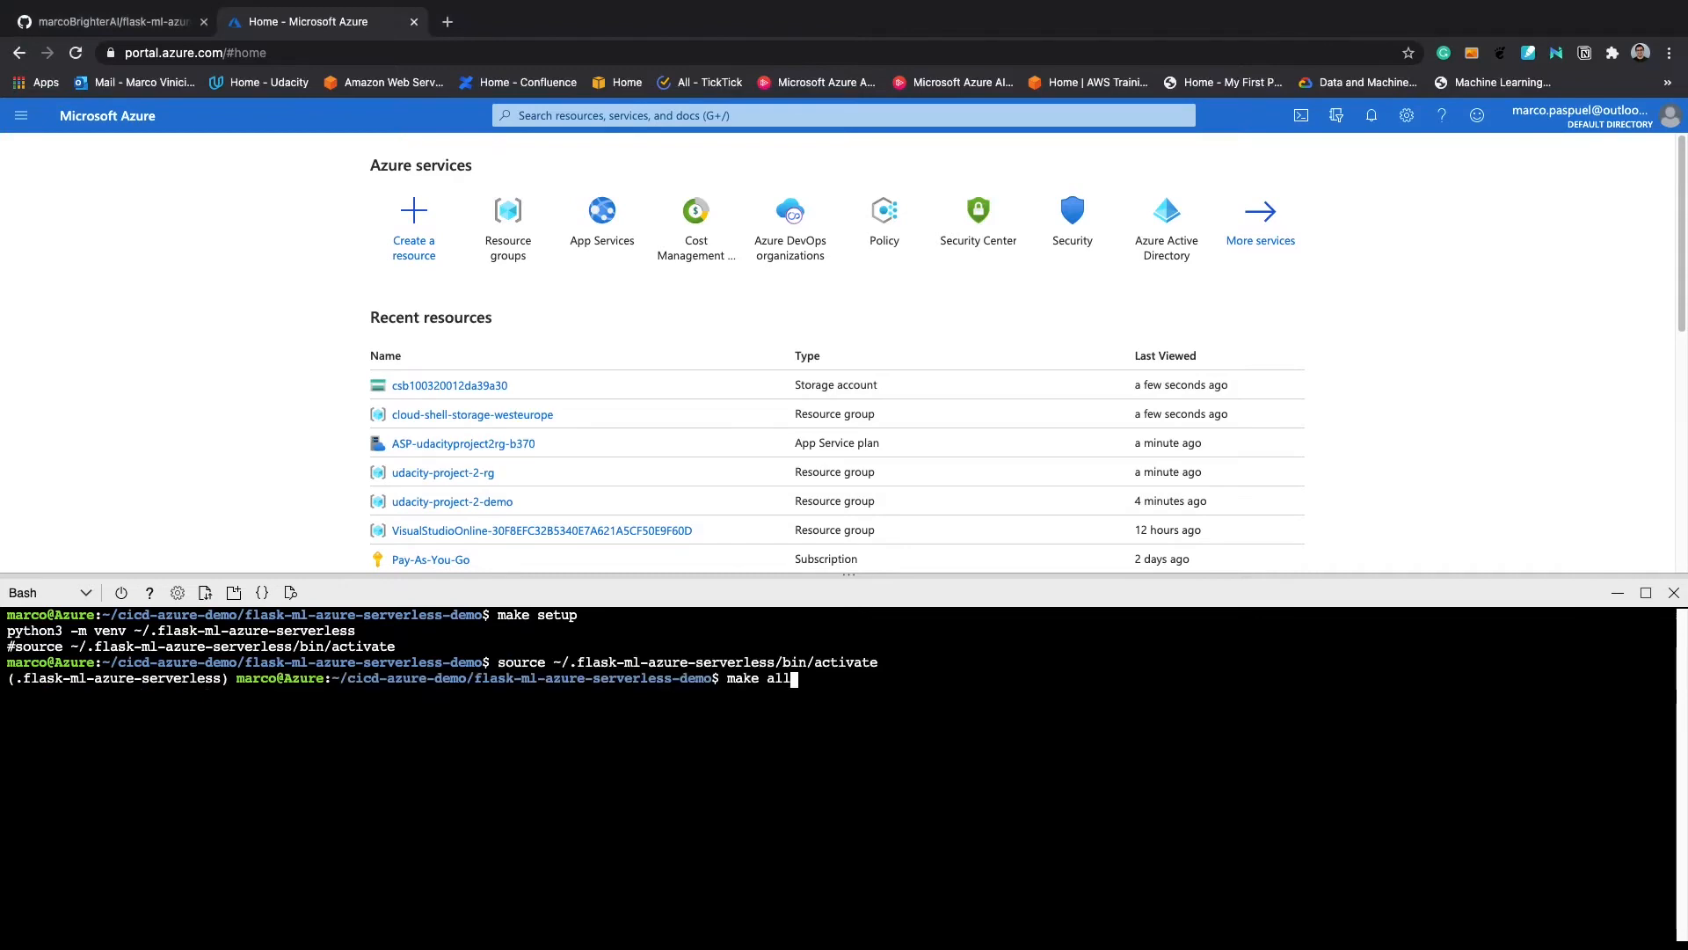
pyautogui.press('Return')
# Start the Flask application in the Cloud Shell with python app.py
pyautogui.press('super+Tab')
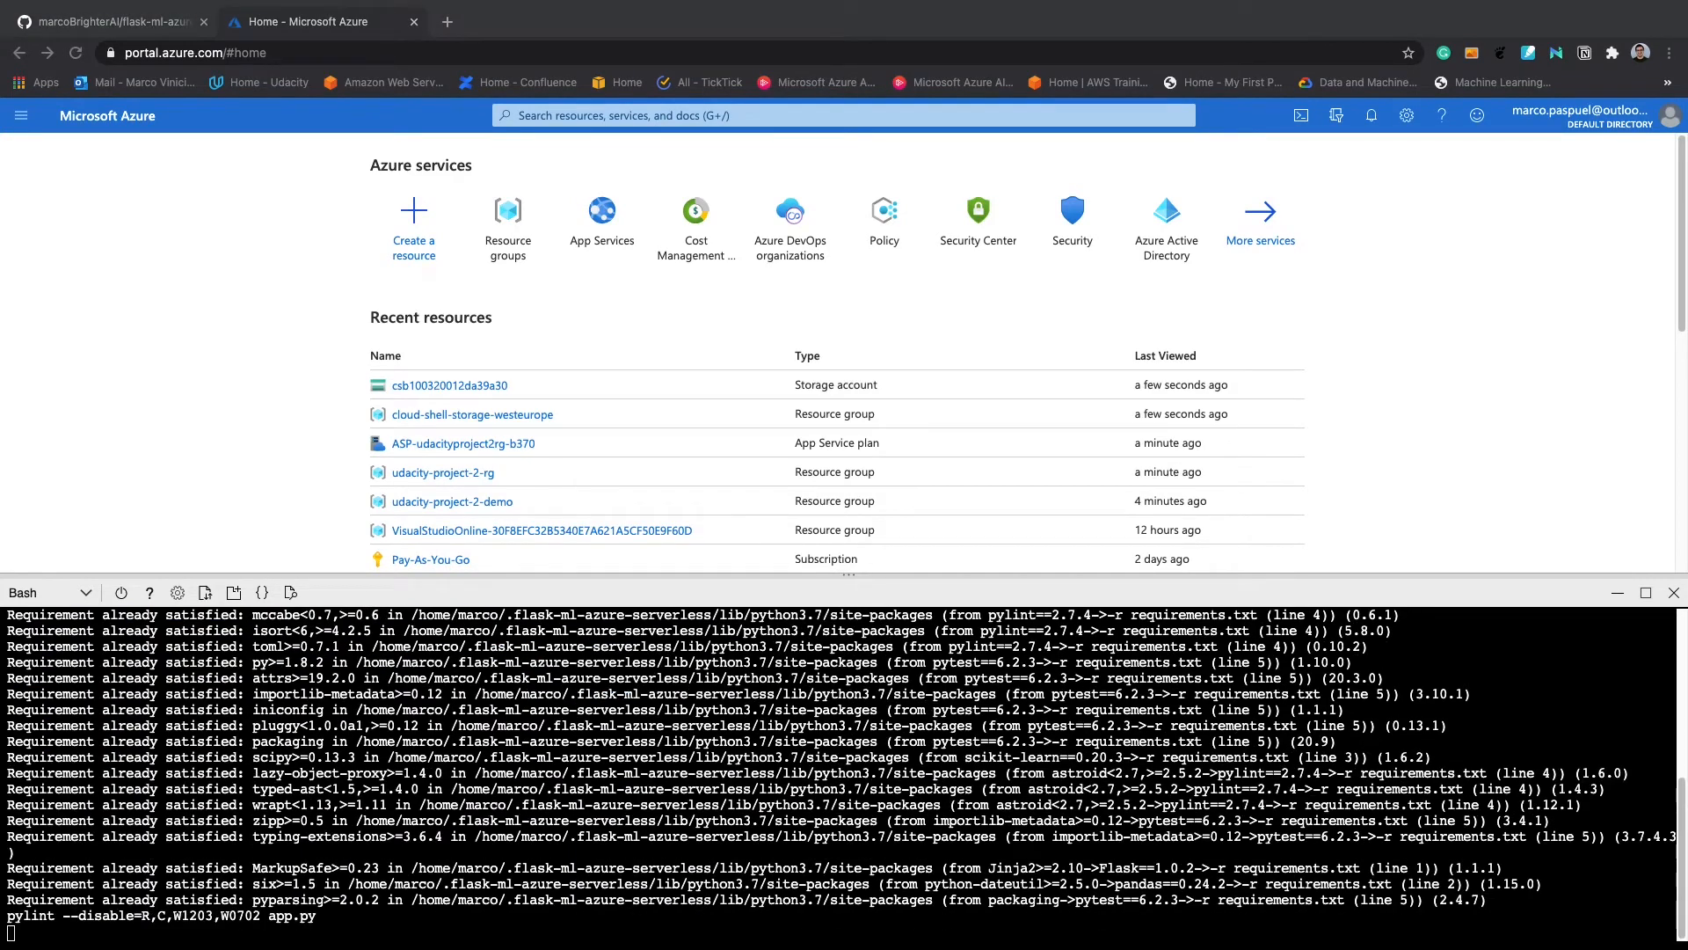
pyautogui.click(818, 916)
pyautogui.write('python app.py')
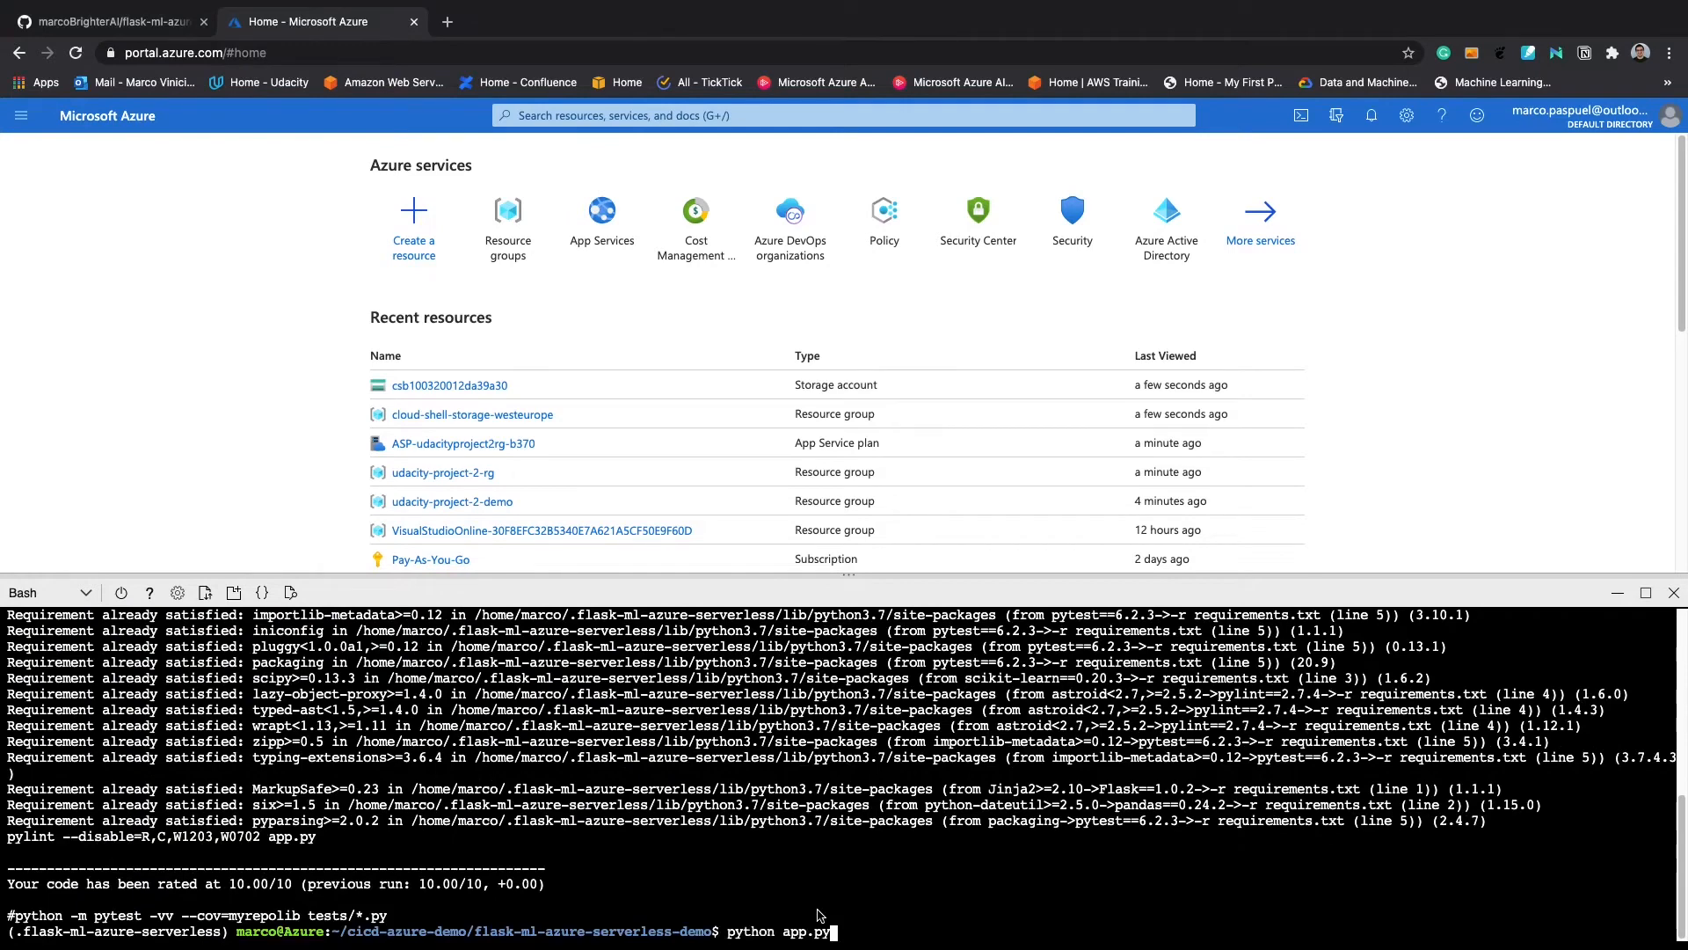
pyautogui.press('Return')
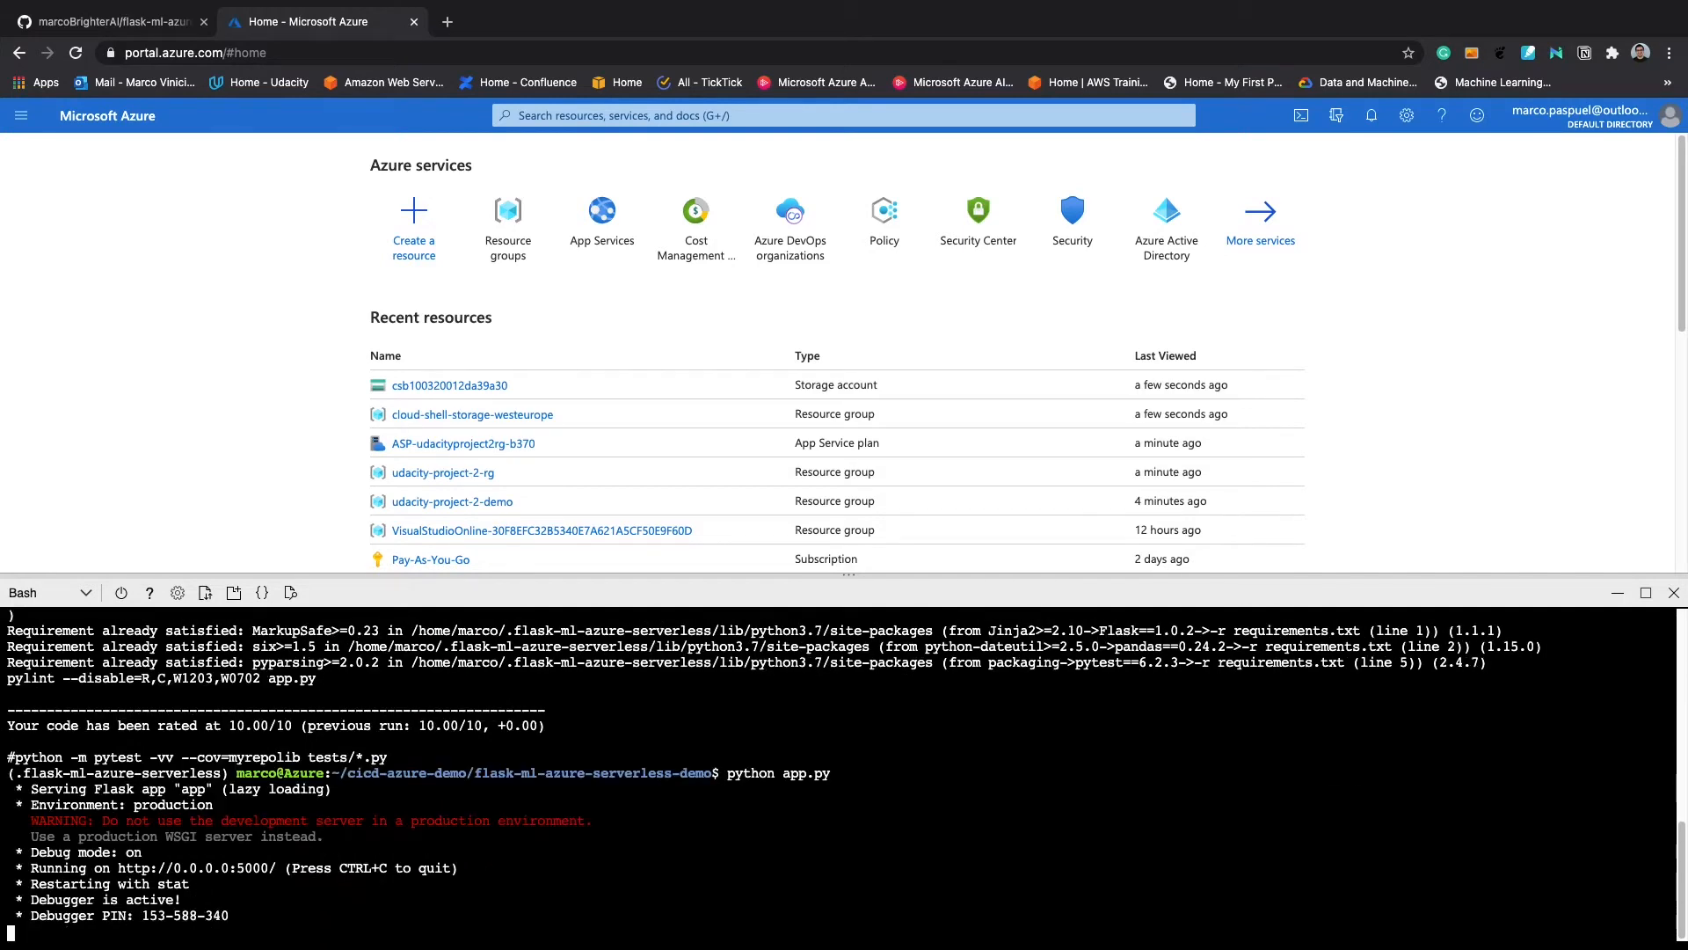
# Configure Cloud Shell web preview on port 5000, browse to the running app's home page and close the preview
pyautogui.click(290, 592)
pyautogui.click(311, 695)
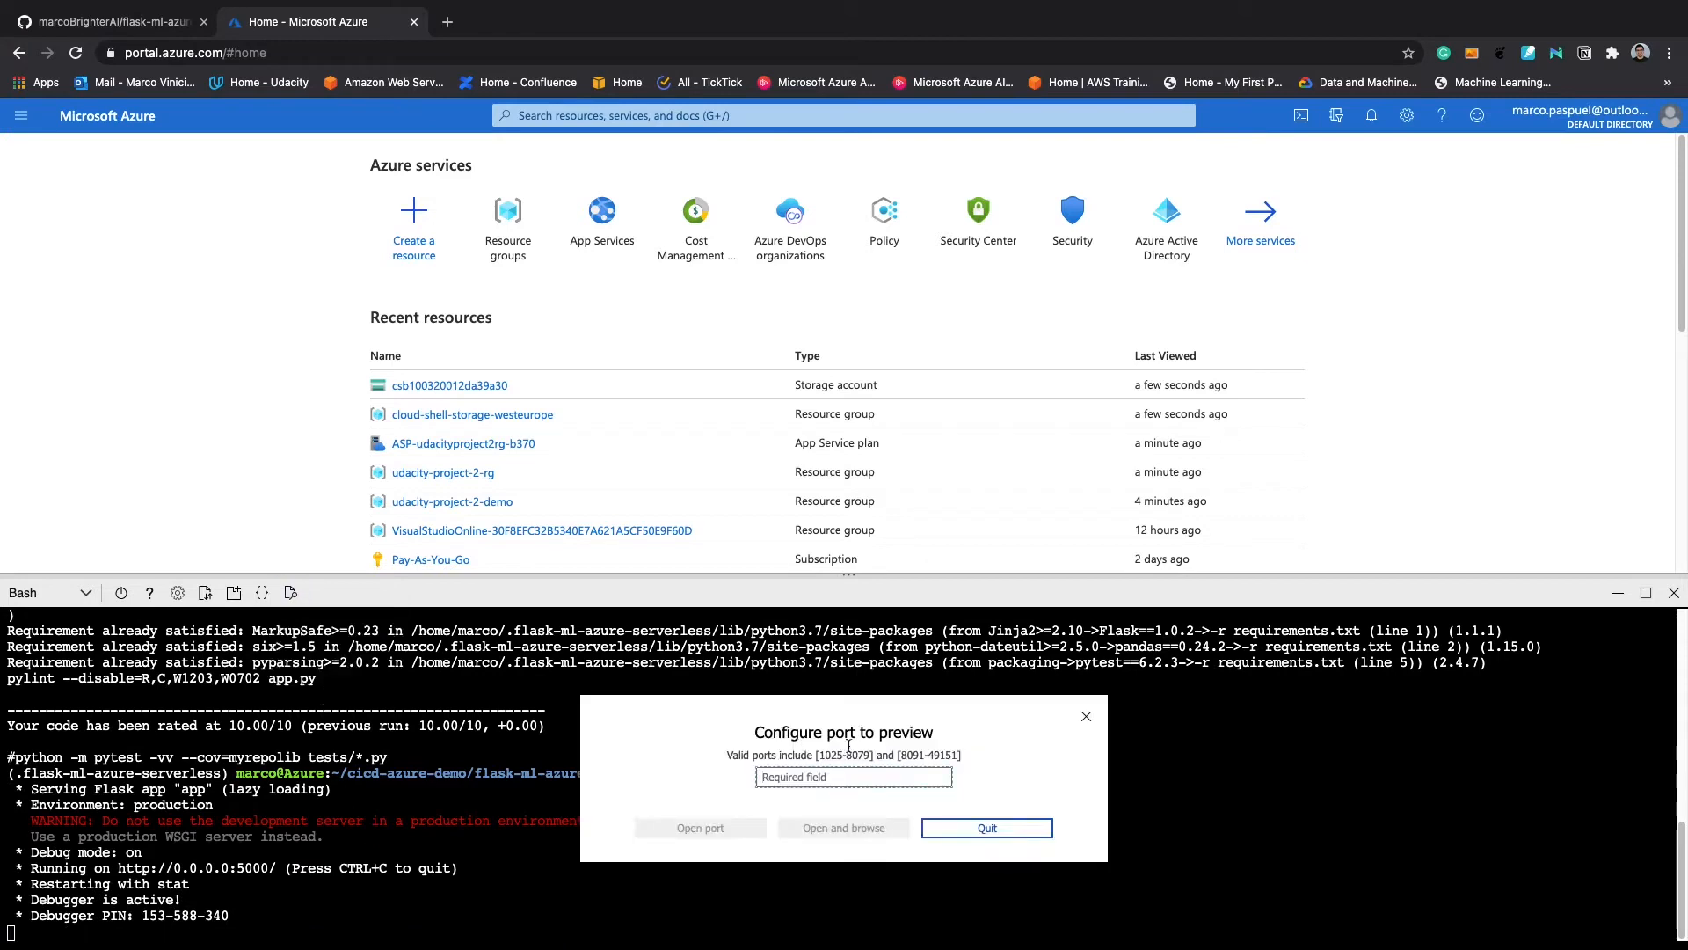
pyautogui.write('5000')
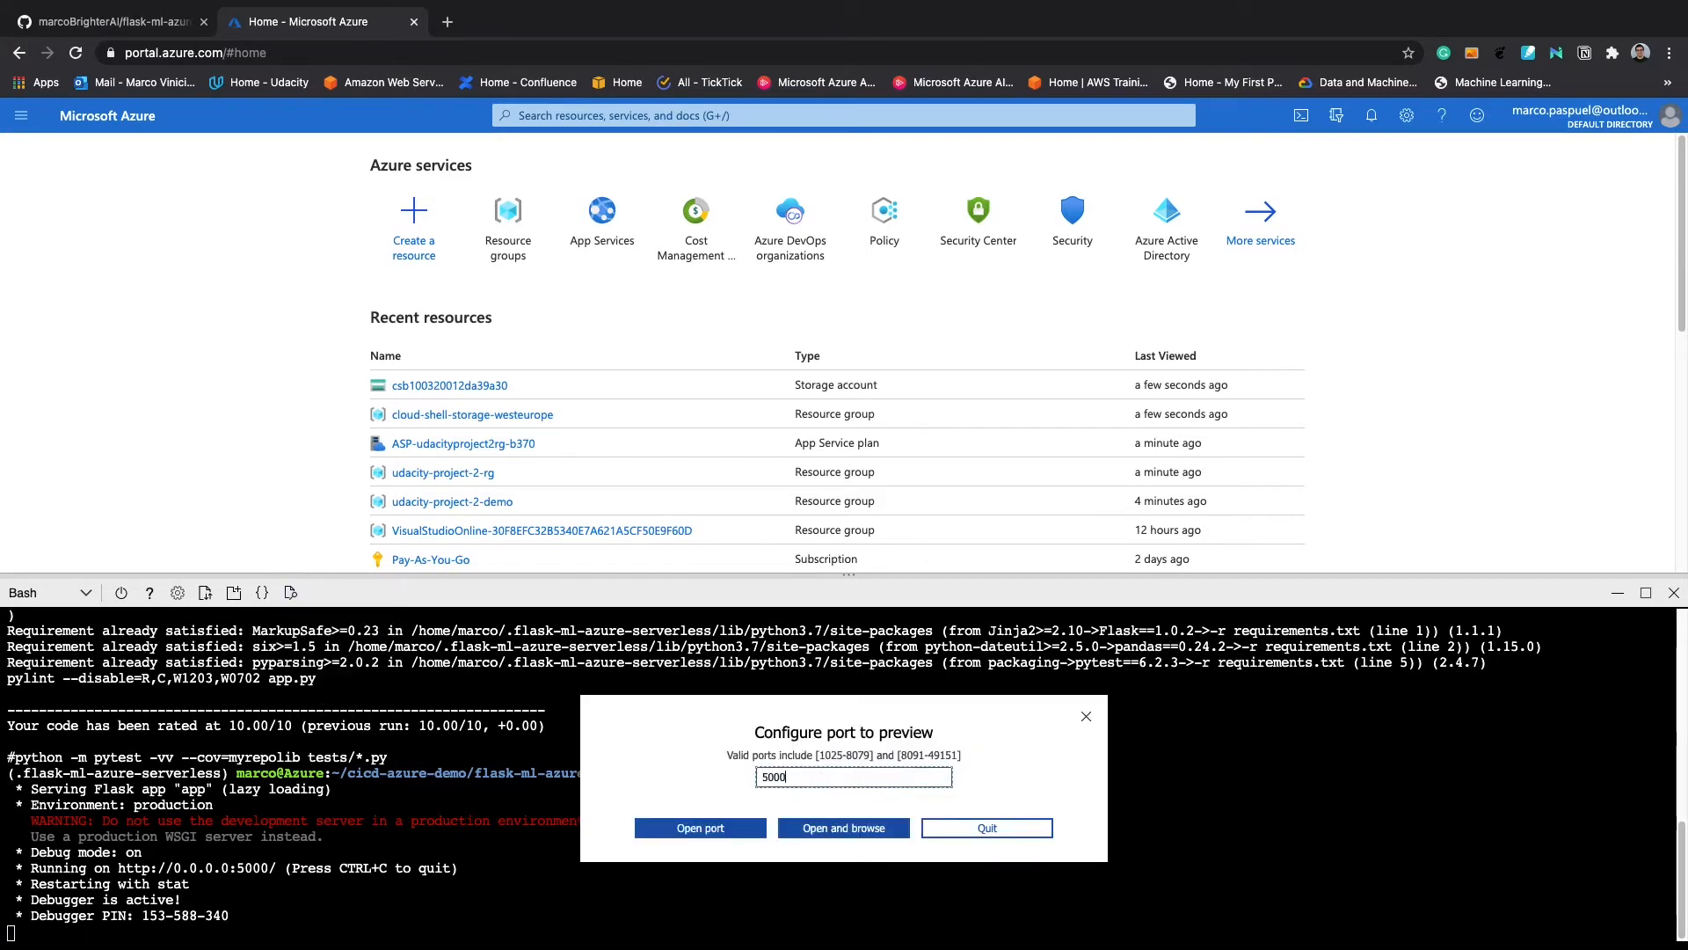
pyautogui.click(856, 830)
pyautogui.moveTo(34, 116); pyautogui.dragTo(489, 120)
pyautogui.hotkey('ctrl', 'w')
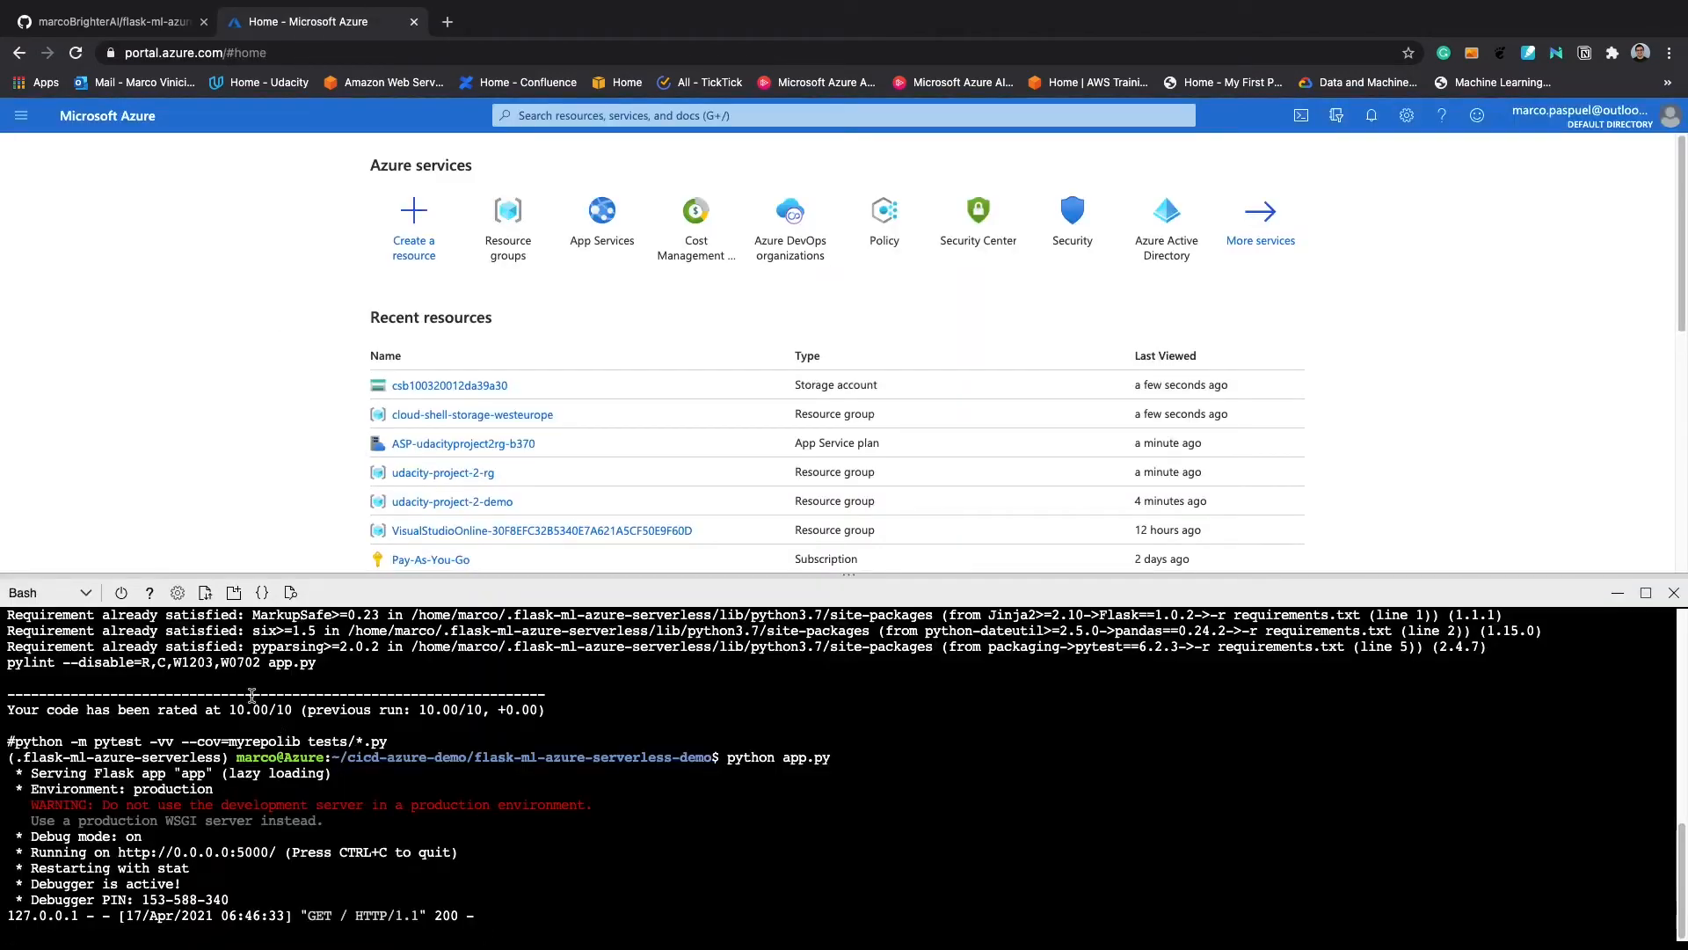
# Open a second Cloud Shell session in cicd-azure-demo/flask-ml-azure-serverless-demo and run ./make_predict.sh to check the prediction
pyautogui.click(234, 594)
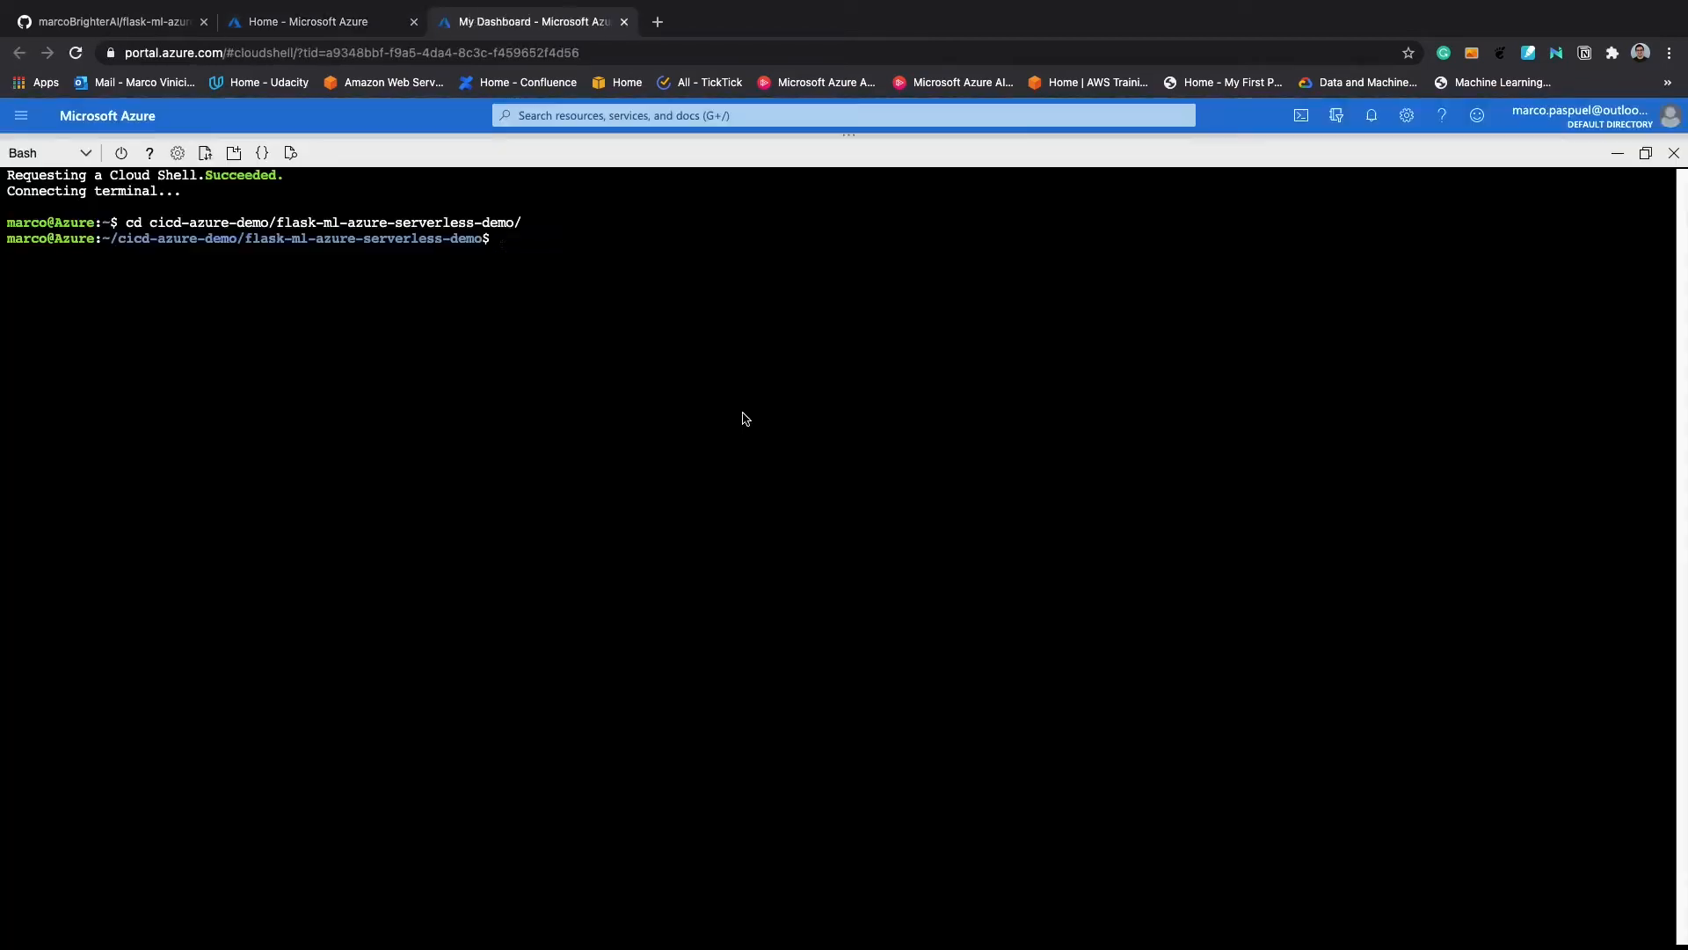
pyautogui.write('./make_predict.sh')
pyautogui.press('Return')
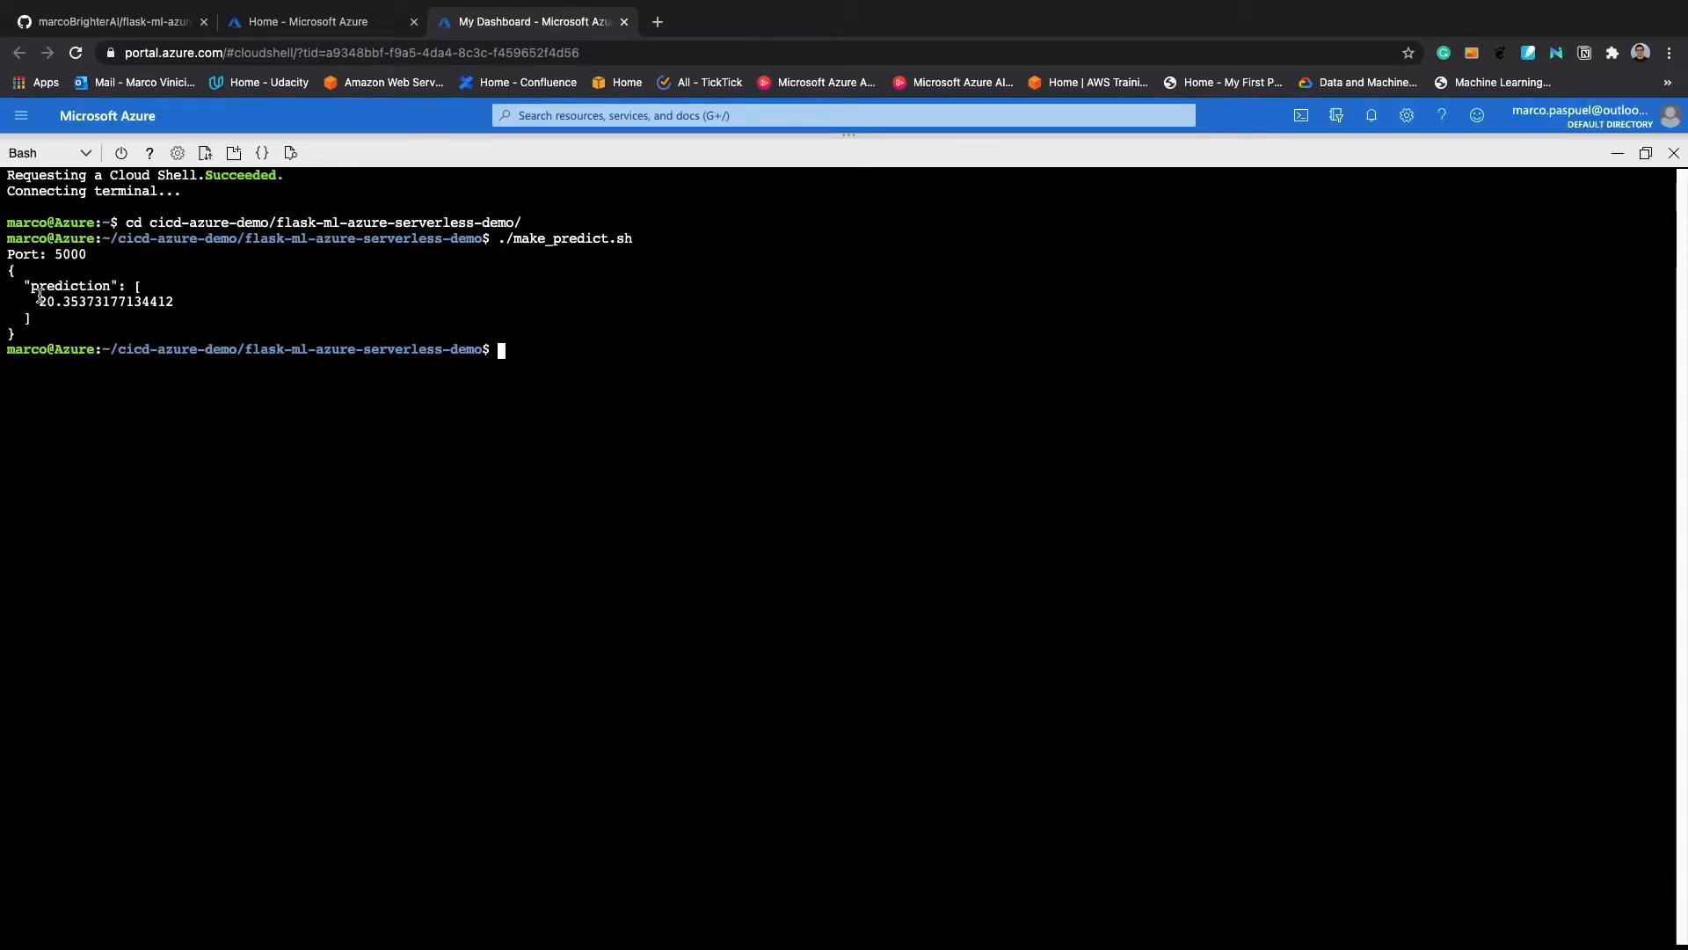
pyautogui.moveTo(39, 297); pyautogui.dragTo(222, 301)
pyautogui.click(570, 421)
# Open the Cloud Shell editor and load app.py from cicd-azure-demo/flask-ml-azure-serverless-demo
pyautogui.click(263, 155)
pyautogui.moveTo(810, 791); pyautogui.dragTo(810, 651)
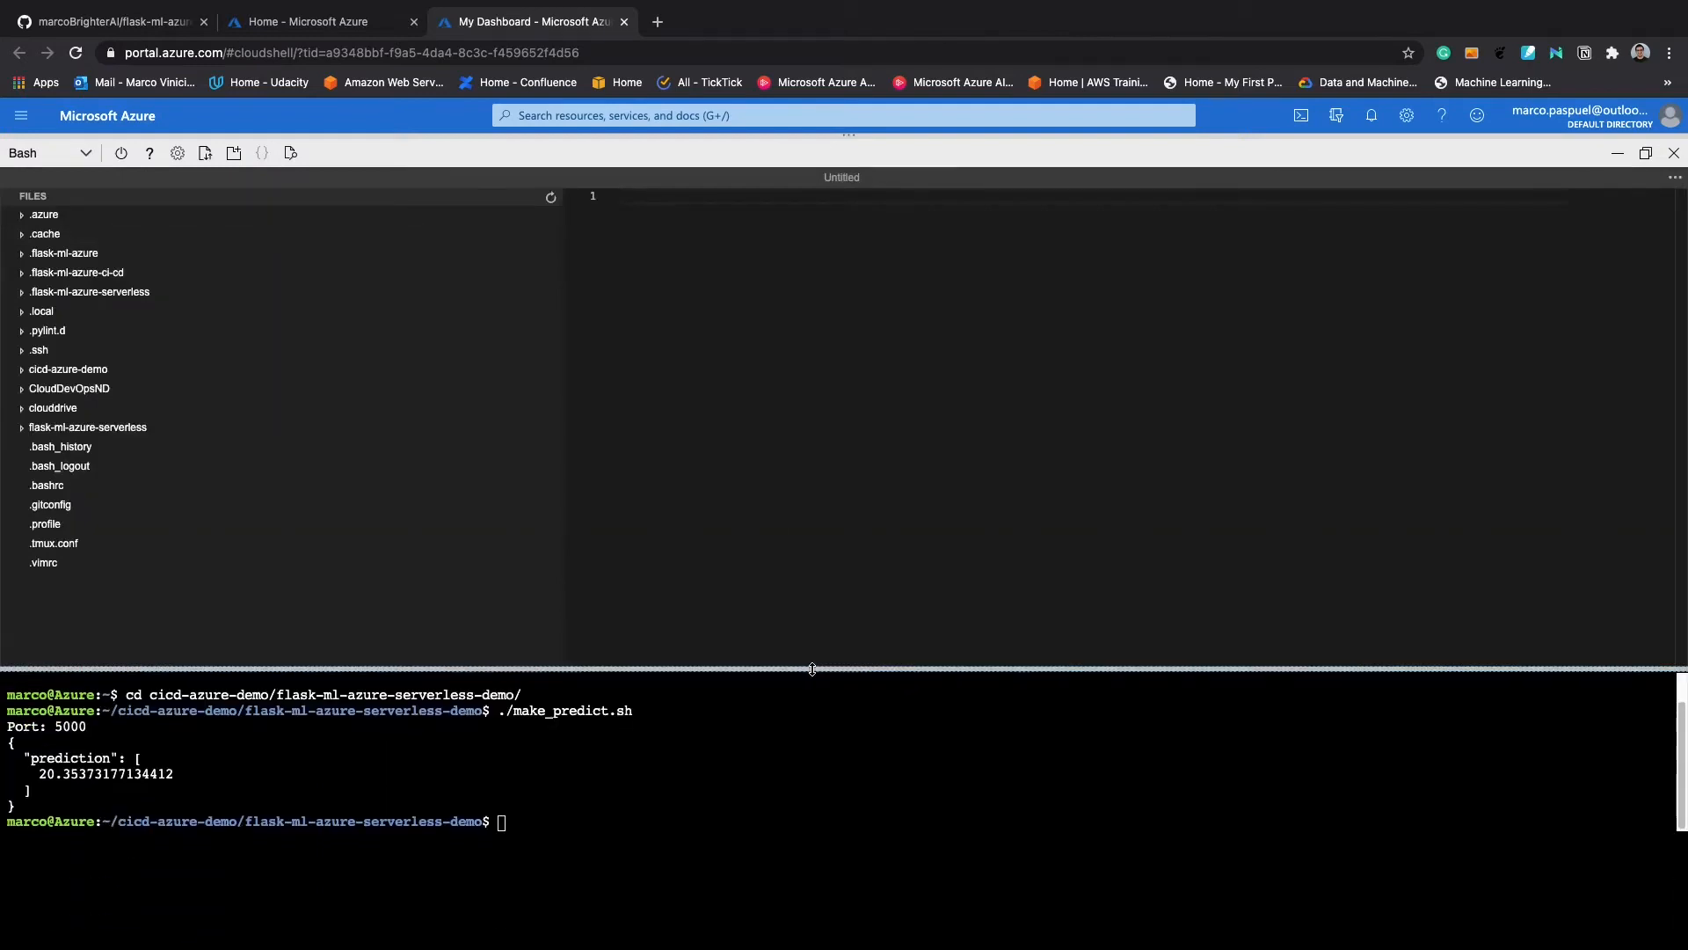
pyautogui.click(25, 370)
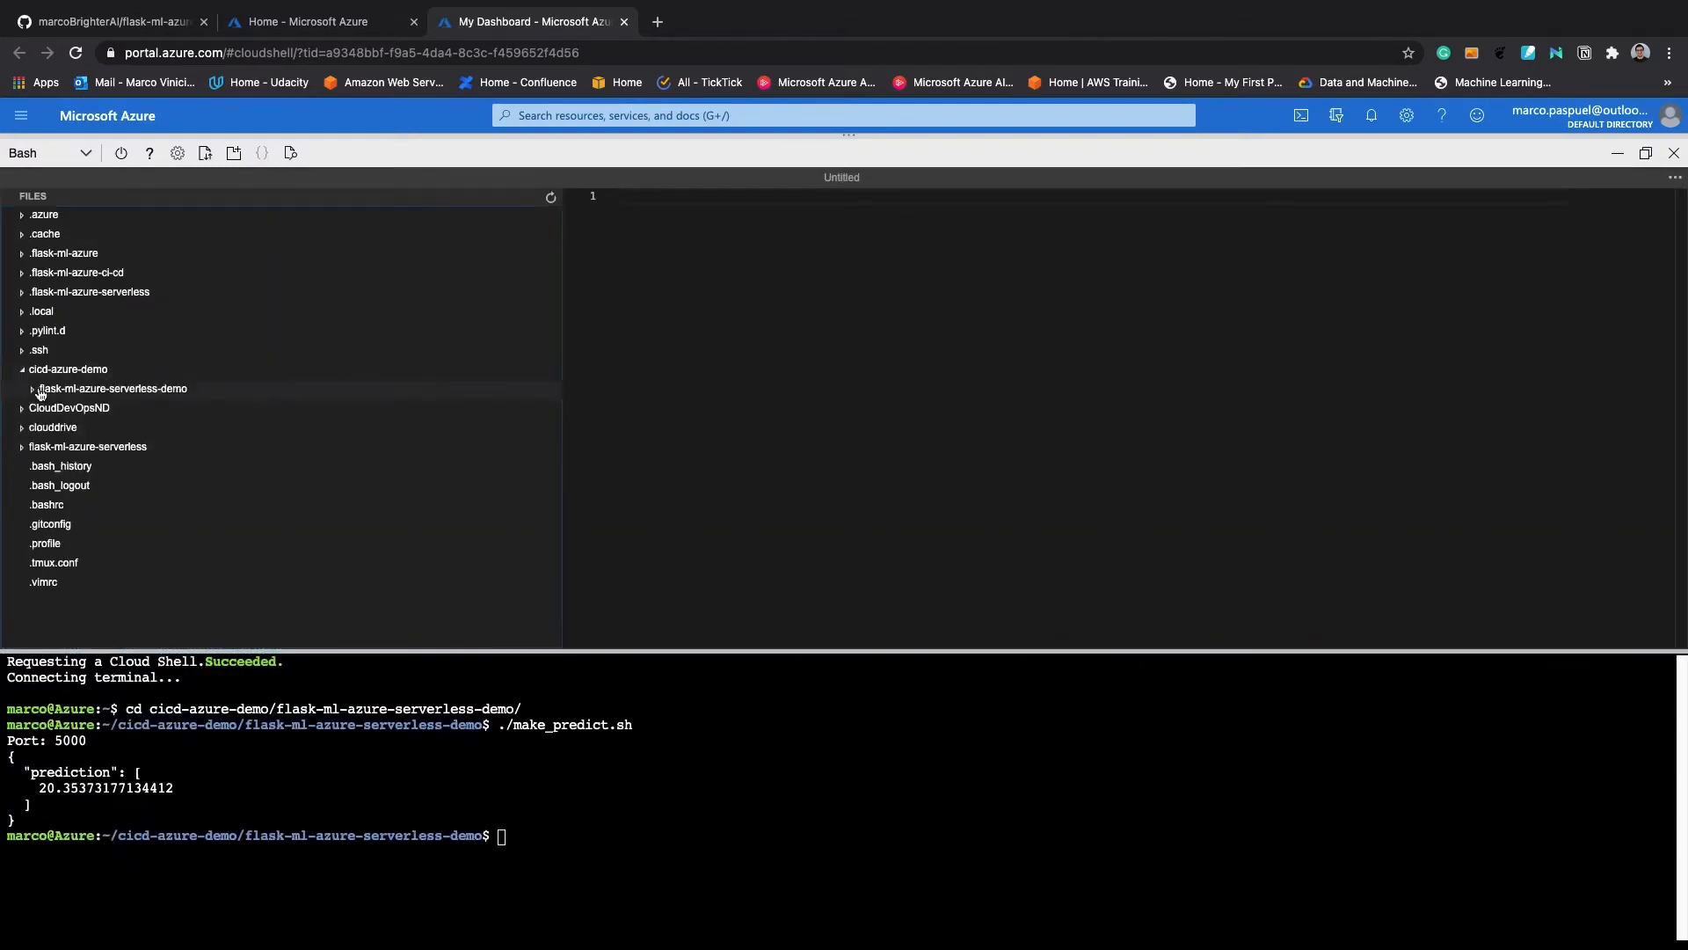
pyautogui.click(242, 393)
pyautogui.scroll(-3, 238, 391)
pyautogui.click(220, 355)
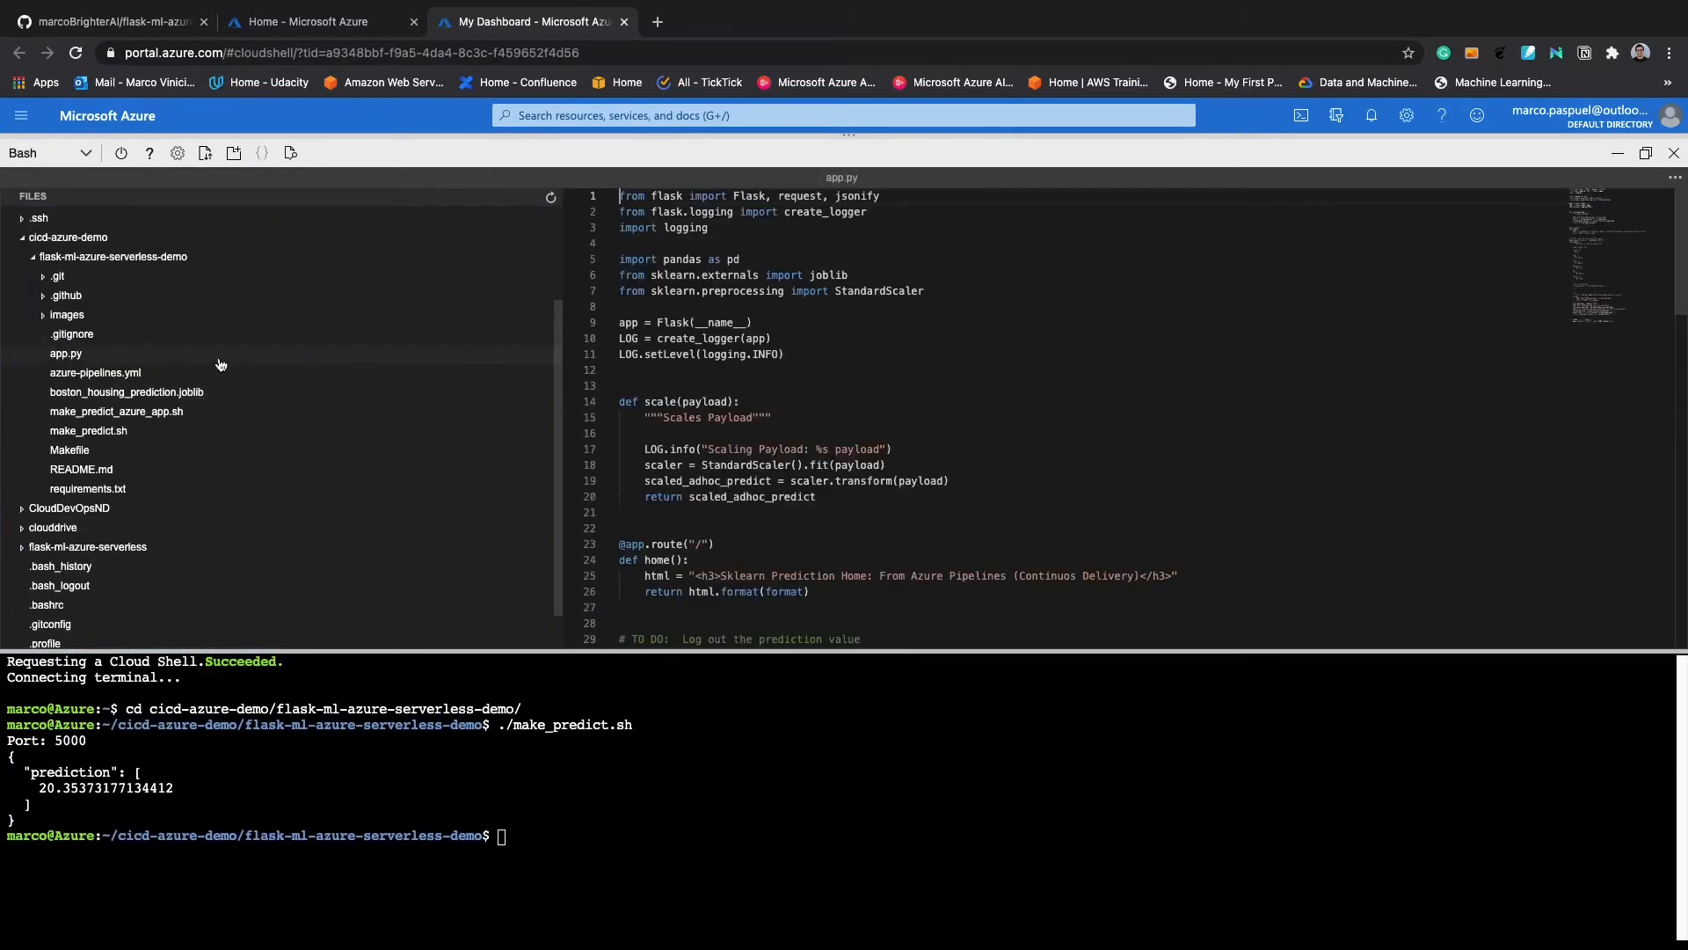
# Append " Demo" after "(Continuos Delivery)" in the home page heading of app.py and save the file
pyautogui.scroll(-4, 976, 401)
pyautogui.click(890, 399)
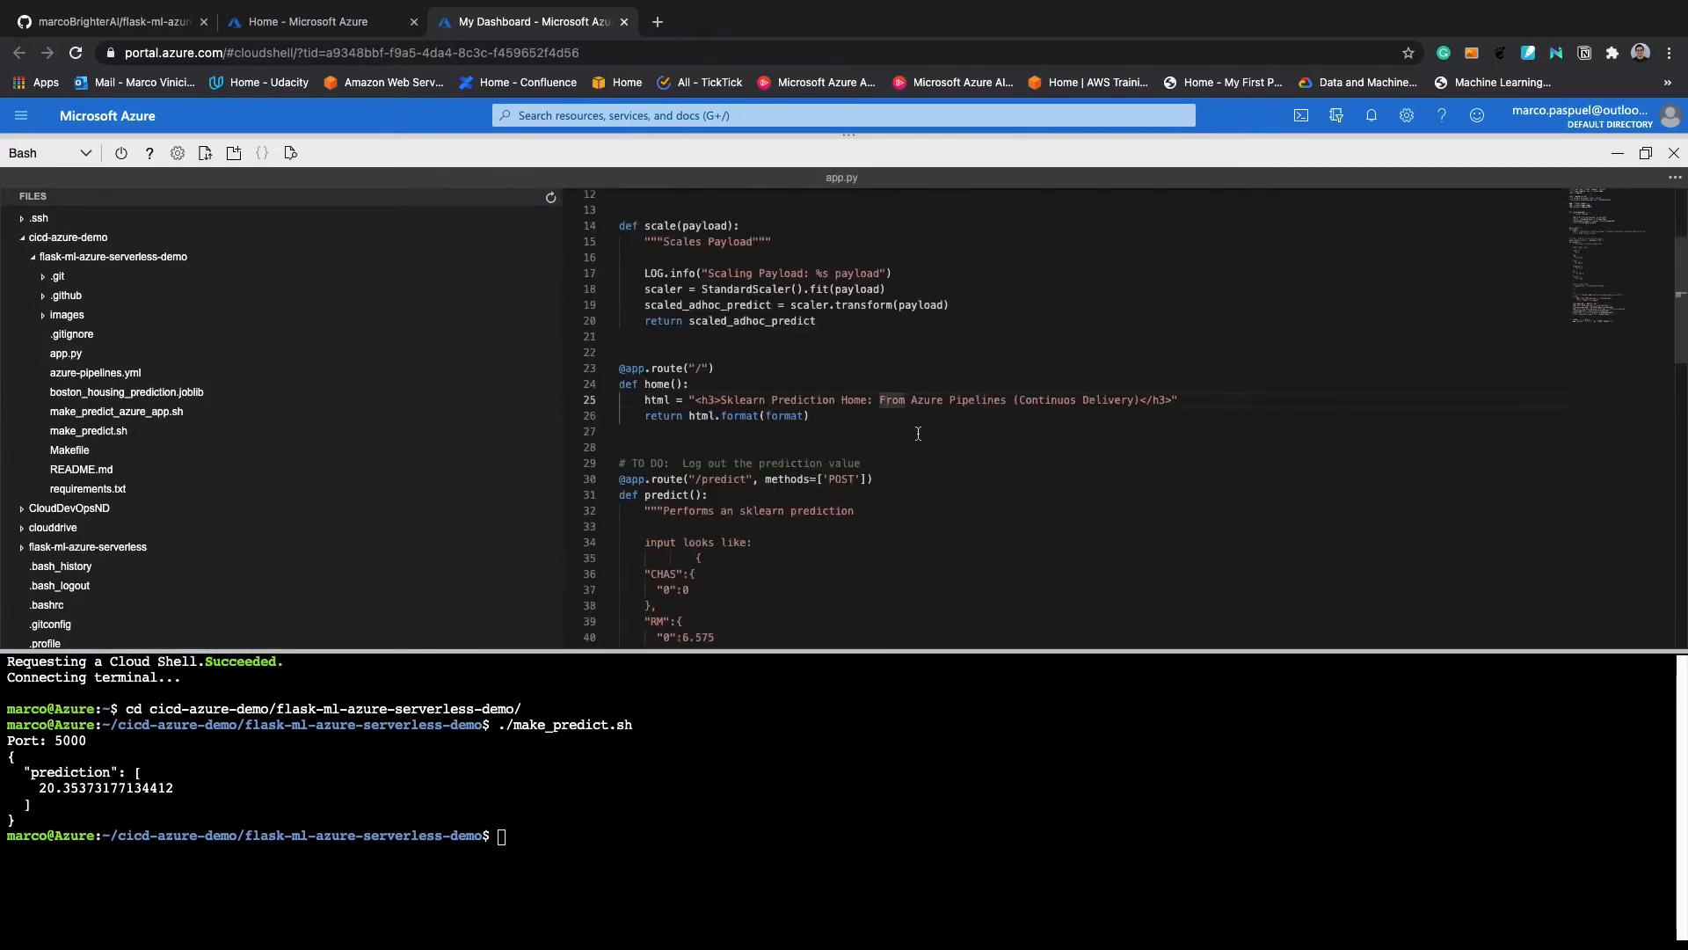
pyautogui.click(978, 401)
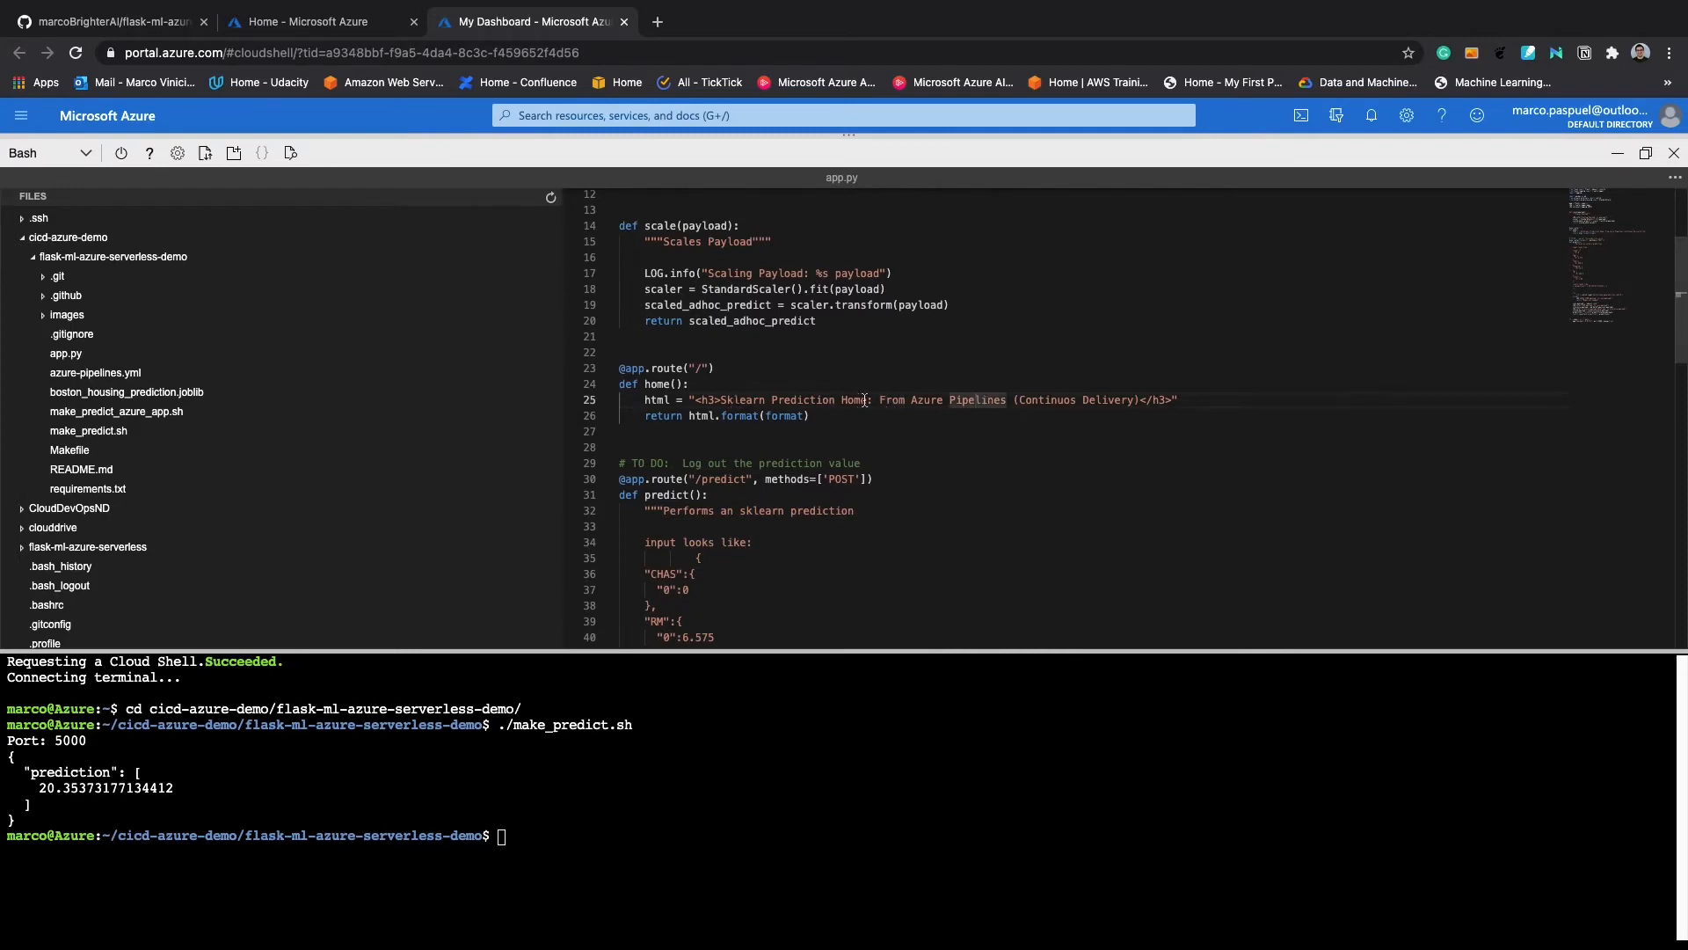
pyautogui.click(1141, 400)
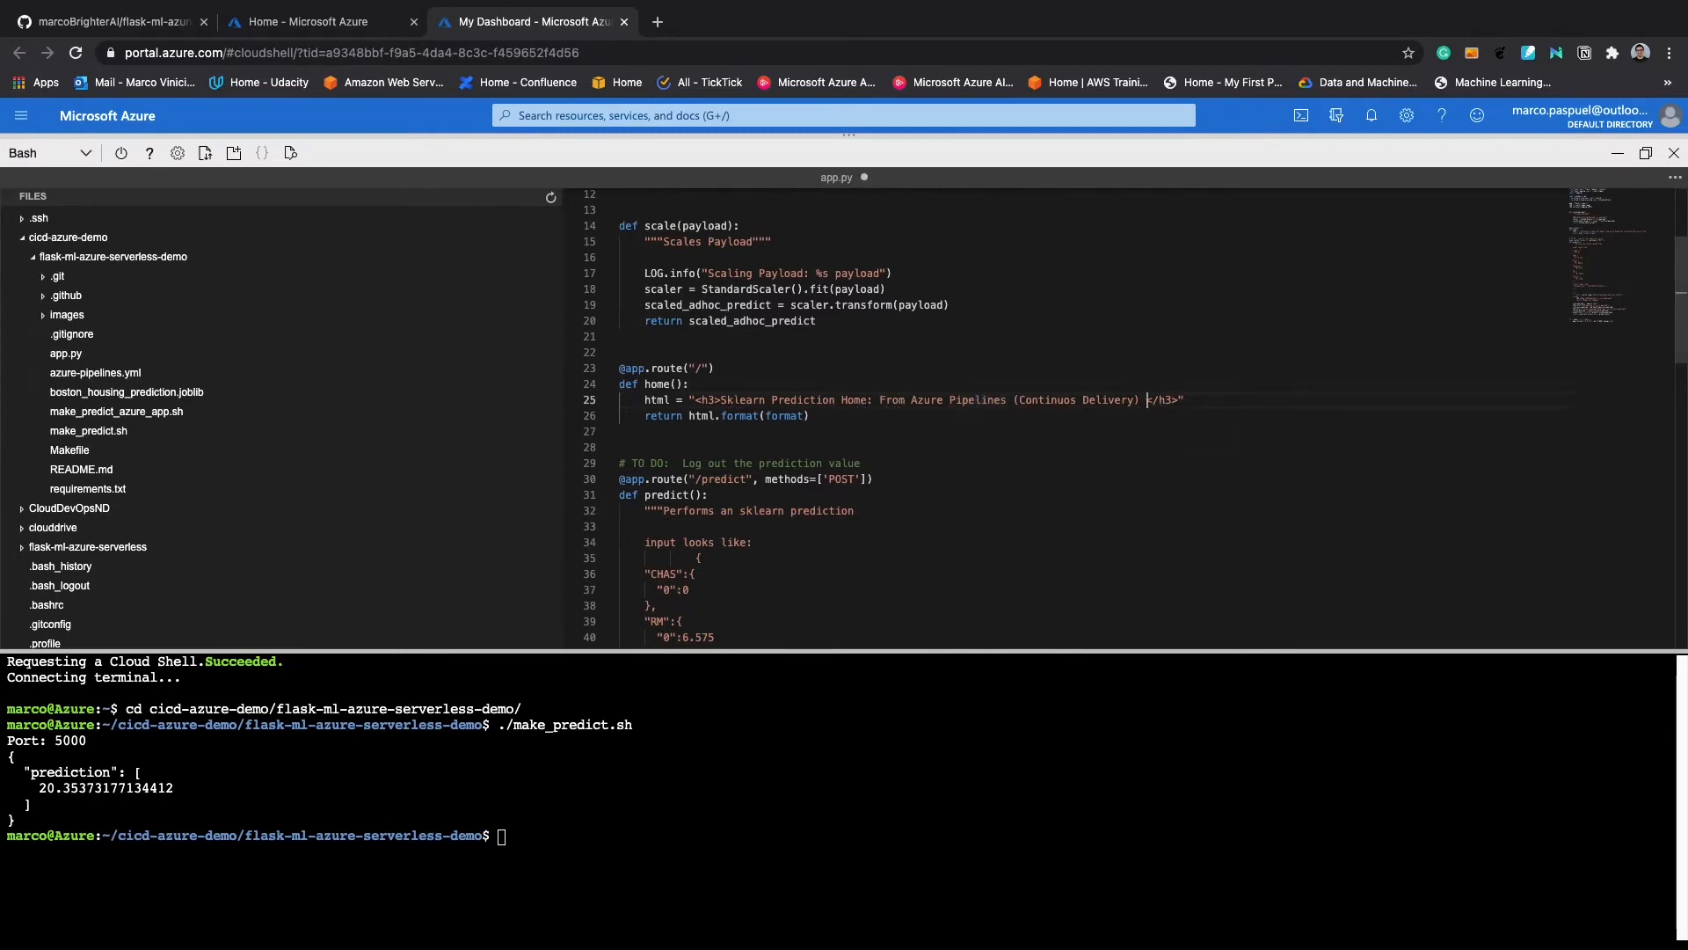
pyautogui.write('Demo')
pyautogui.hotkey('ctrl', 's')
# Commit app.py with the message "feat: change web app welcome message" and push it to GitHub
pyautogui.click(758, 791)
pyautogui.write('git add app.py')
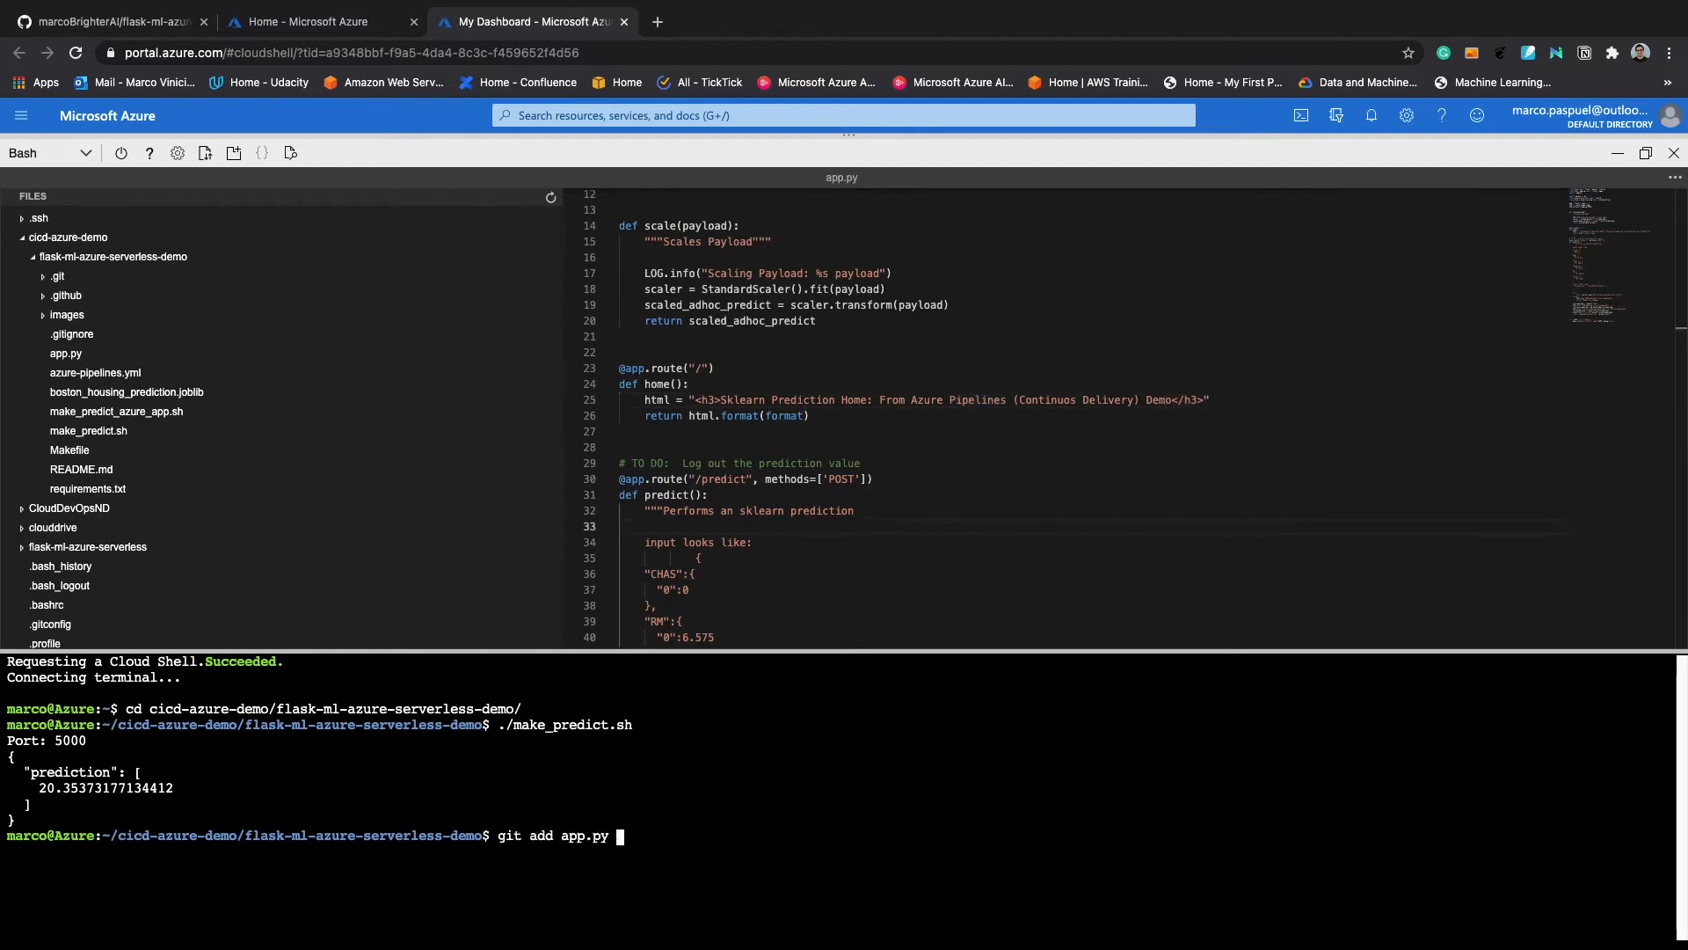
pyautogui.press('Return')
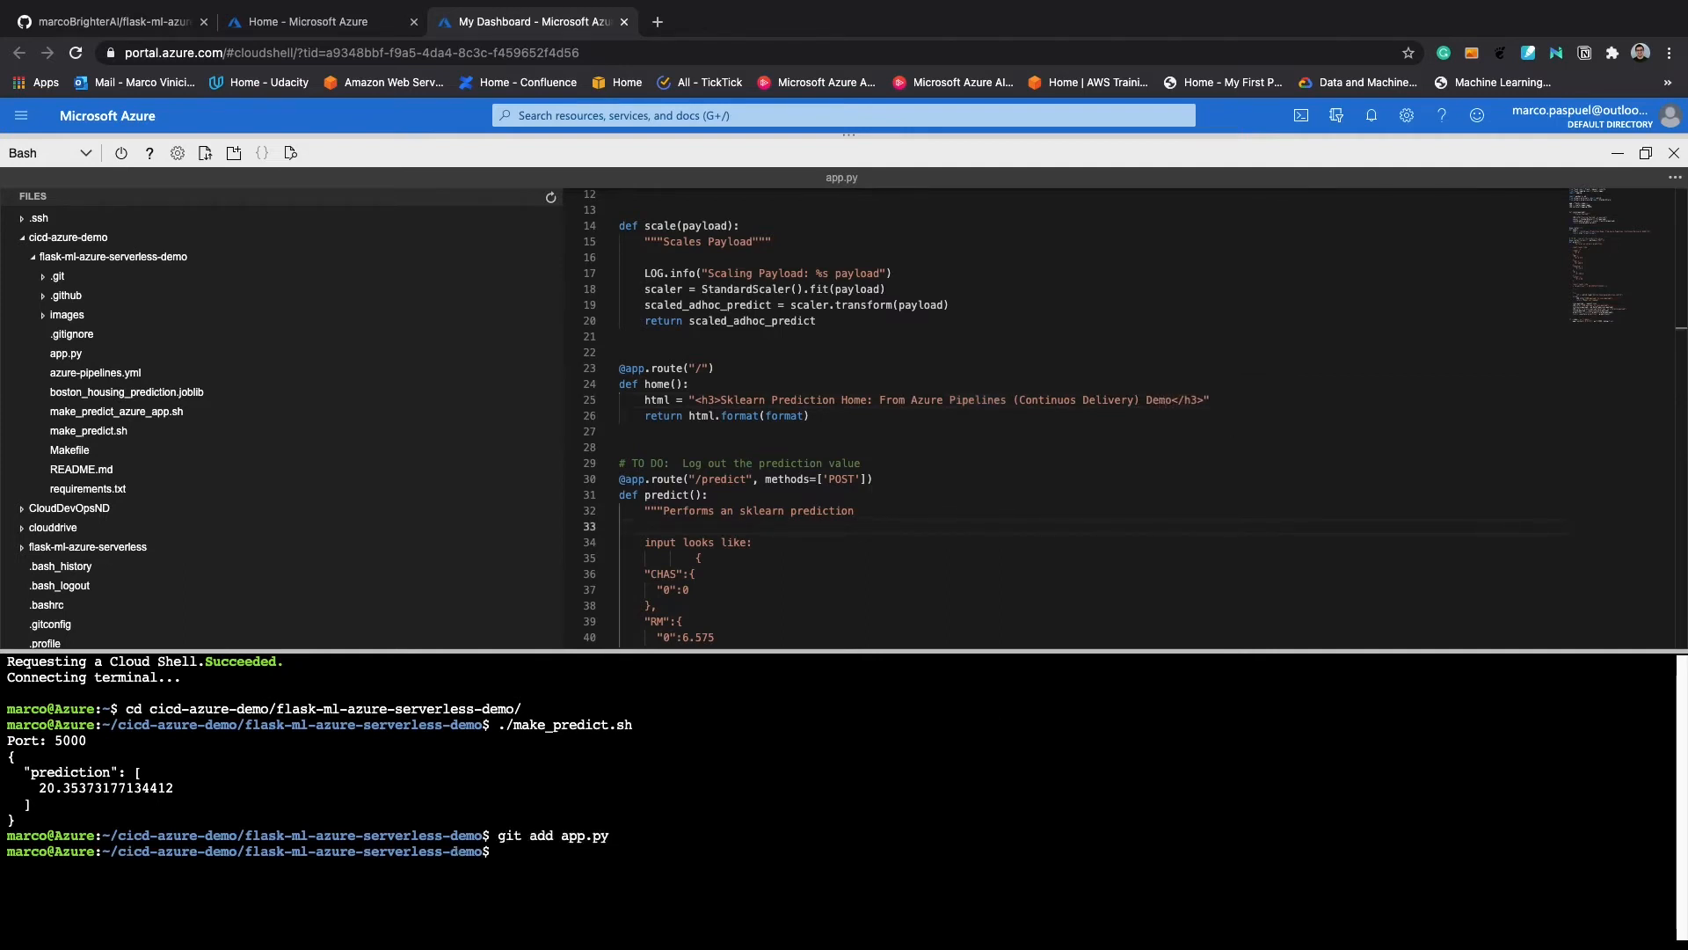
pyautogui.write('git commit -m "feat: change web app welcome message"')
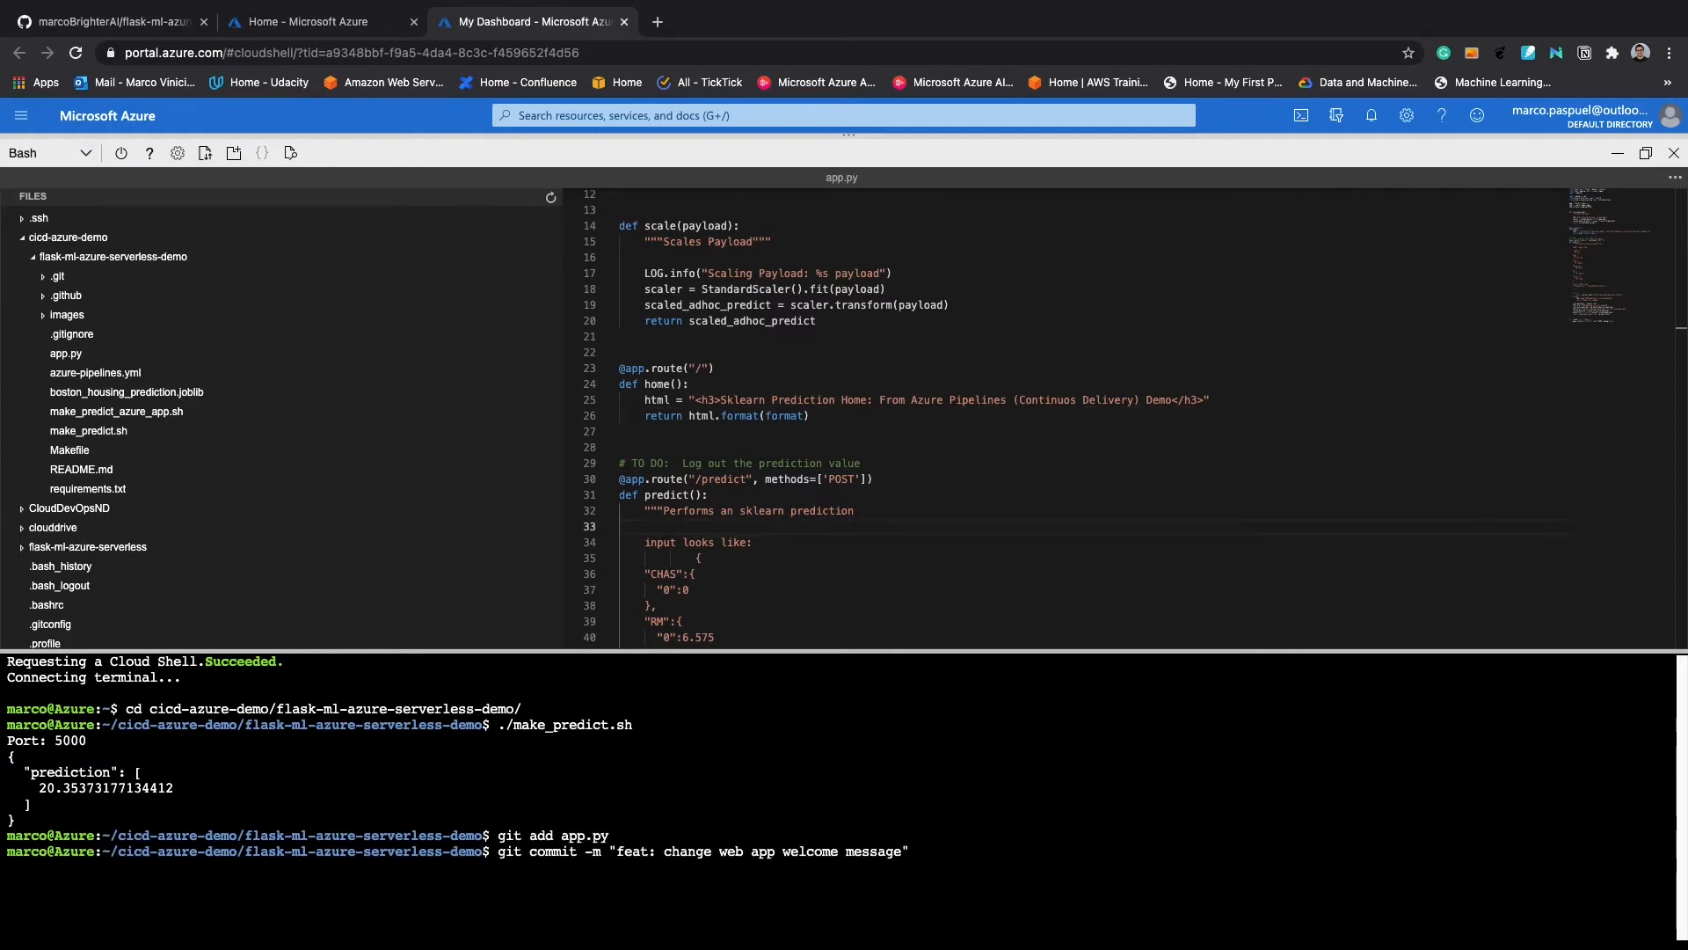
pyautogui.press('Return')
pyautogui.write('git push')
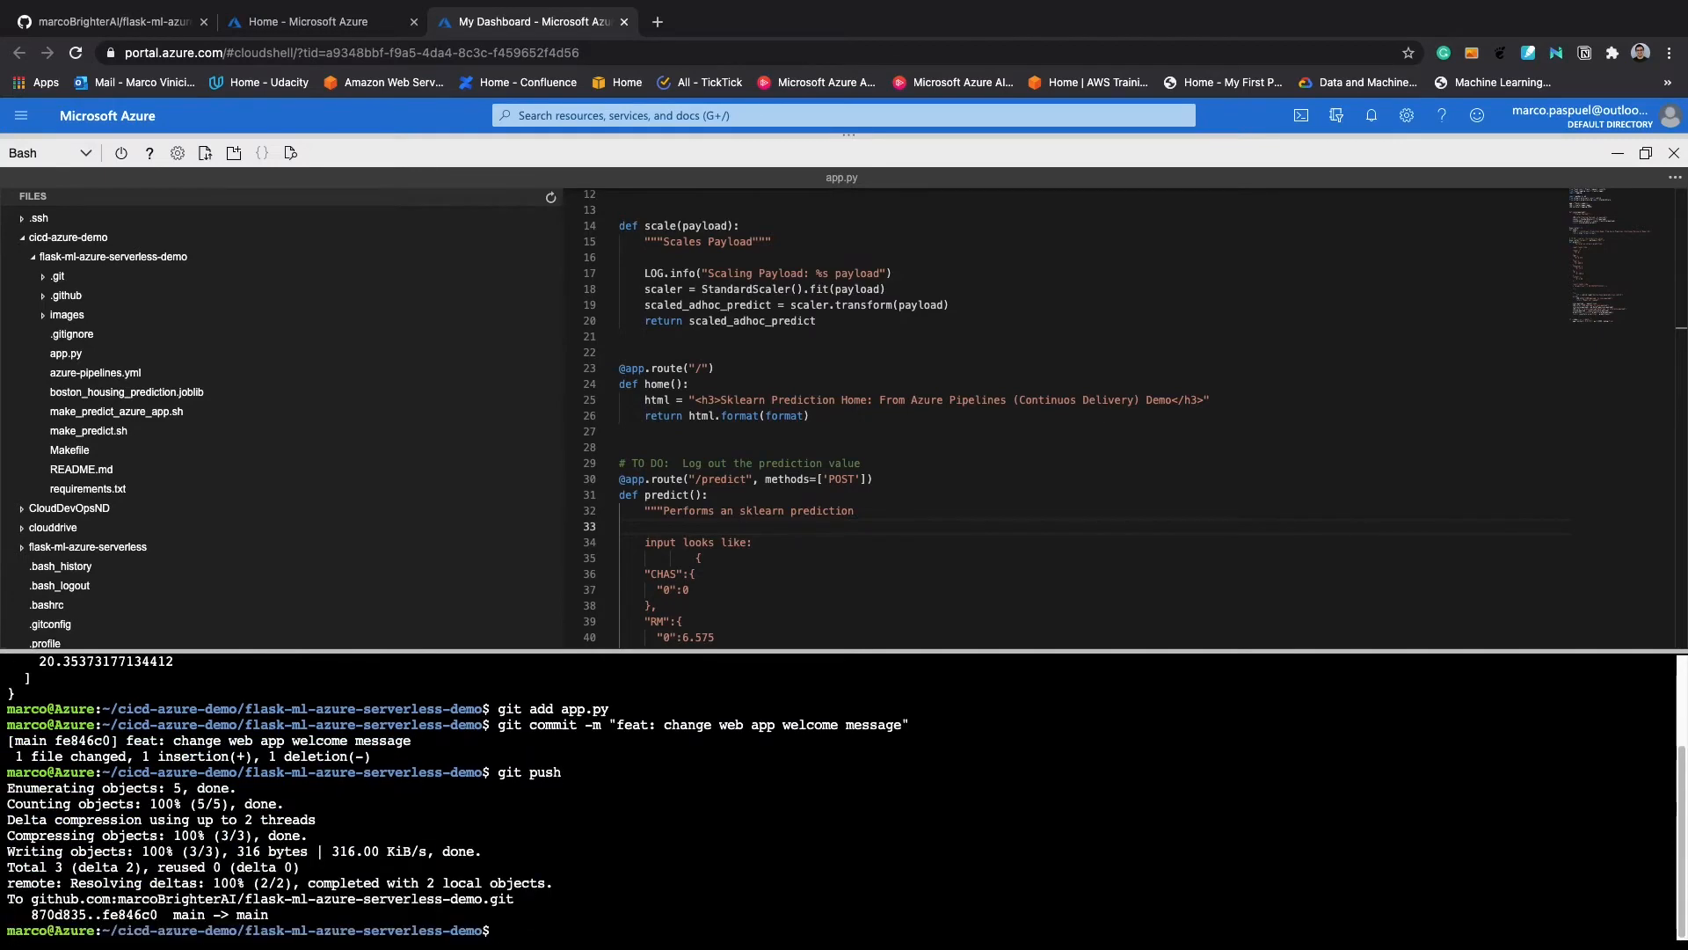
# On GitHub, view the build job of the "feat: change web app welcome message" workflow run in the repository's Actions
pyautogui.click(132, 22)
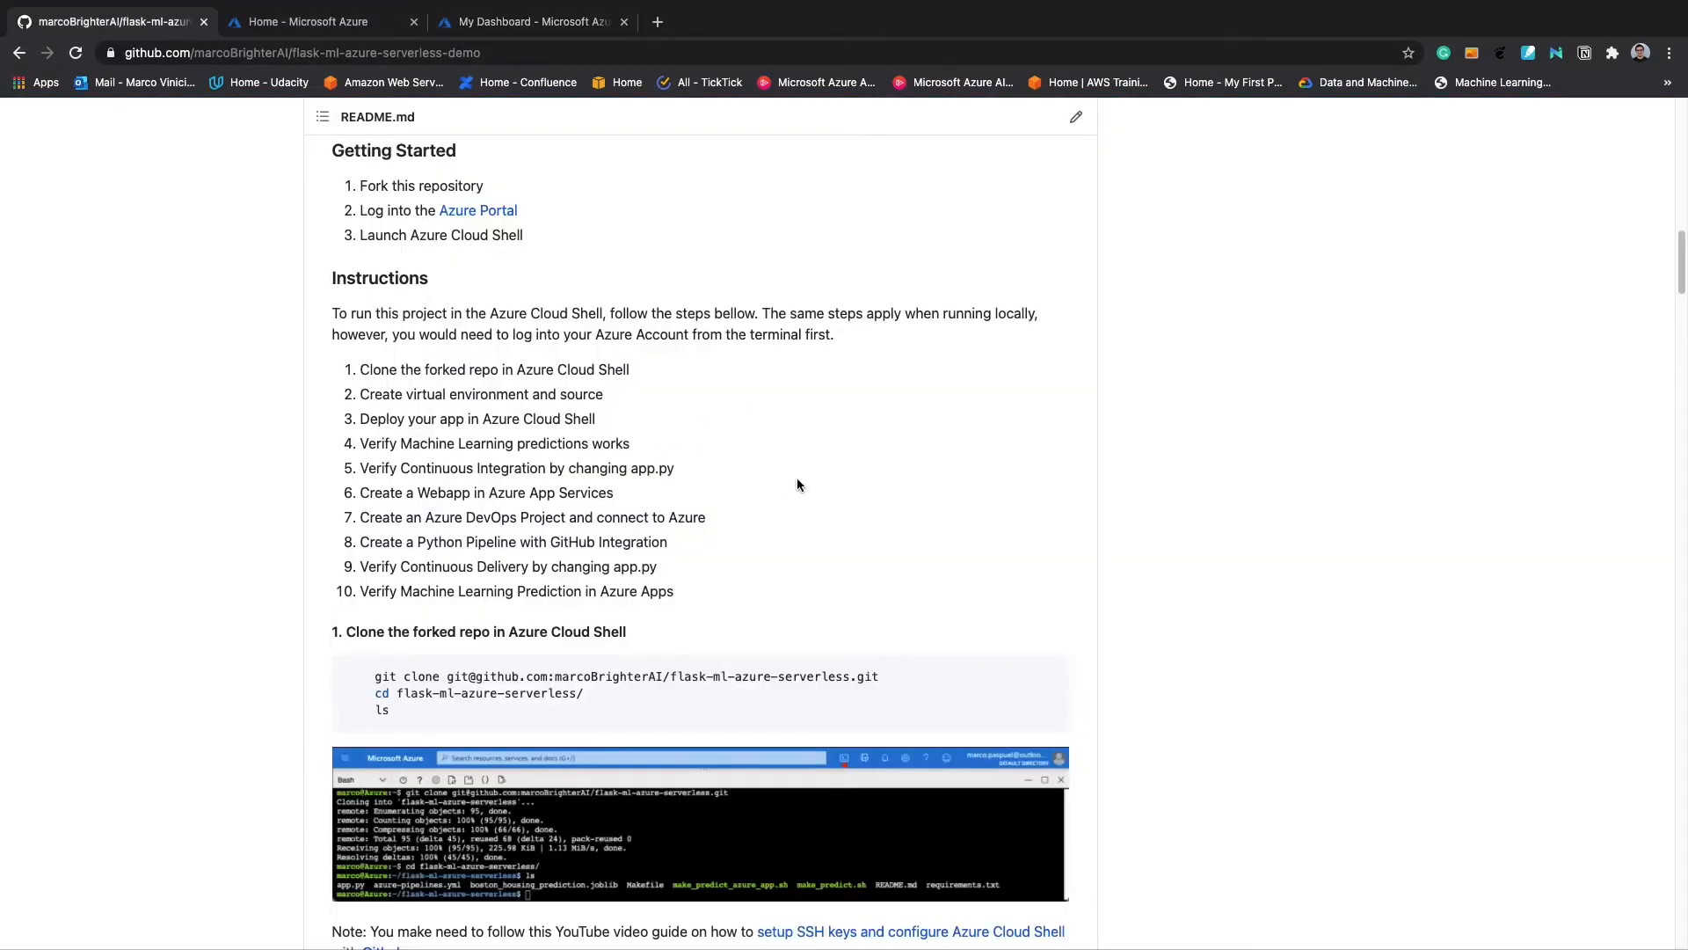
pyautogui.scroll(15, 799, 480)
pyautogui.scroll(3, 801, 477)
pyautogui.click(365, 229)
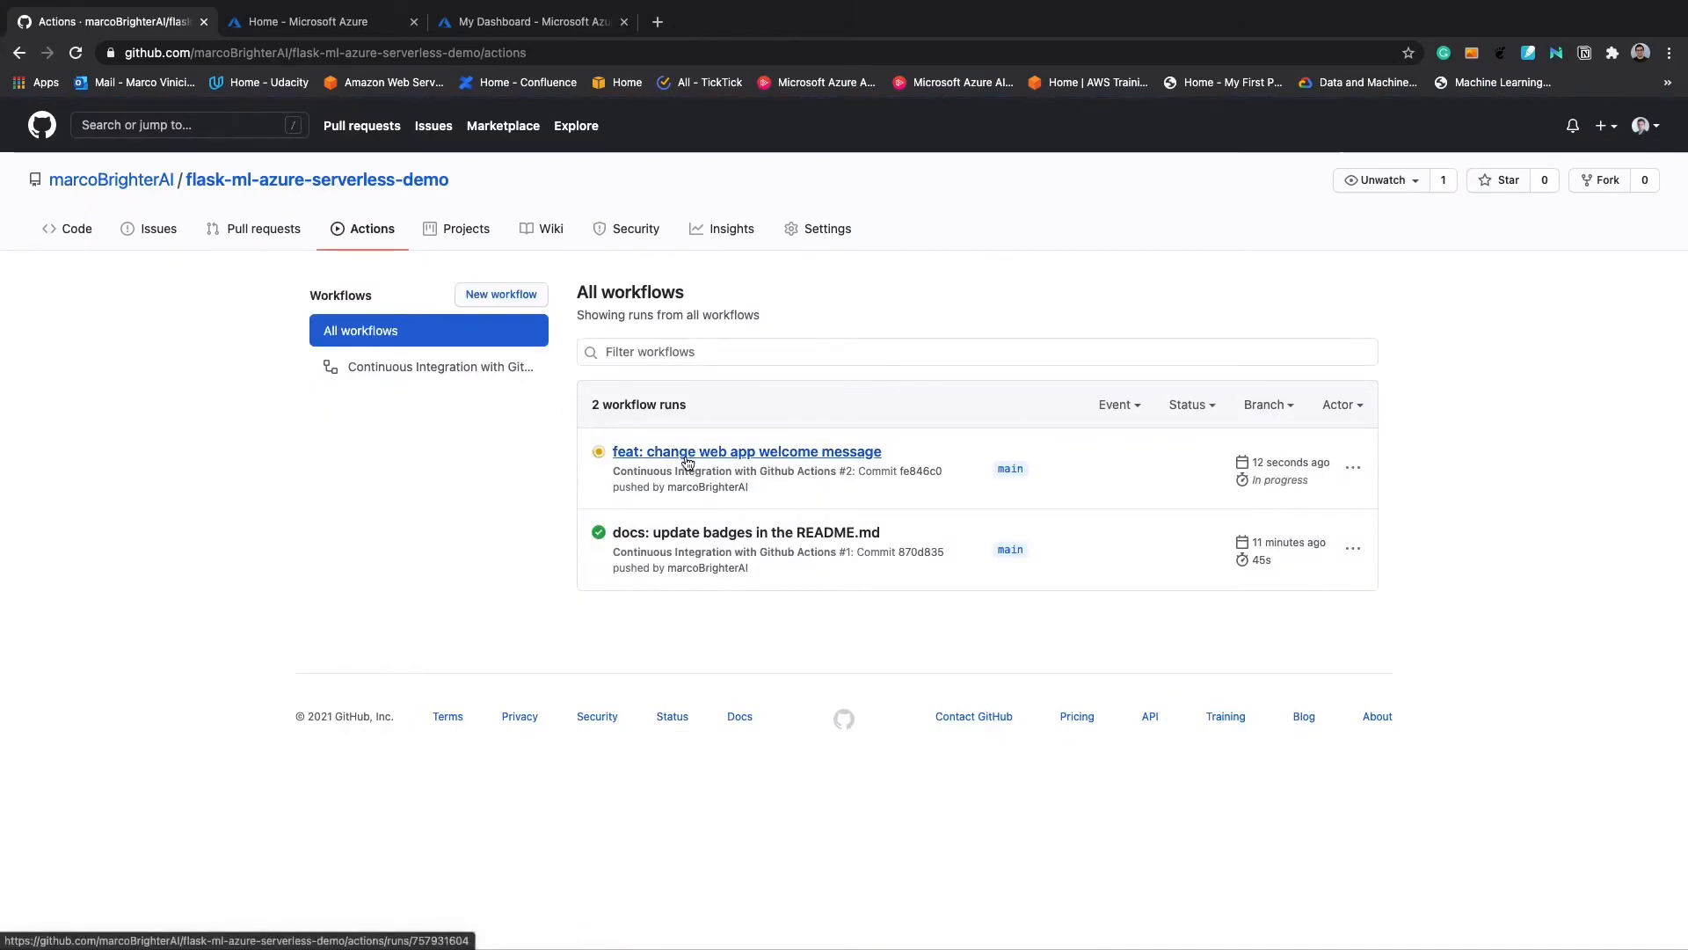
pyautogui.click(787, 459)
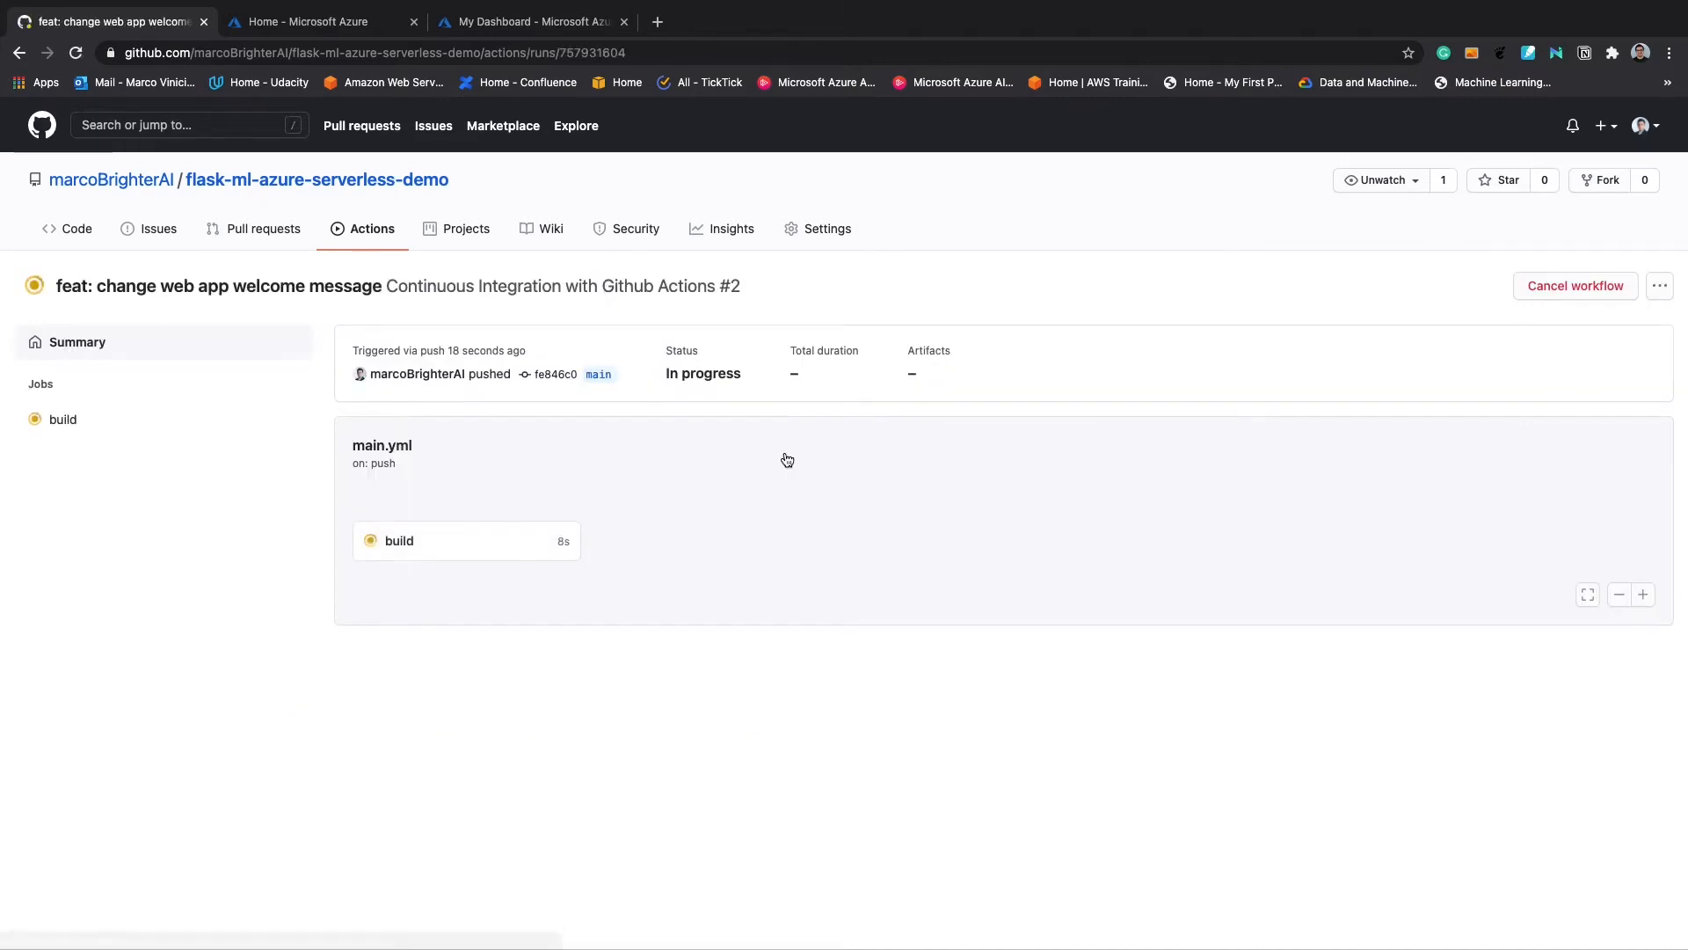
pyautogui.click(440, 553)
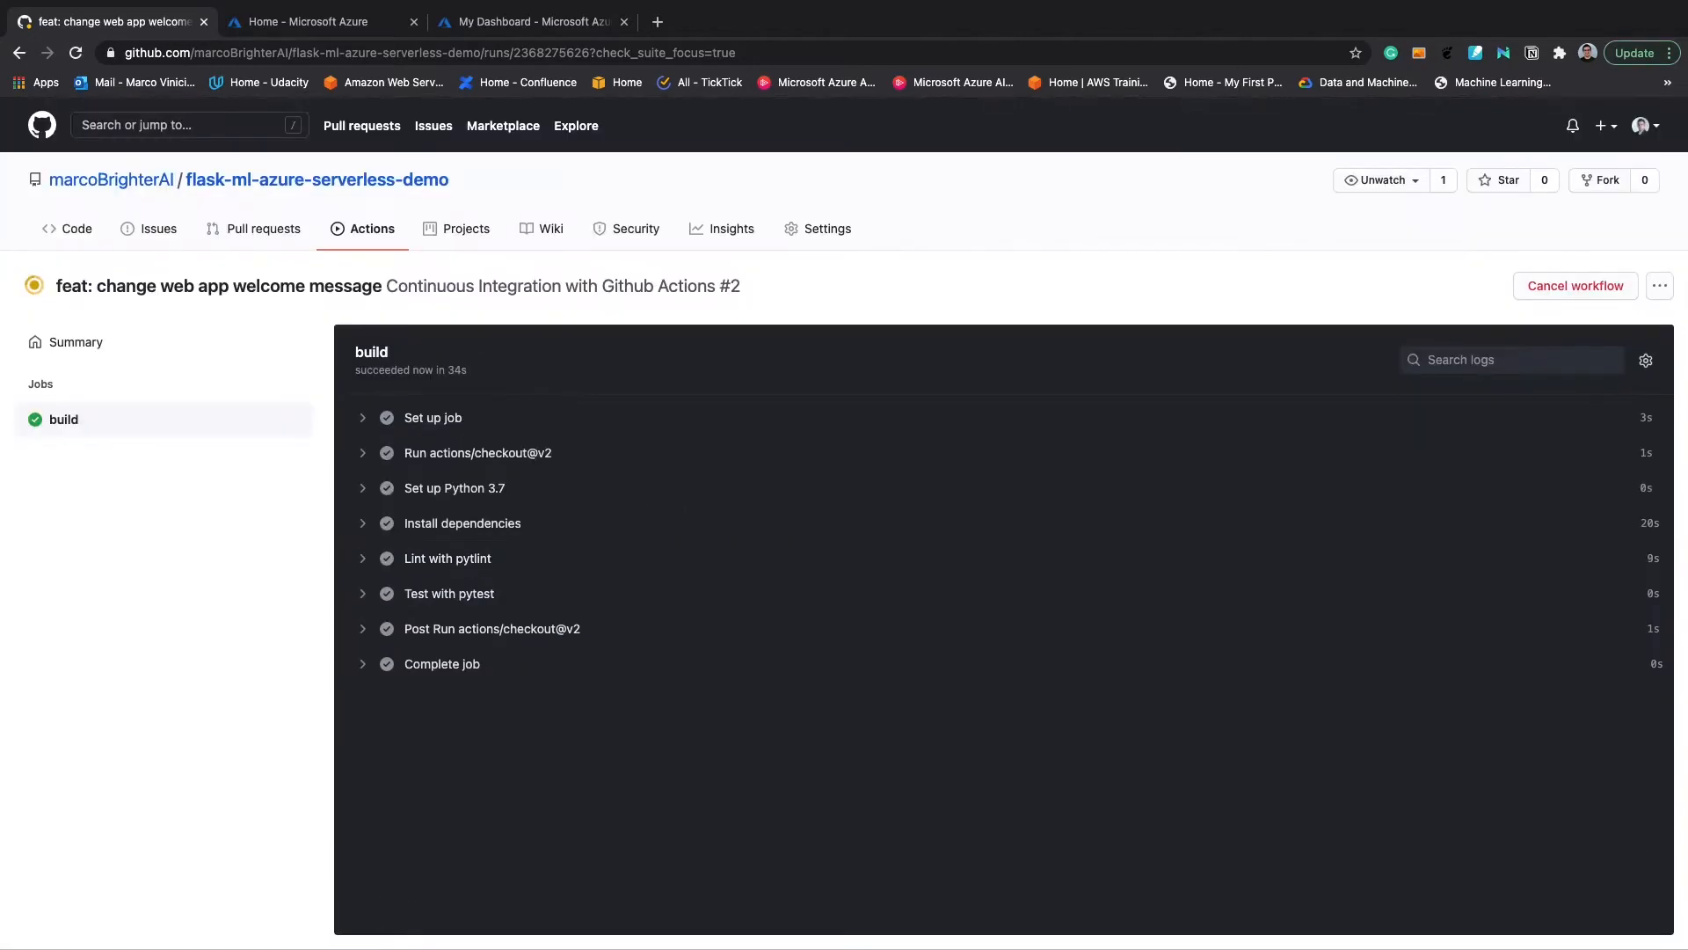
# Return to the Azure portal session running the Flask app and preview port 5000 again to check the heading
pyautogui.click(326, 25)
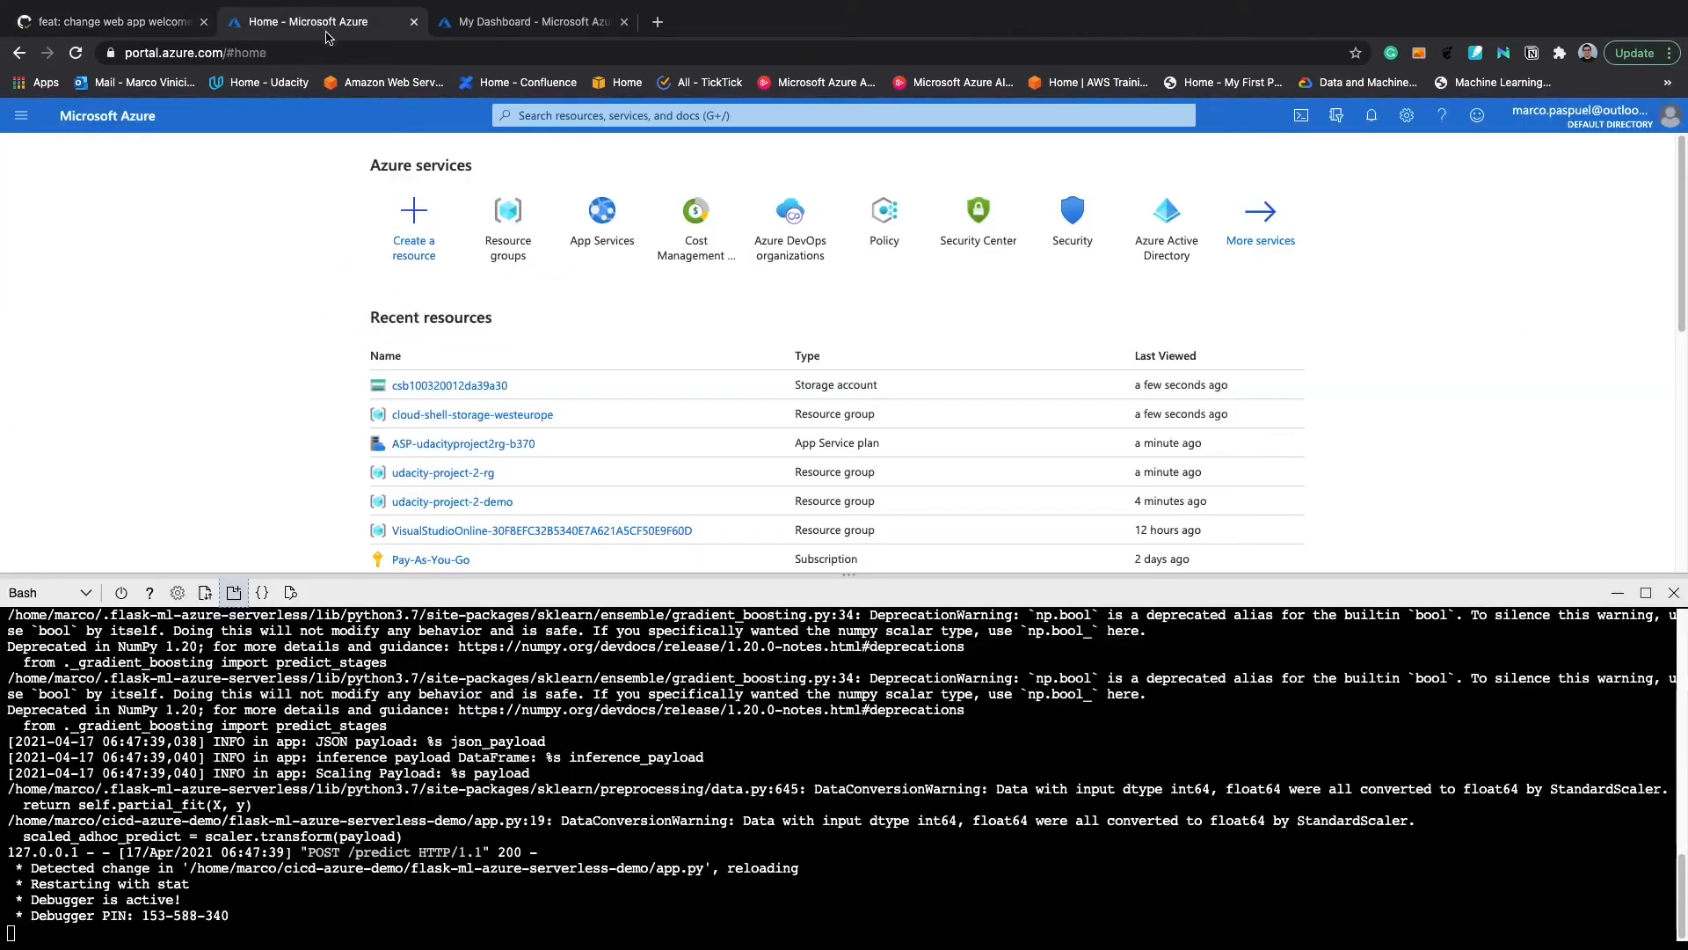
pyautogui.click(293, 596)
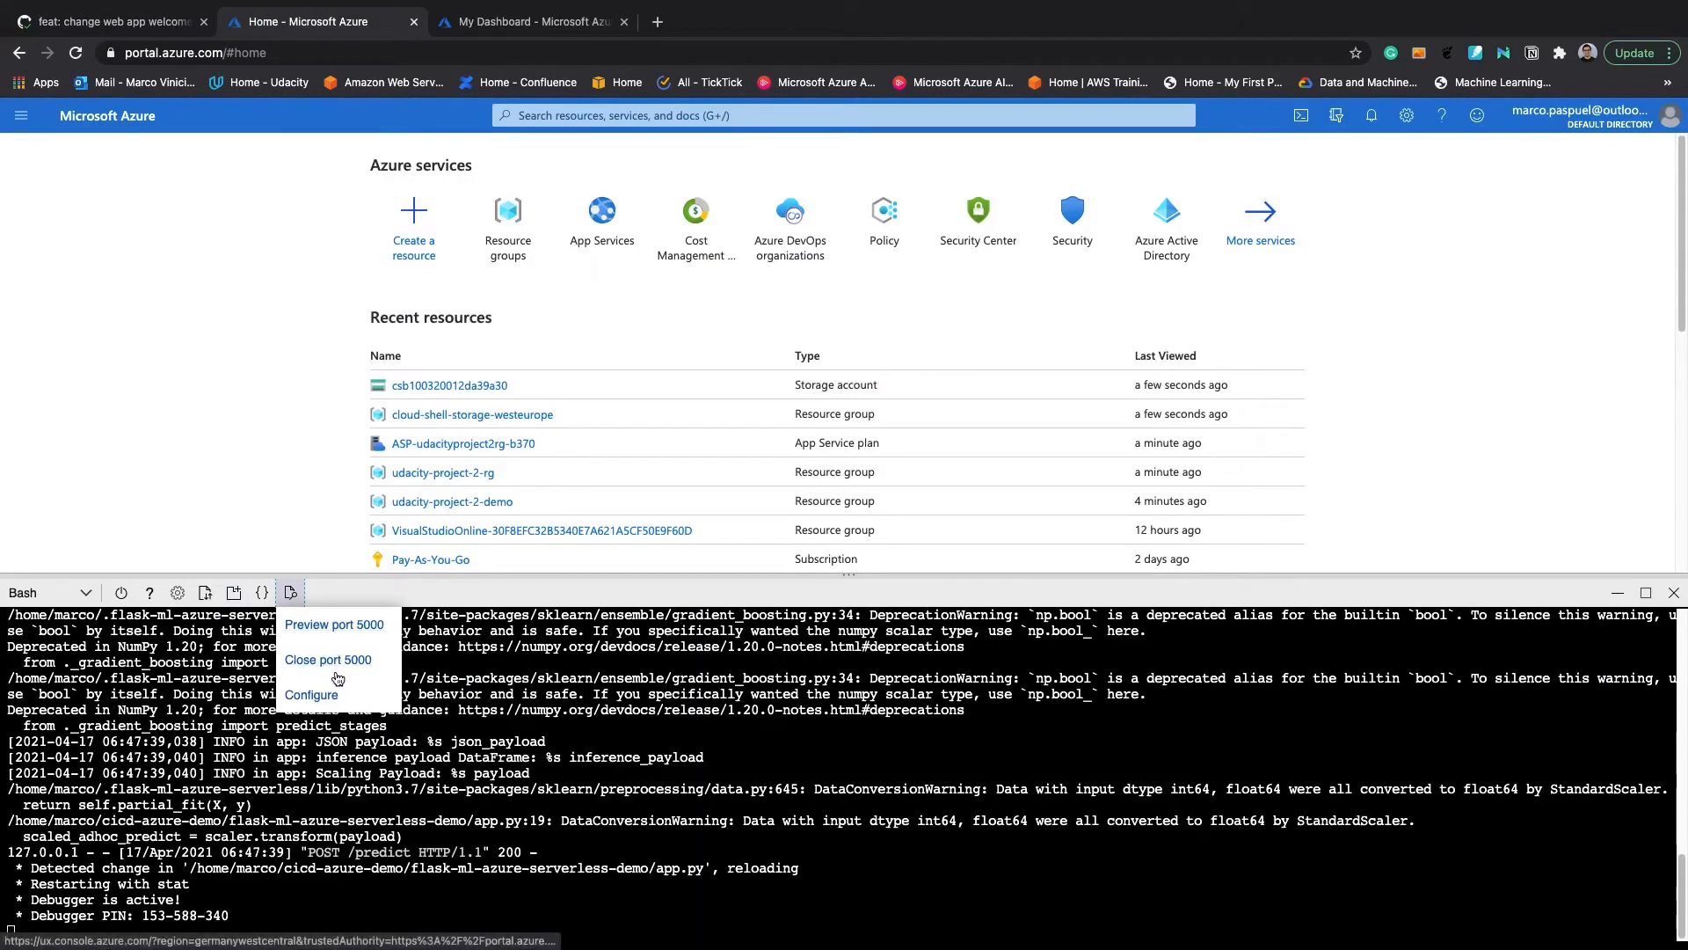
pyautogui.click(347, 625)
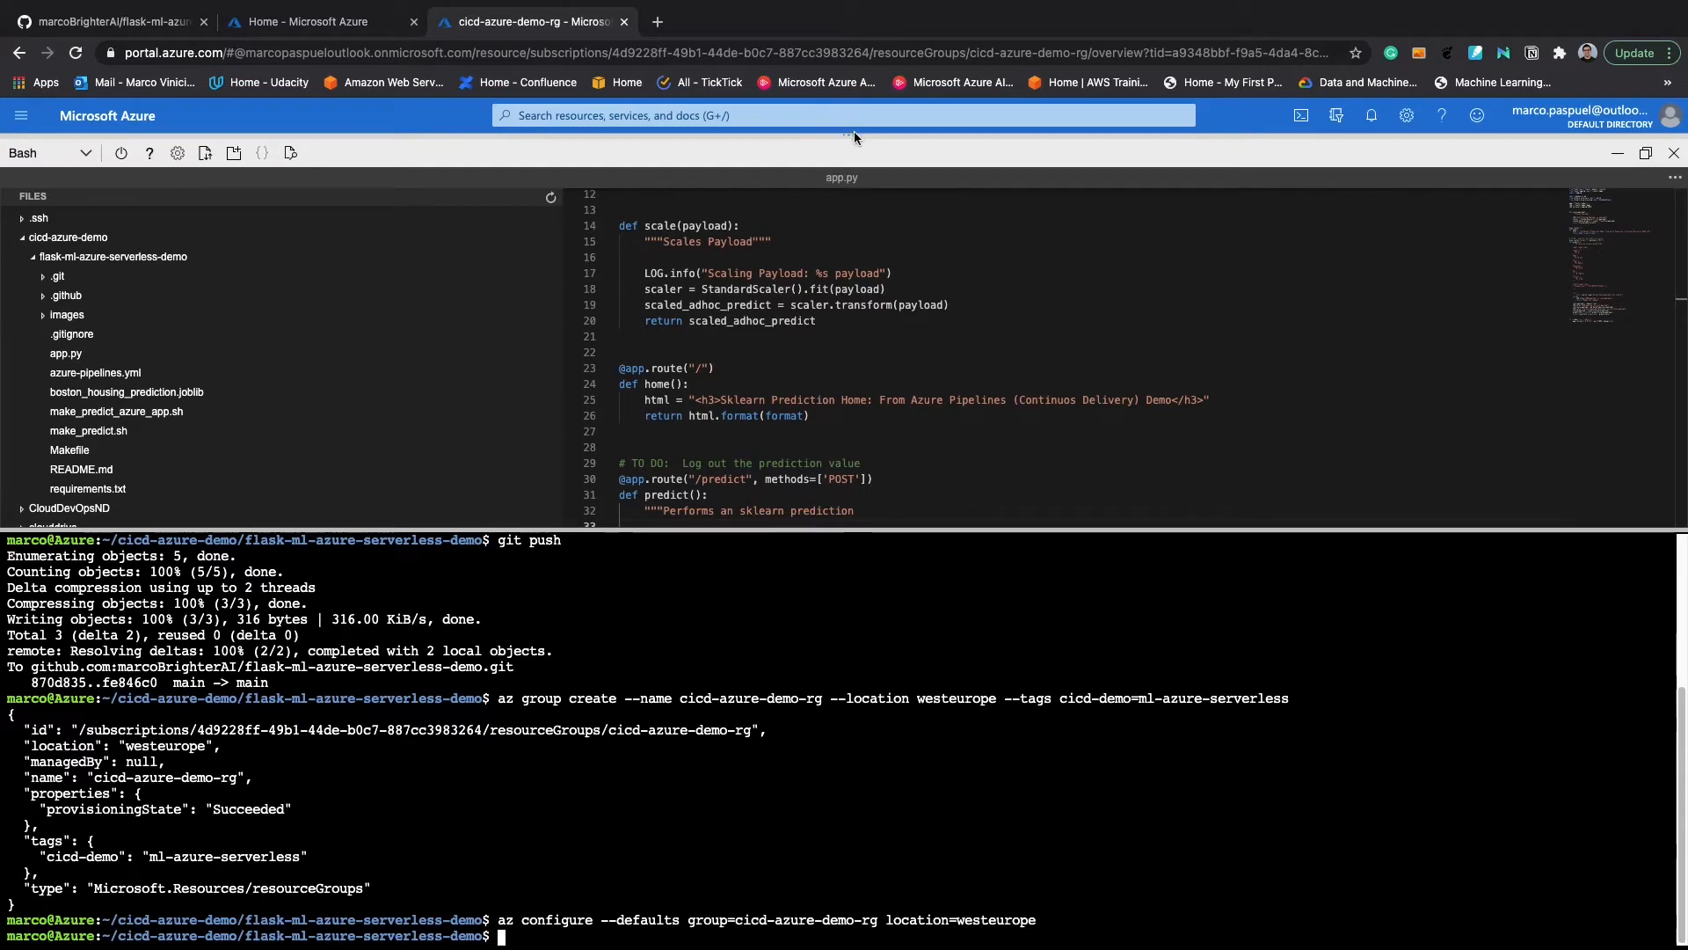
# Shrink the Cloud Shell pane, search the Marketplace for "web app" and start creating a Web App resource
pyautogui.moveTo(853, 132); pyautogui.dragTo(869, 719)
pyautogui.click(21, 115)
pyautogui.click(84, 153)
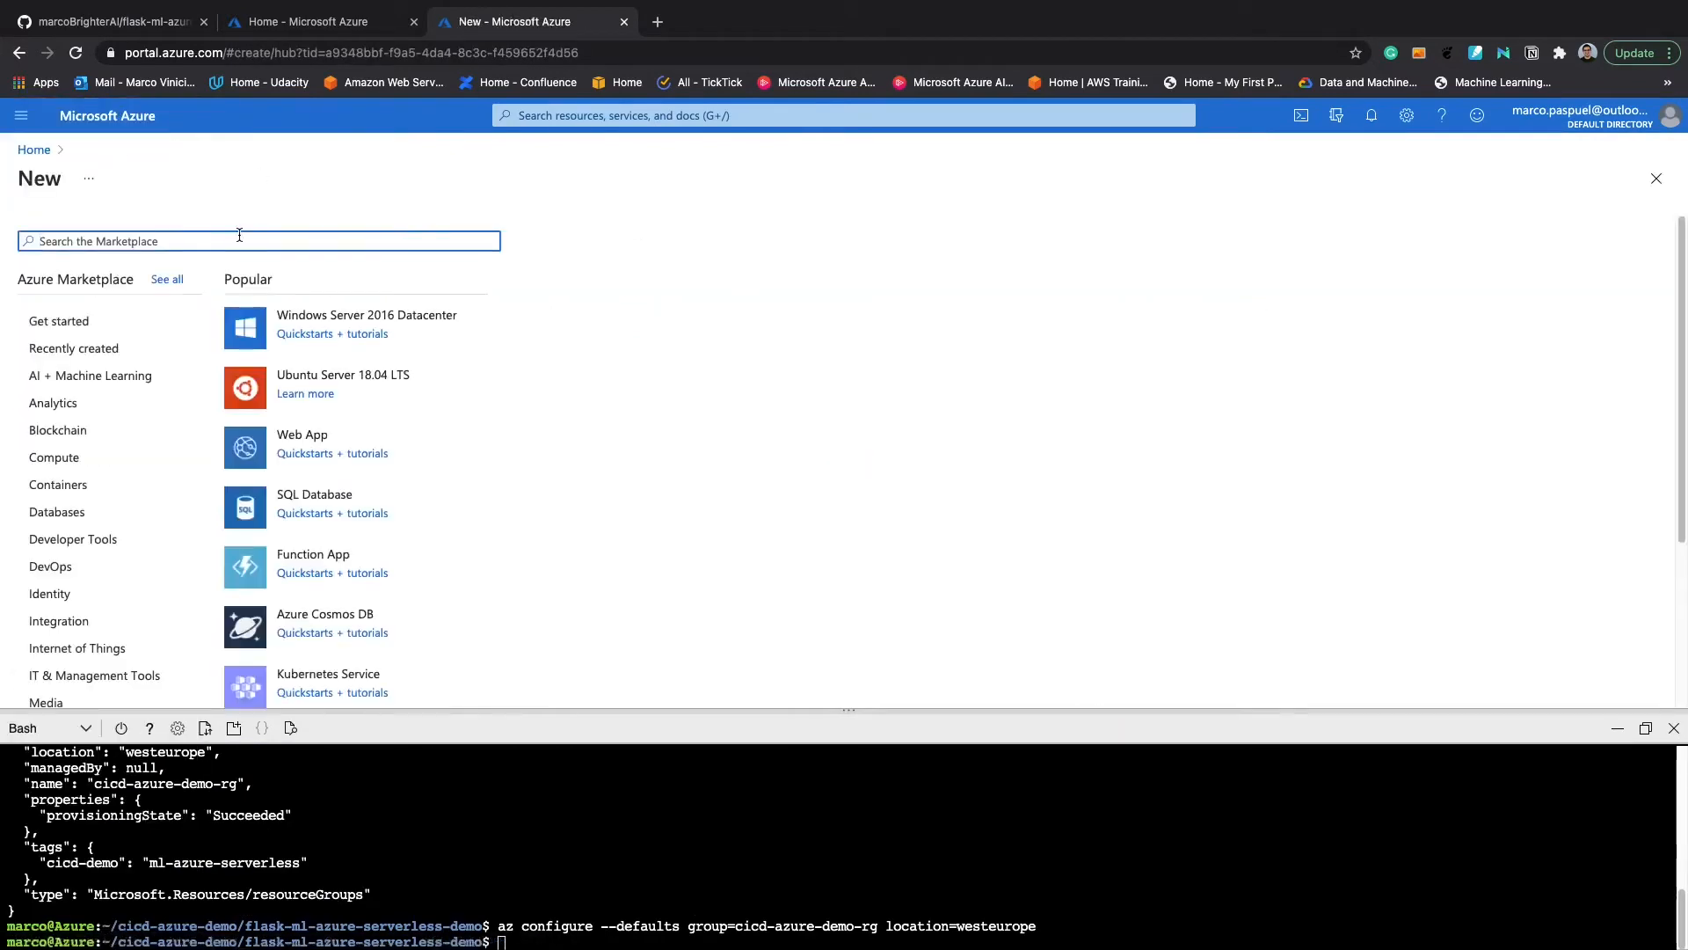
pyautogui.write('web app')
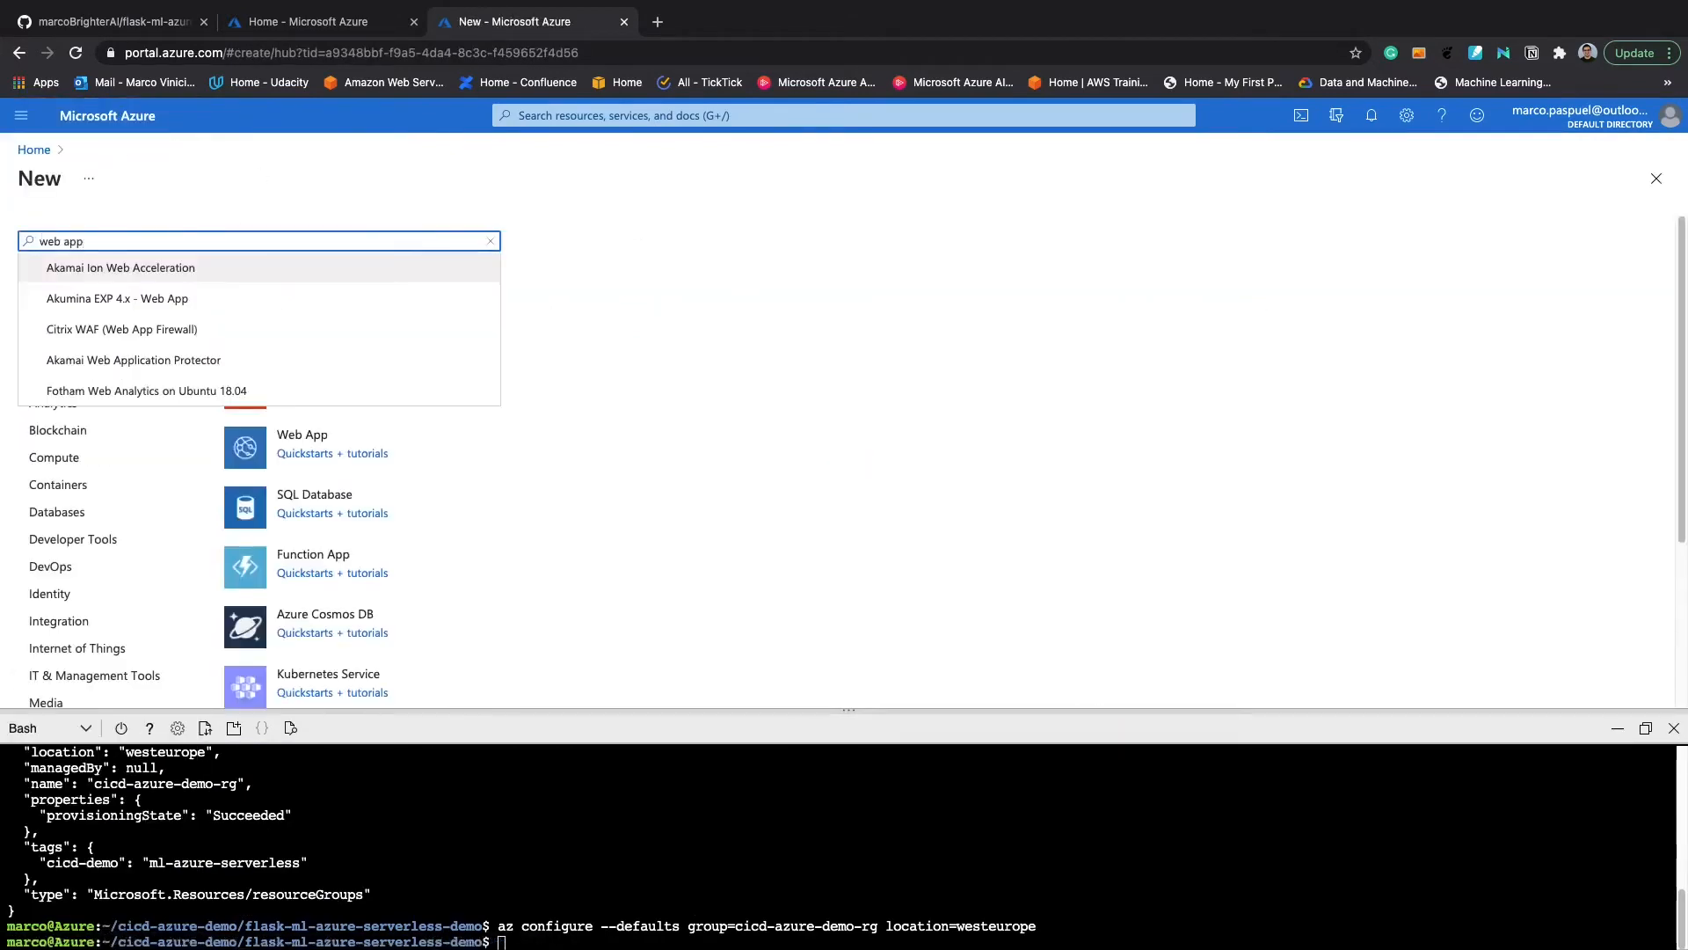
pyautogui.click(102, 271)
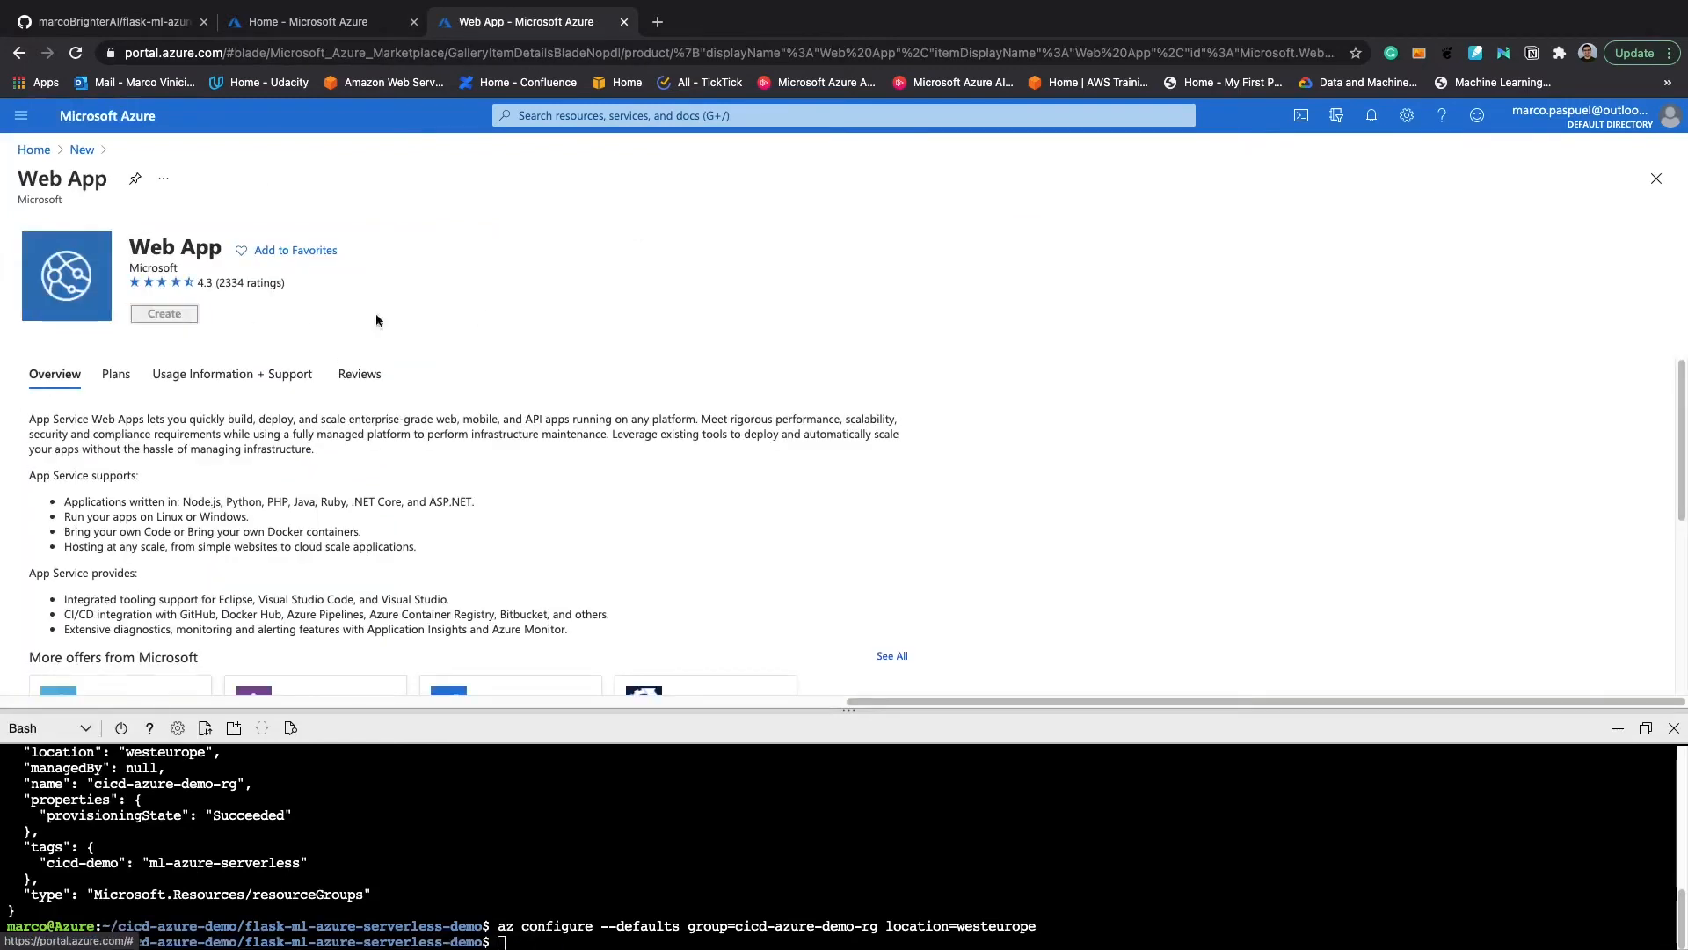
pyautogui.click(165, 314)
# Assign the web app to resource group cicd-azure-demo-rg and name it flask-ml-azure-serverless-demo
pyautogui.click(516, 413)
pyautogui.click(516, 457)
pyautogui.scroll(-1, 746, 387)
pyautogui.scroll(-1, 746, 389)
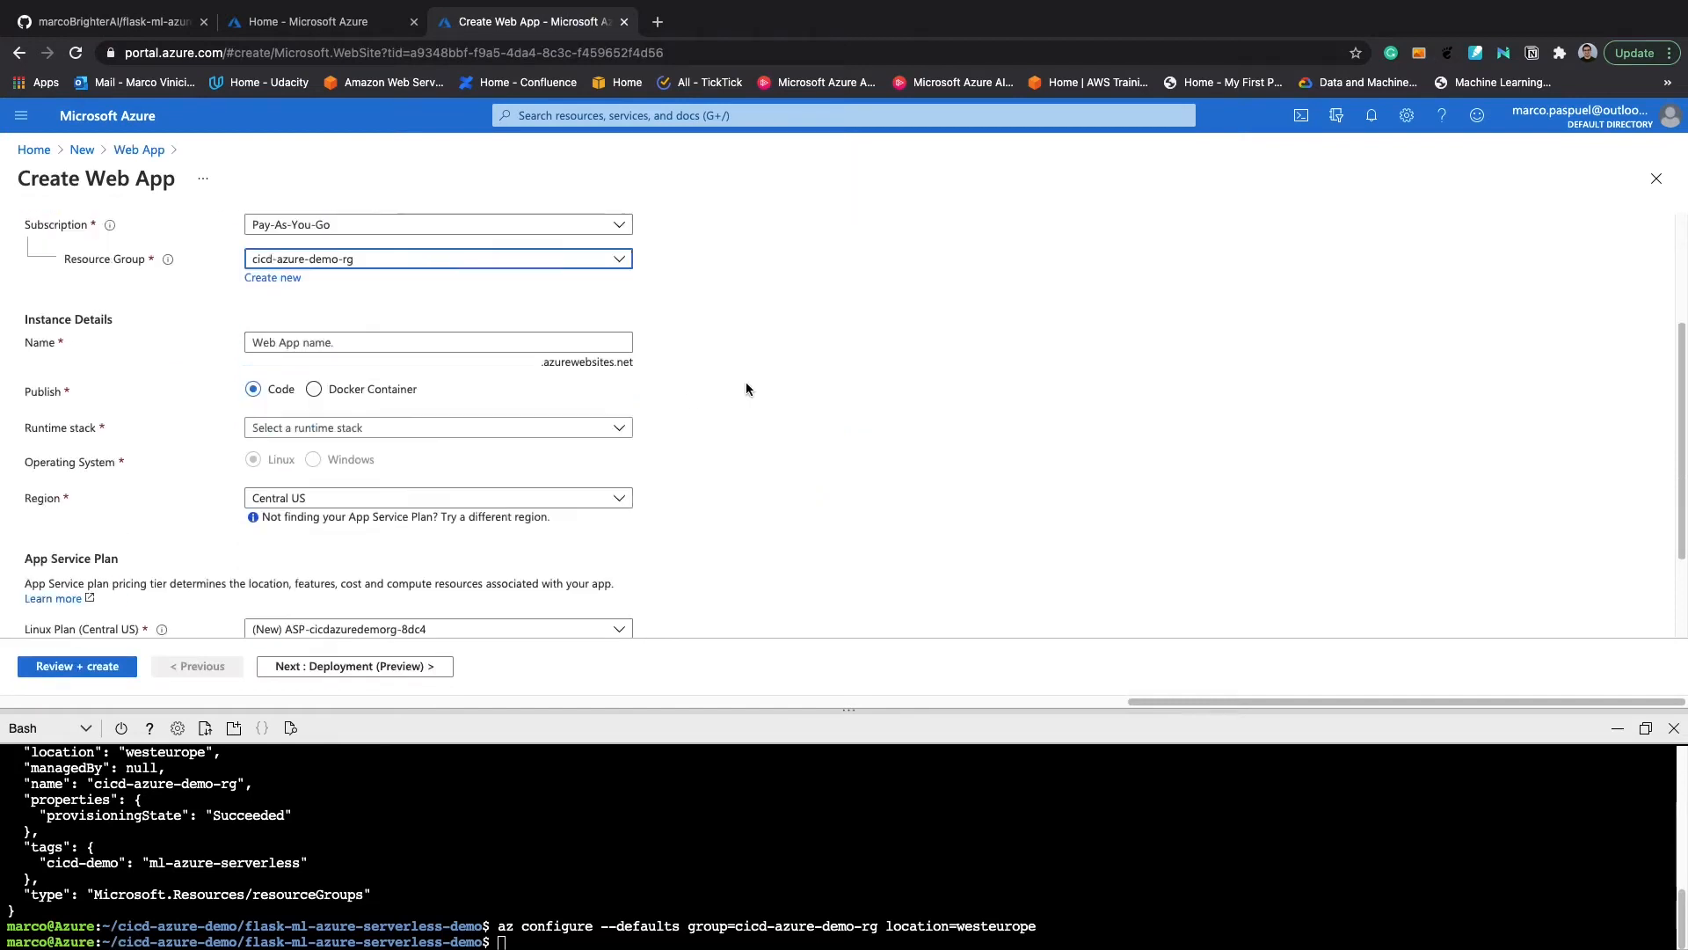
pyautogui.click(414, 345)
pyautogui.write('flask-ml-azure-serverless')
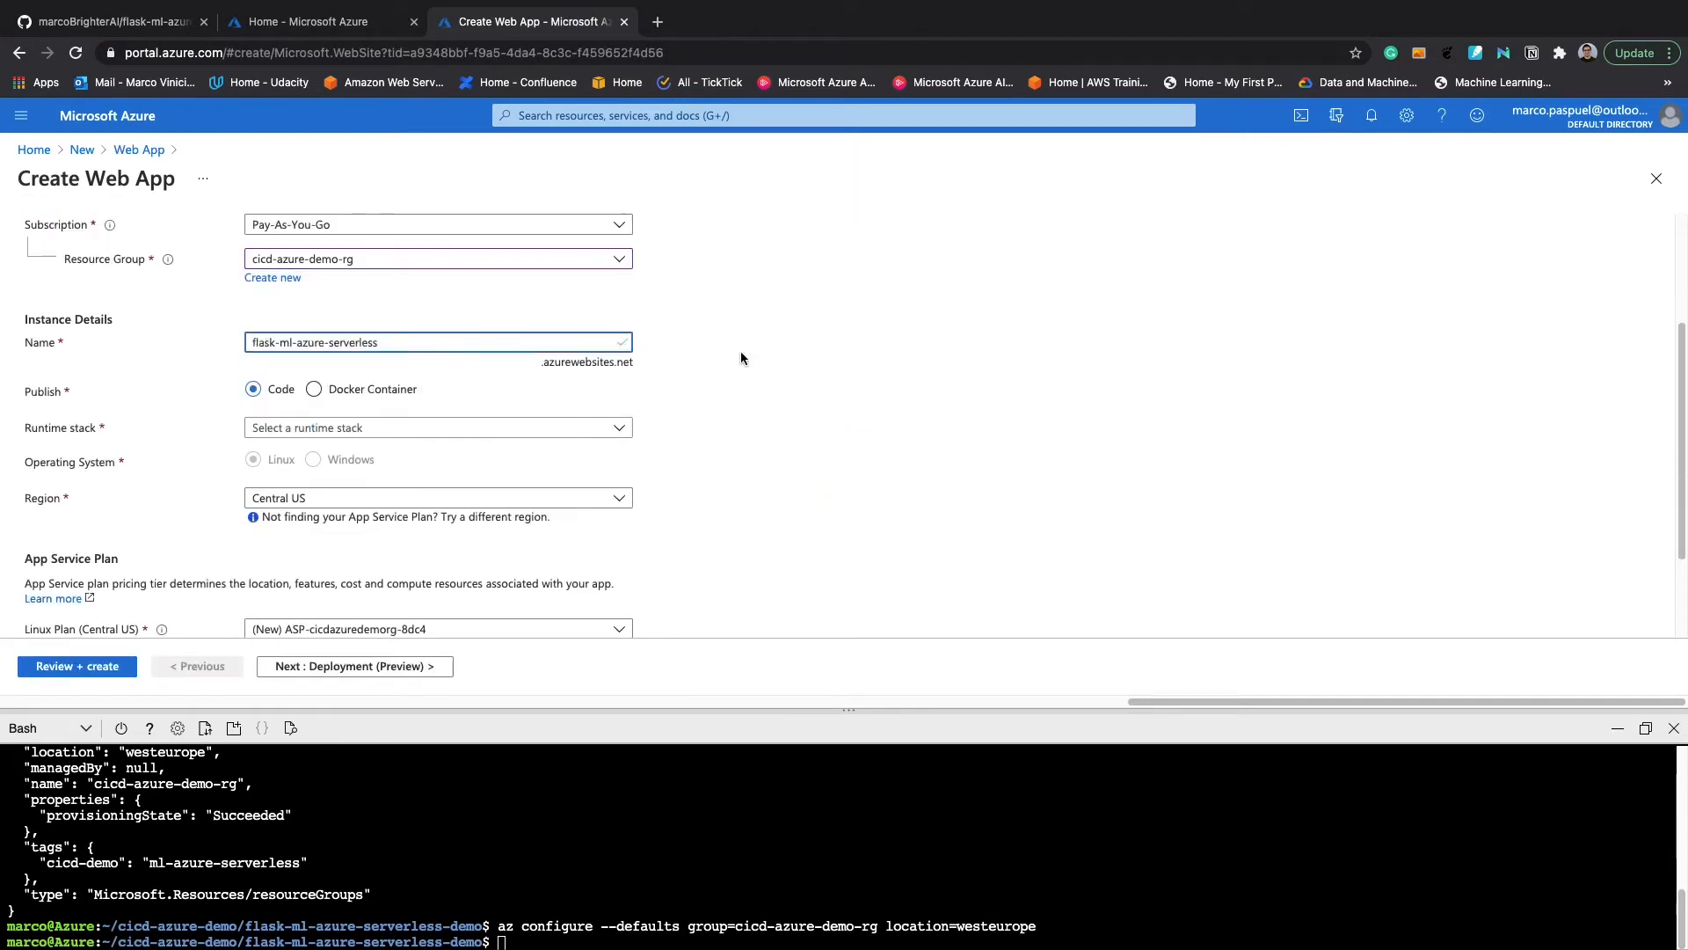
pyautogui.write('-demo')
# Set the web app's runtime stack to Python 3.7 and its region to West Europe
pyautogui.scroll(-1, 734, 325)
pyautogui.click(493, 370)
pyautogui.write('python')
pyautogui.click(350, 489)
pyautogui.click(378, 440)
pyautogui.scroll(-3, 390, 360)
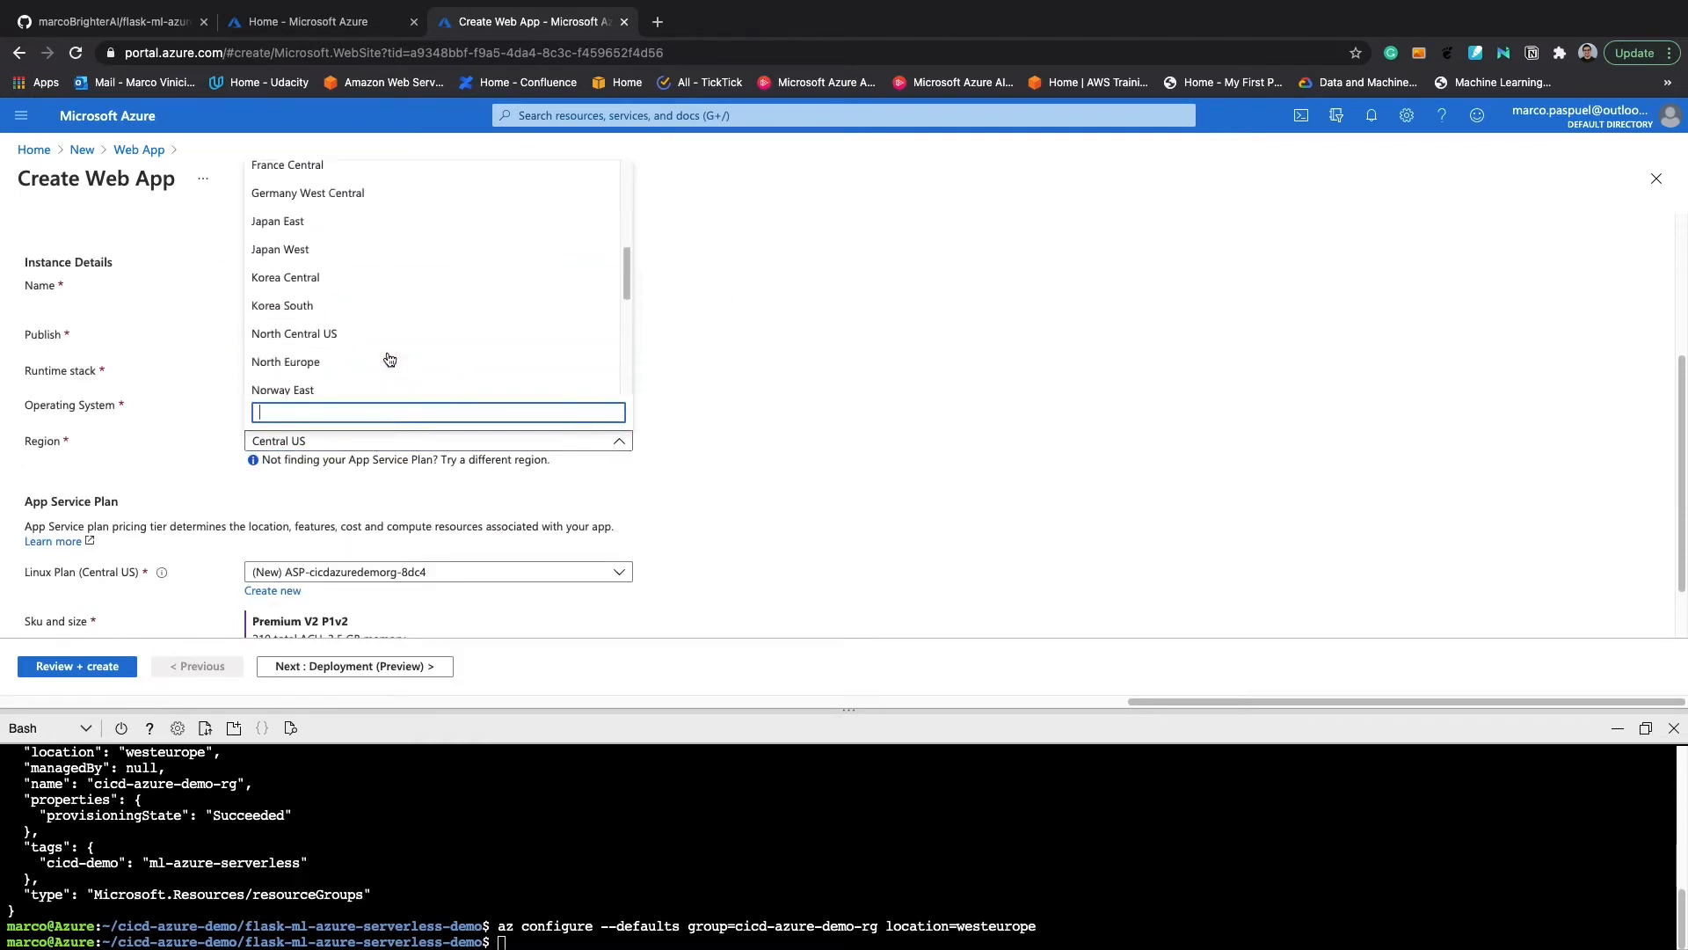
pyautogui.scroll(-5, 390, 360)
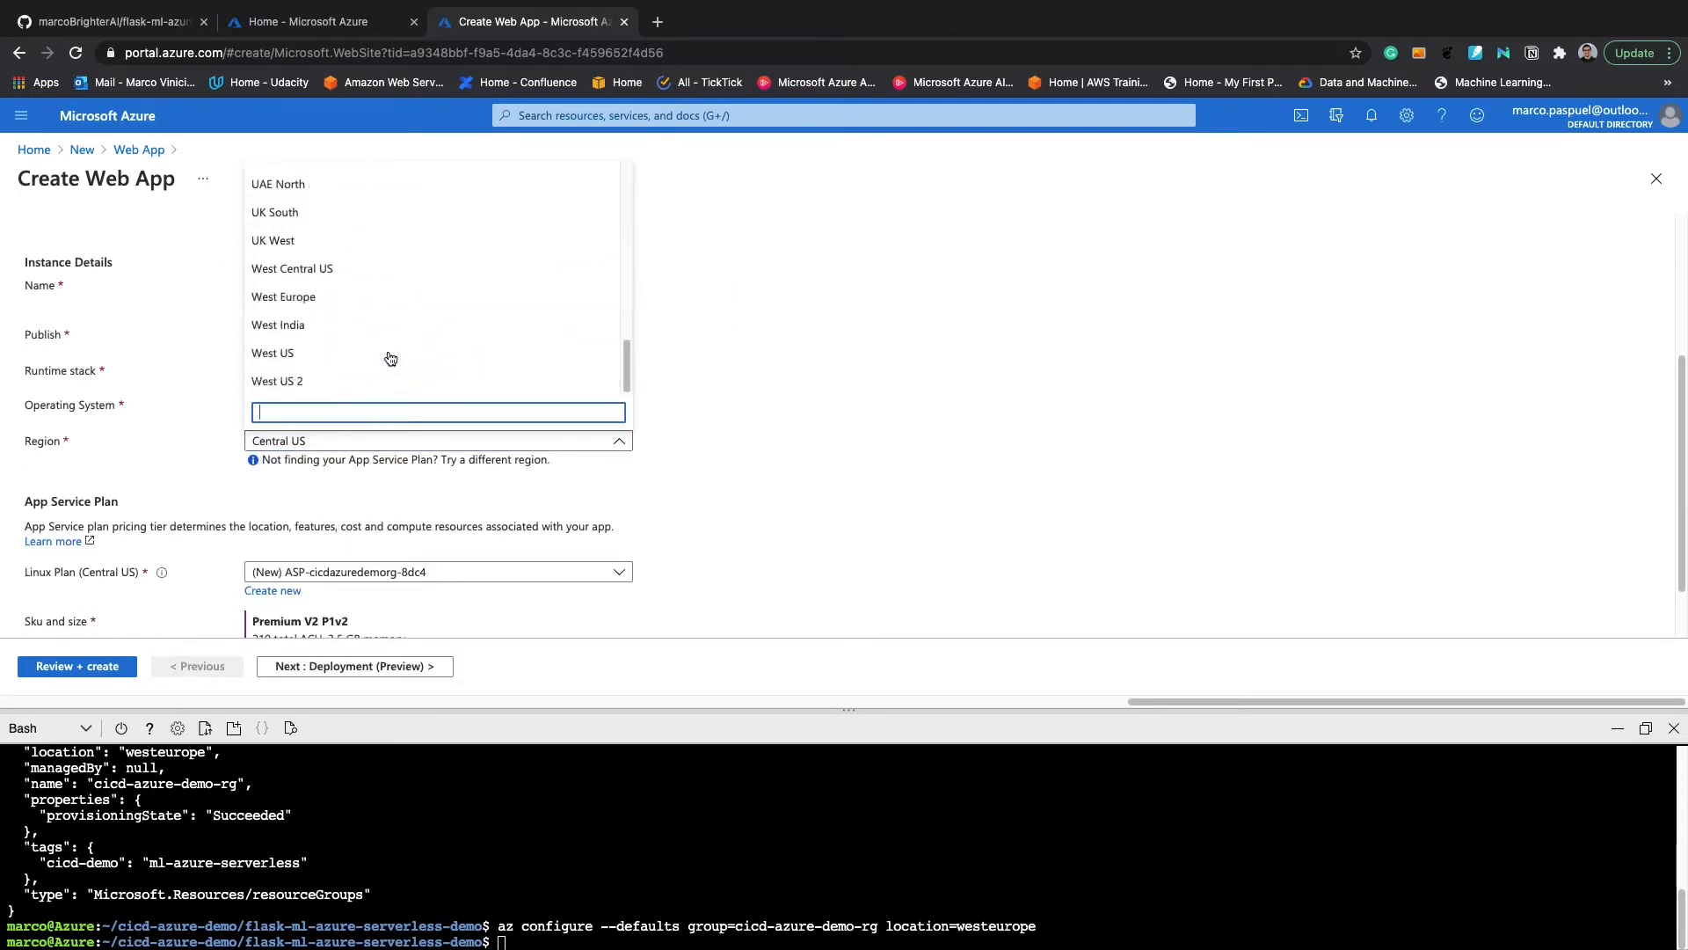
pyautogui.click(370, 299)
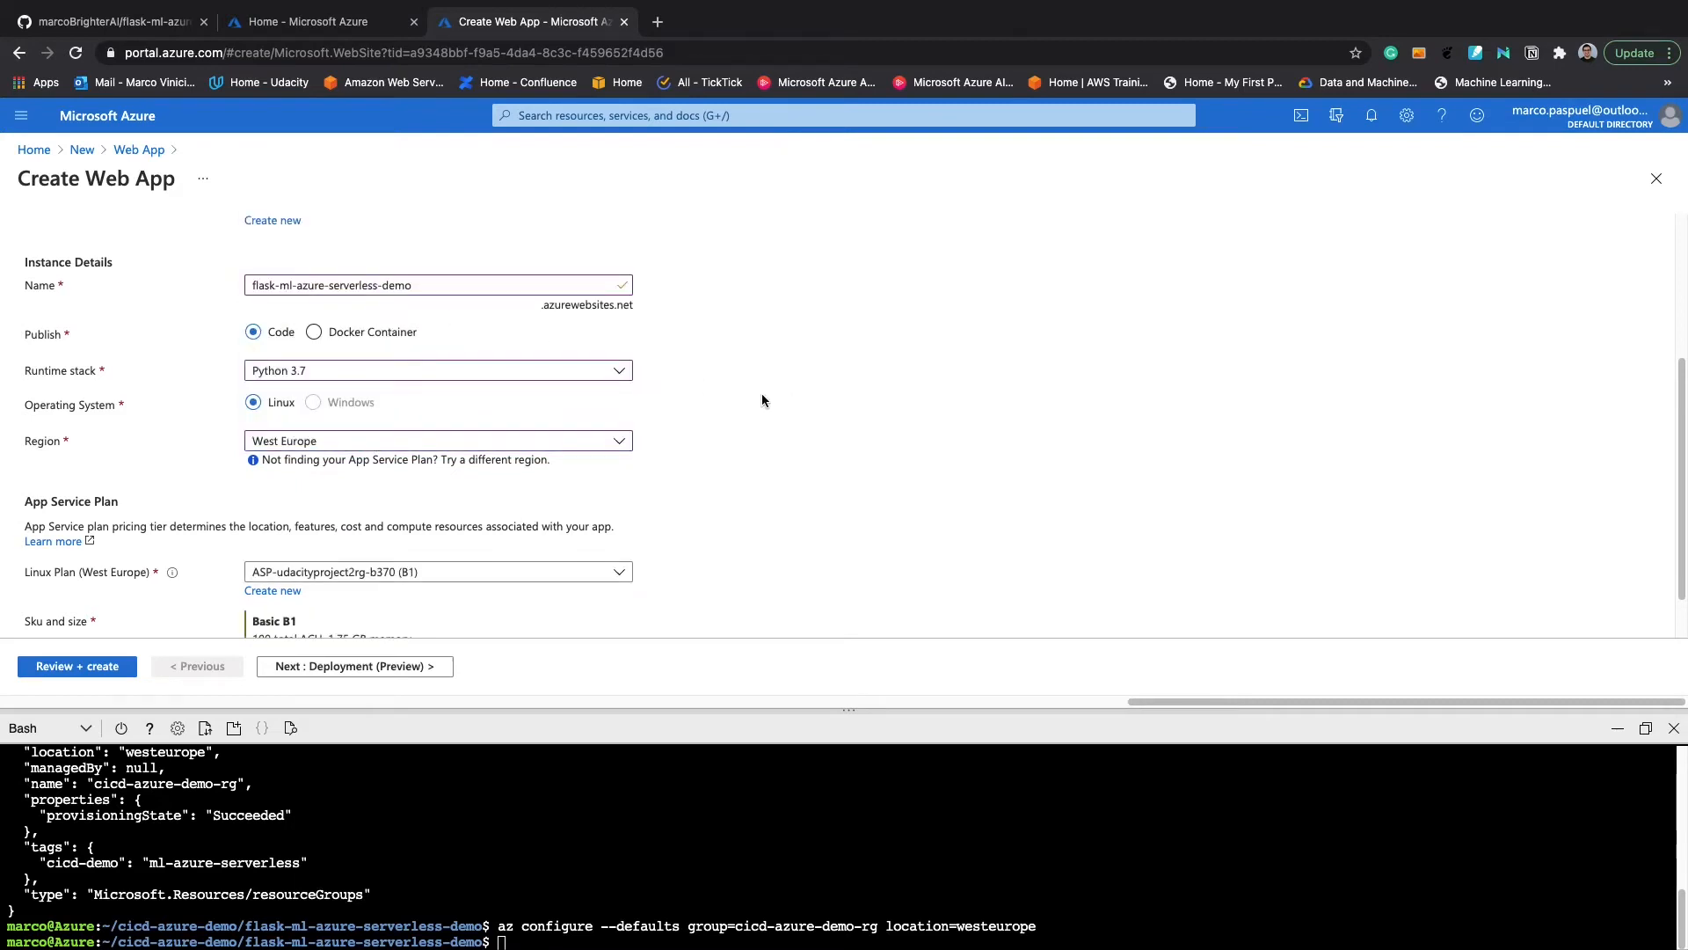
# Use the Linux plan ASP-udacityproject2rg-b370 (B1), review the configuration and create the web app
pyautogui.scroll(-1, 750, 391)
pyautogui.click(352, 511)
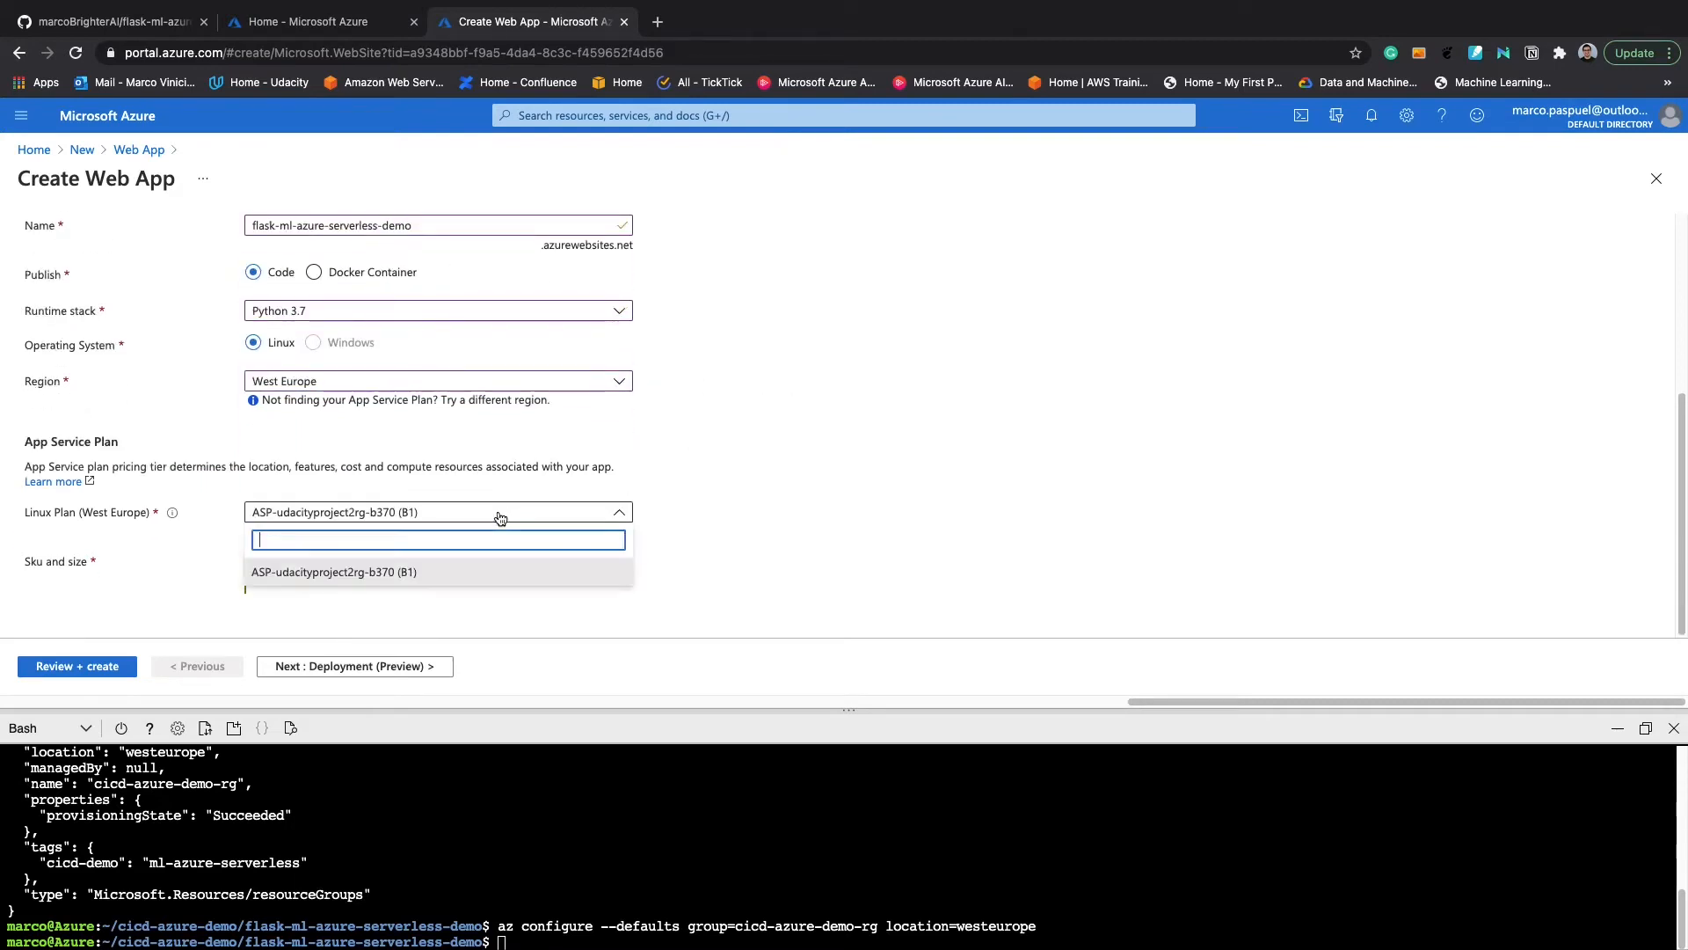
pyautogui.click(352, 573)
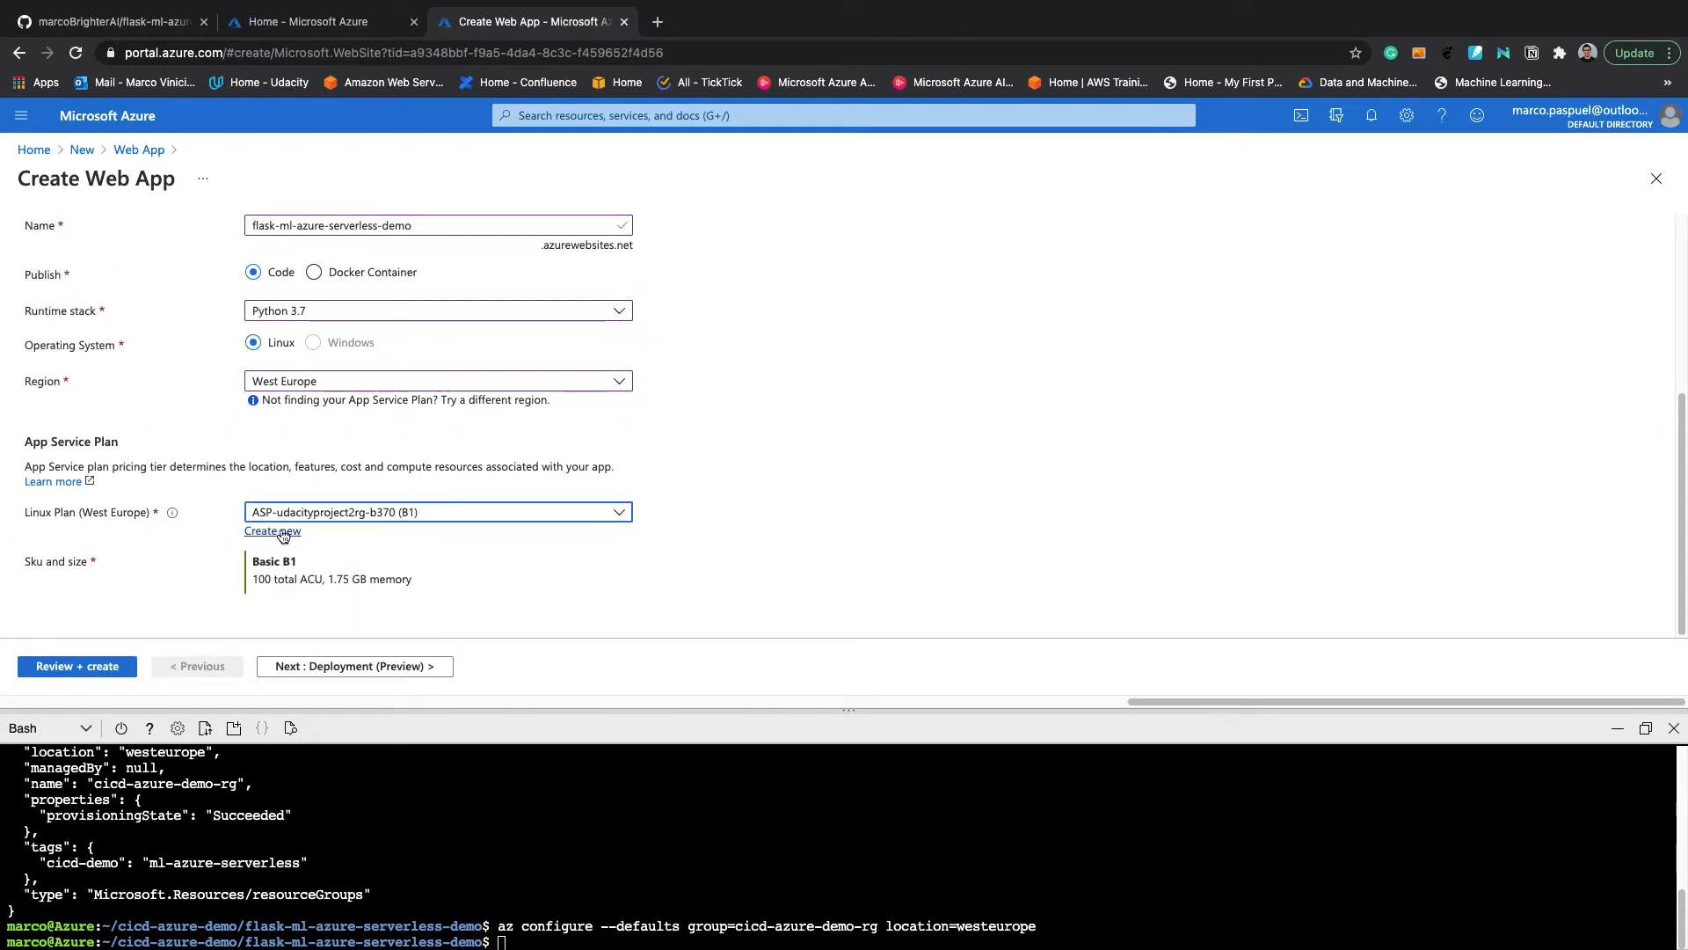
pyautogui.click(85, 666)
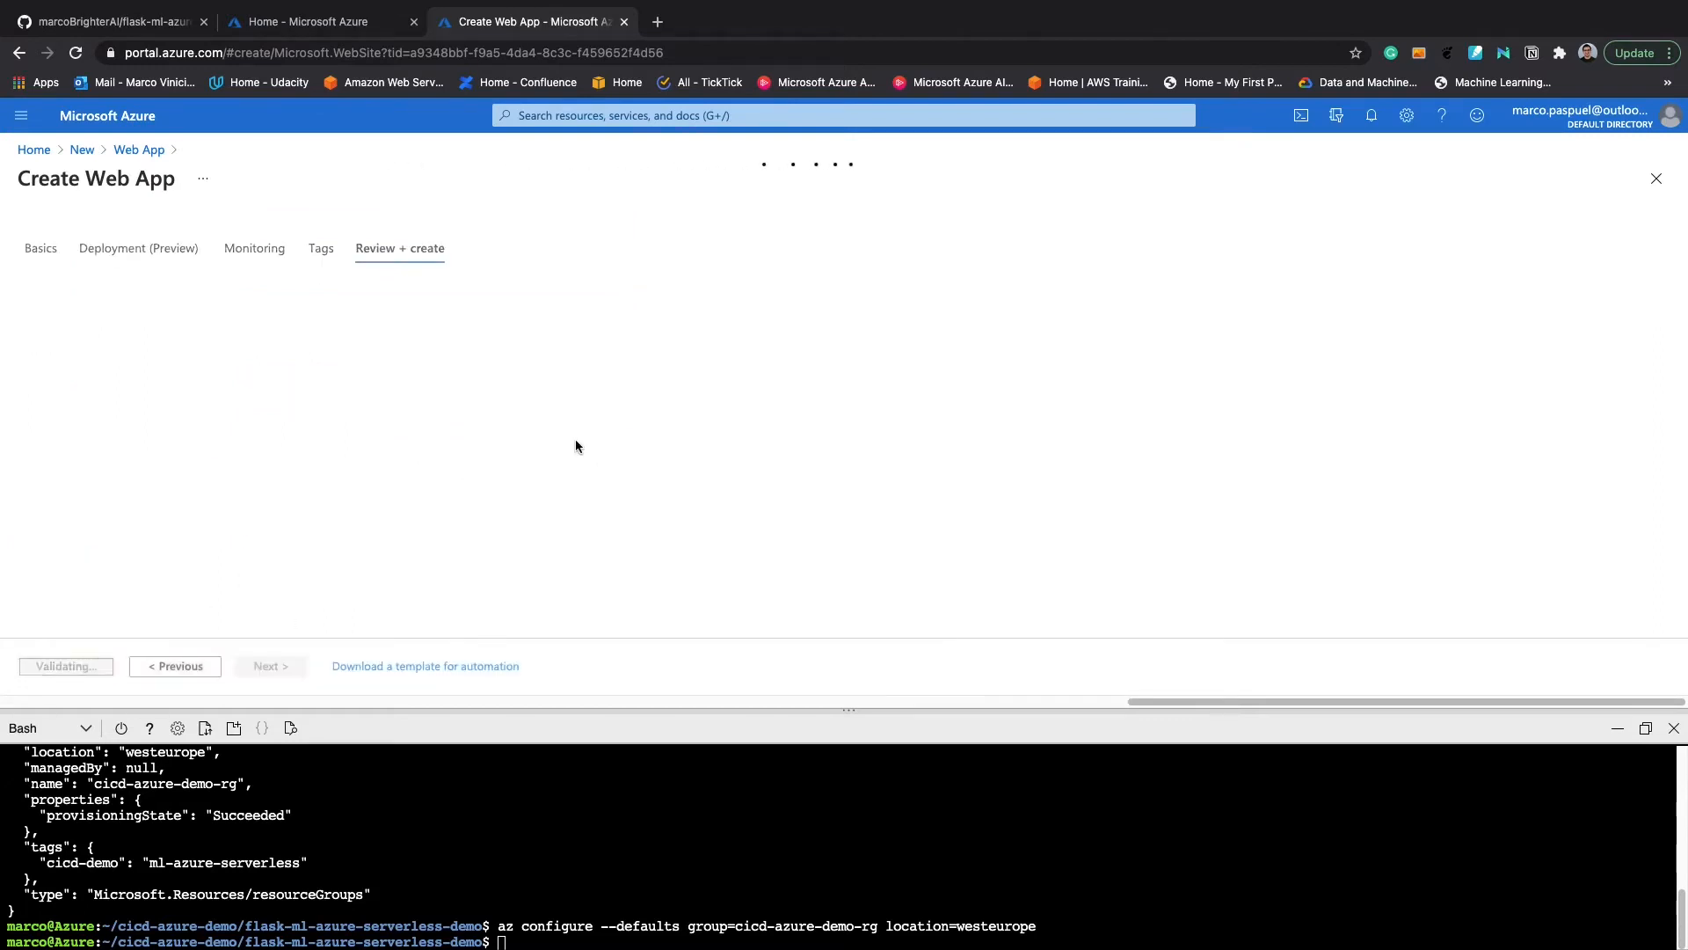
pyautogui.press('Return')
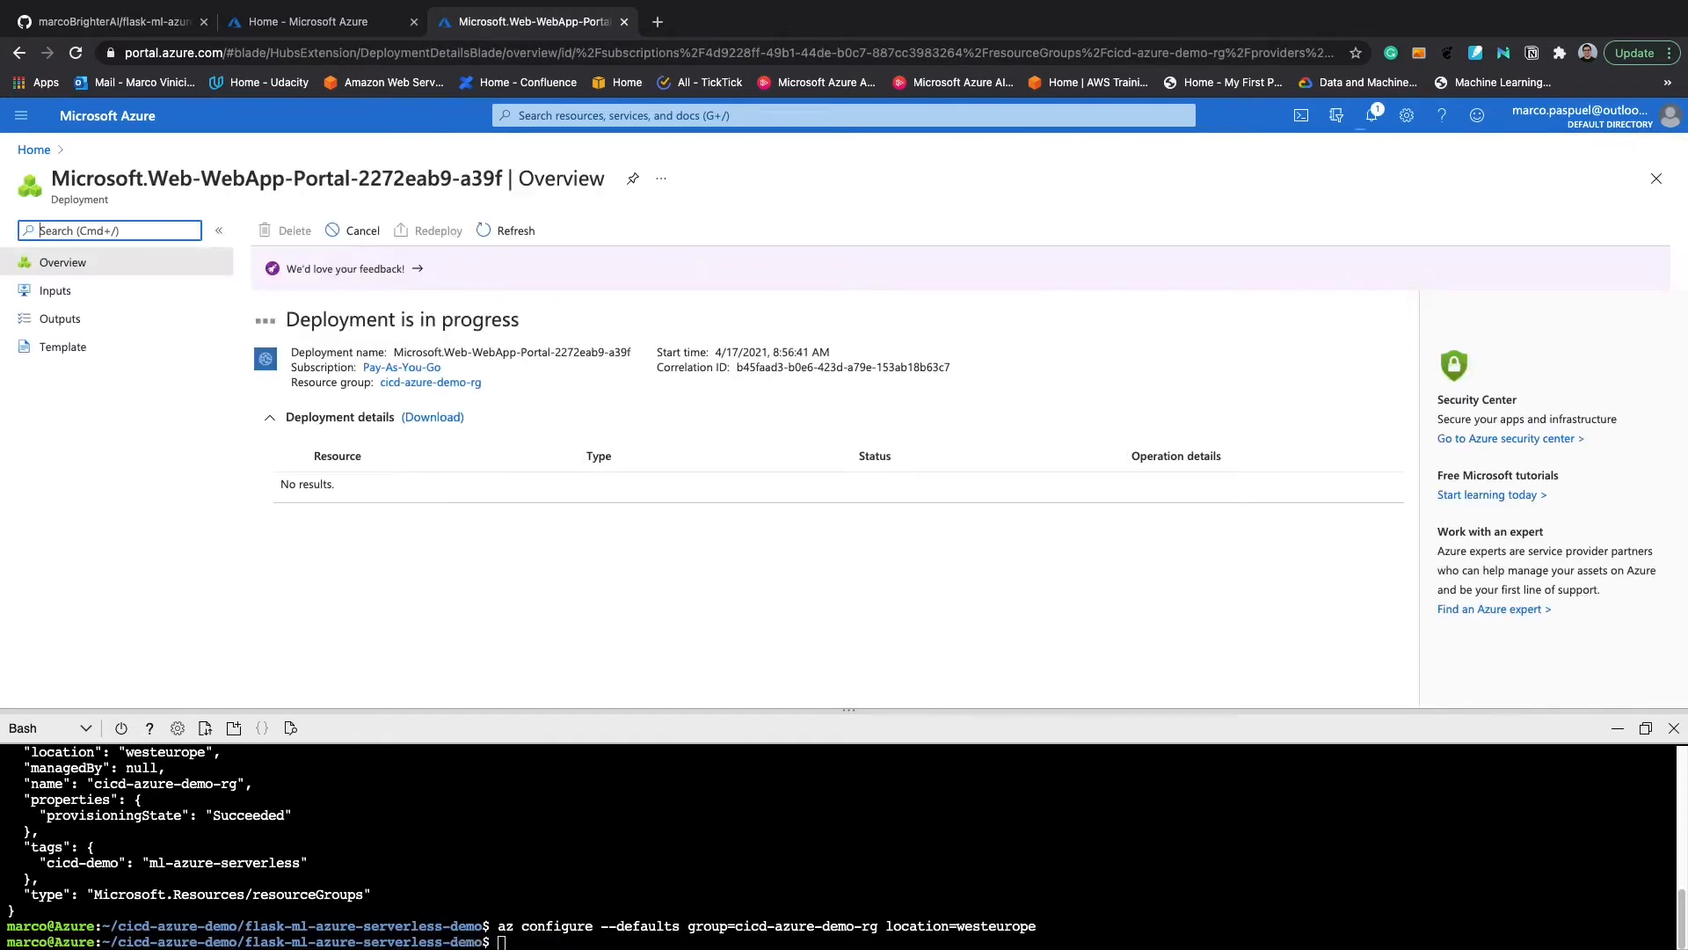
# Go to the deployed web app resource, copy its URL and open the site in the browser
pyautogui.click(342, 545)
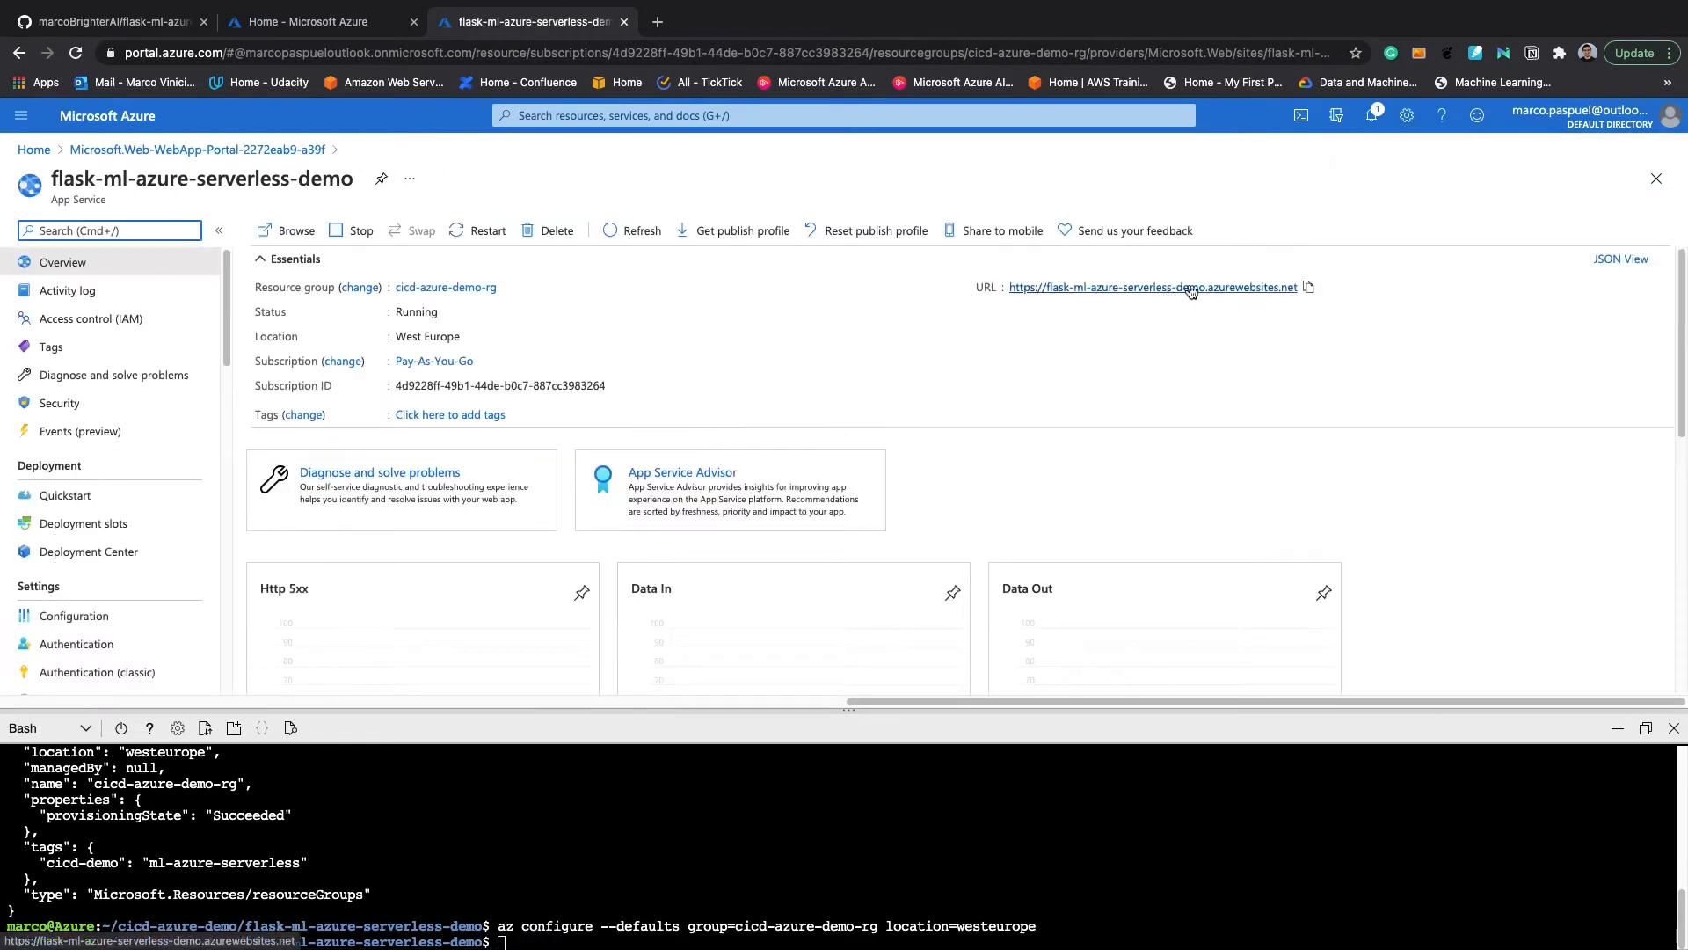
pyautogui.click(1308, 287)
pyautogui.click(1143, 287)
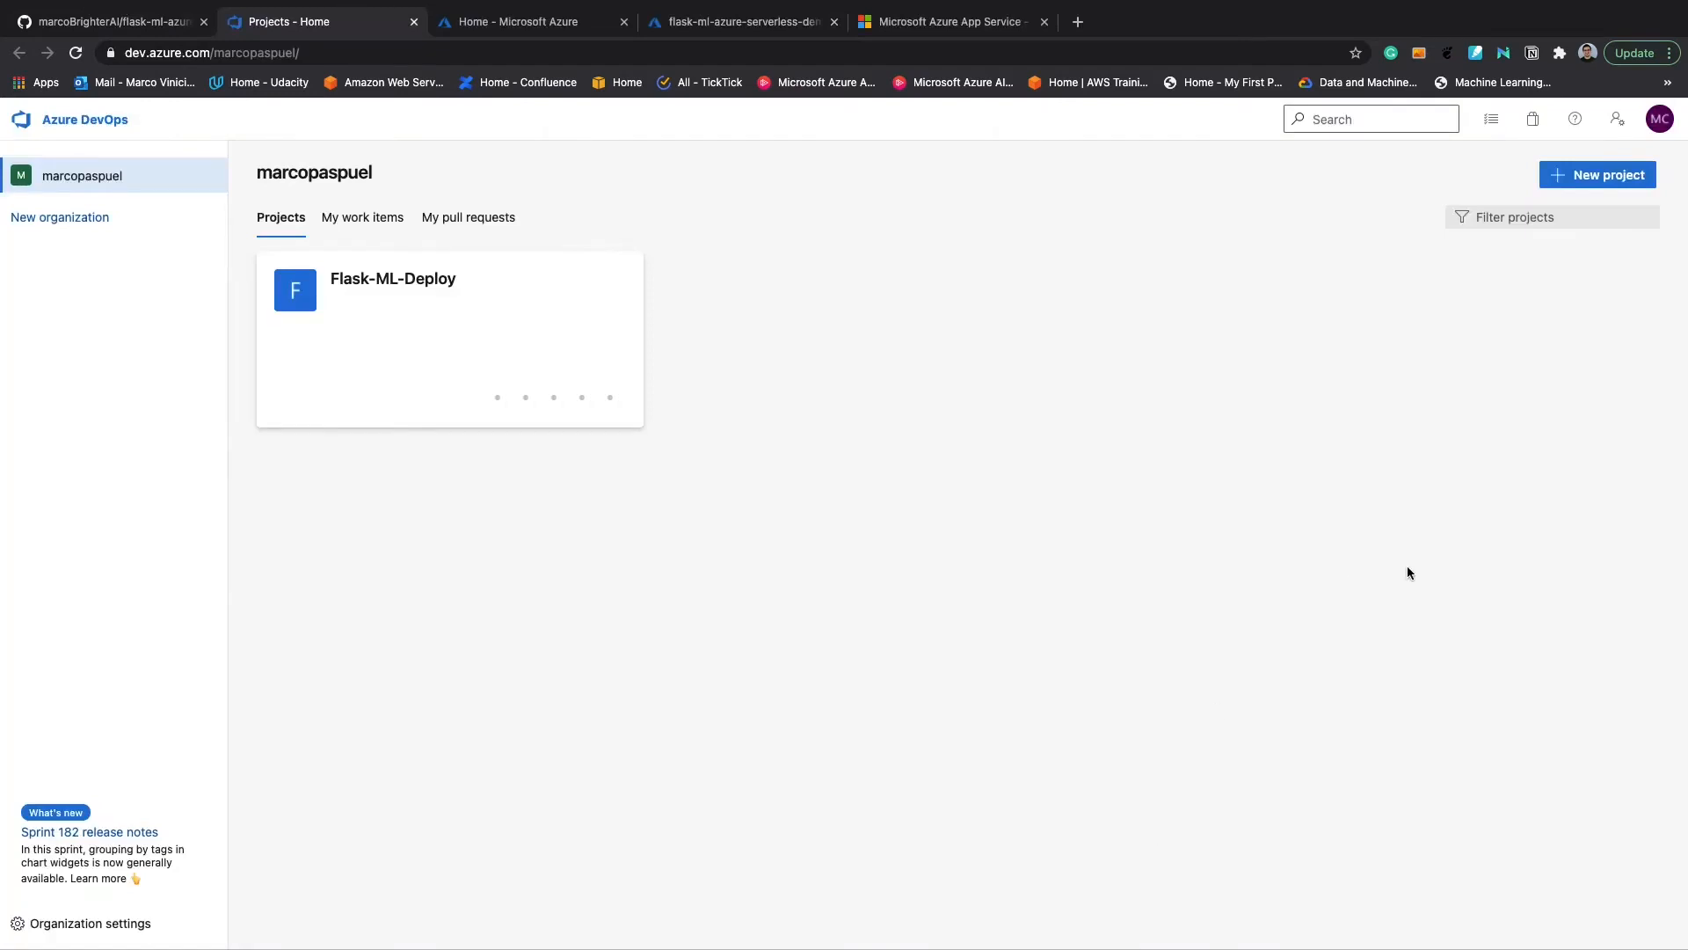
# In Azure DevOps, create a private project named flask-ml-azure-serverless-demo with the description "Deploy Flask Machine Learning Application"
pyautogui.click(1588, 184)
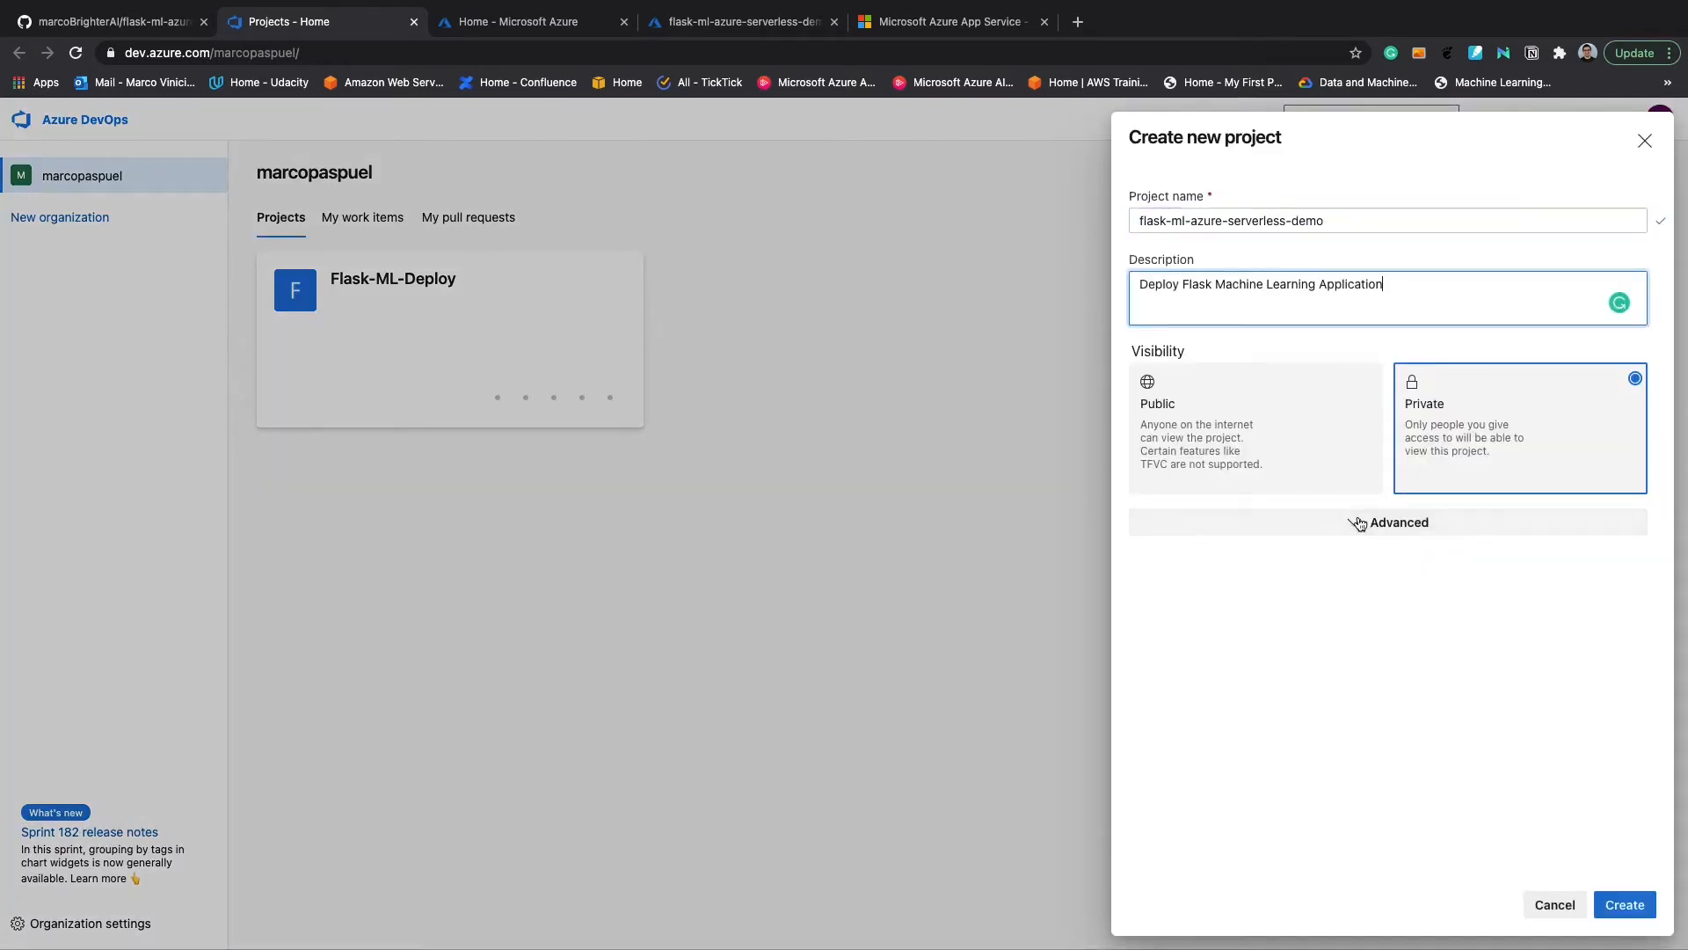
pyautogui.click(1358, 522)
pyautogui.click(1627, 903)
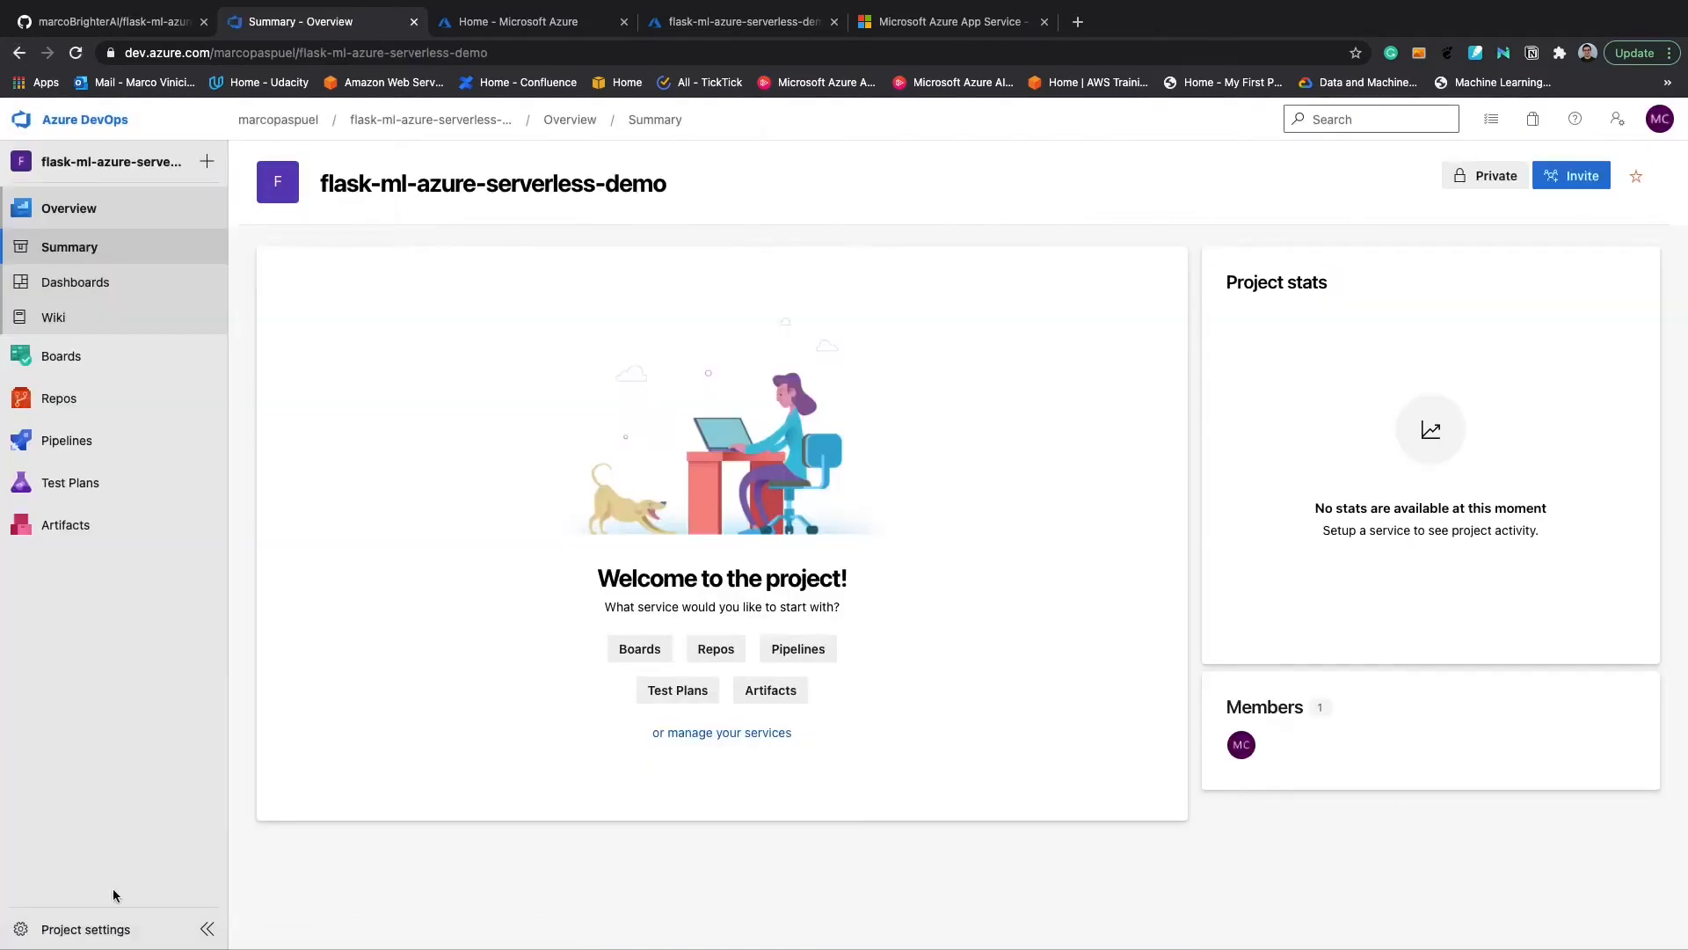
# In the project's settings, start a new Azure Resource Manager service connection using the automatic service principal authentication method
pyautogui.click(112, 928)
pyautogui.click(150, 759)
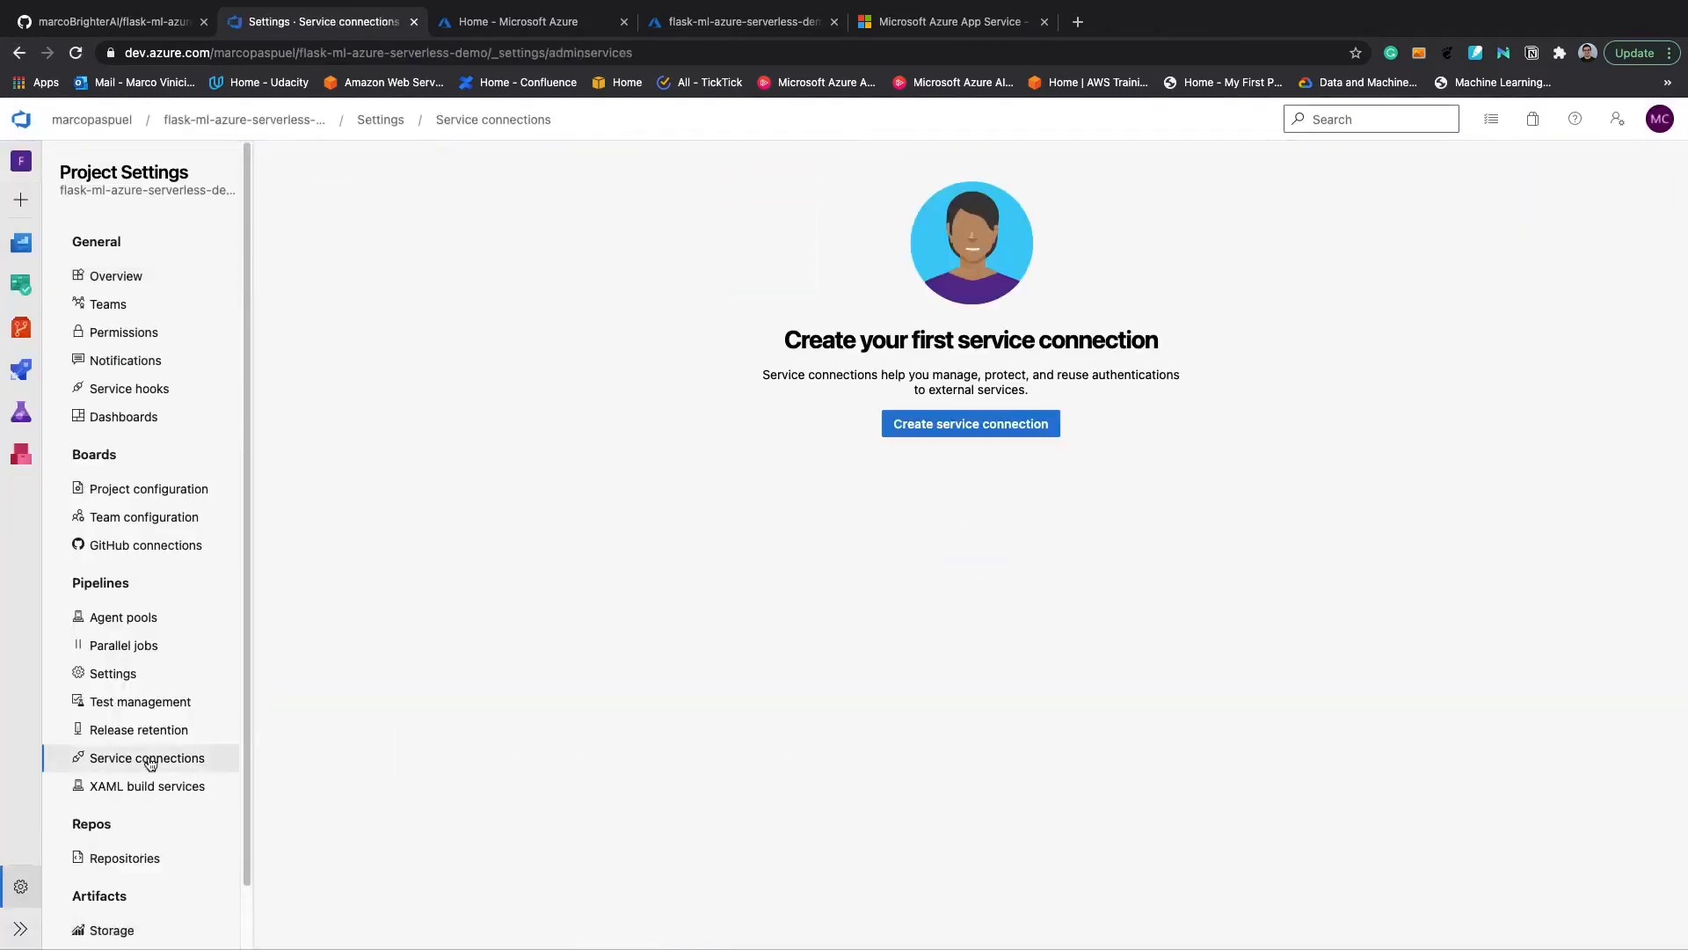
pyautogui.click(963, 425)
pyautogui.click(1388, 341)
pyautogui.click(1636, 906)
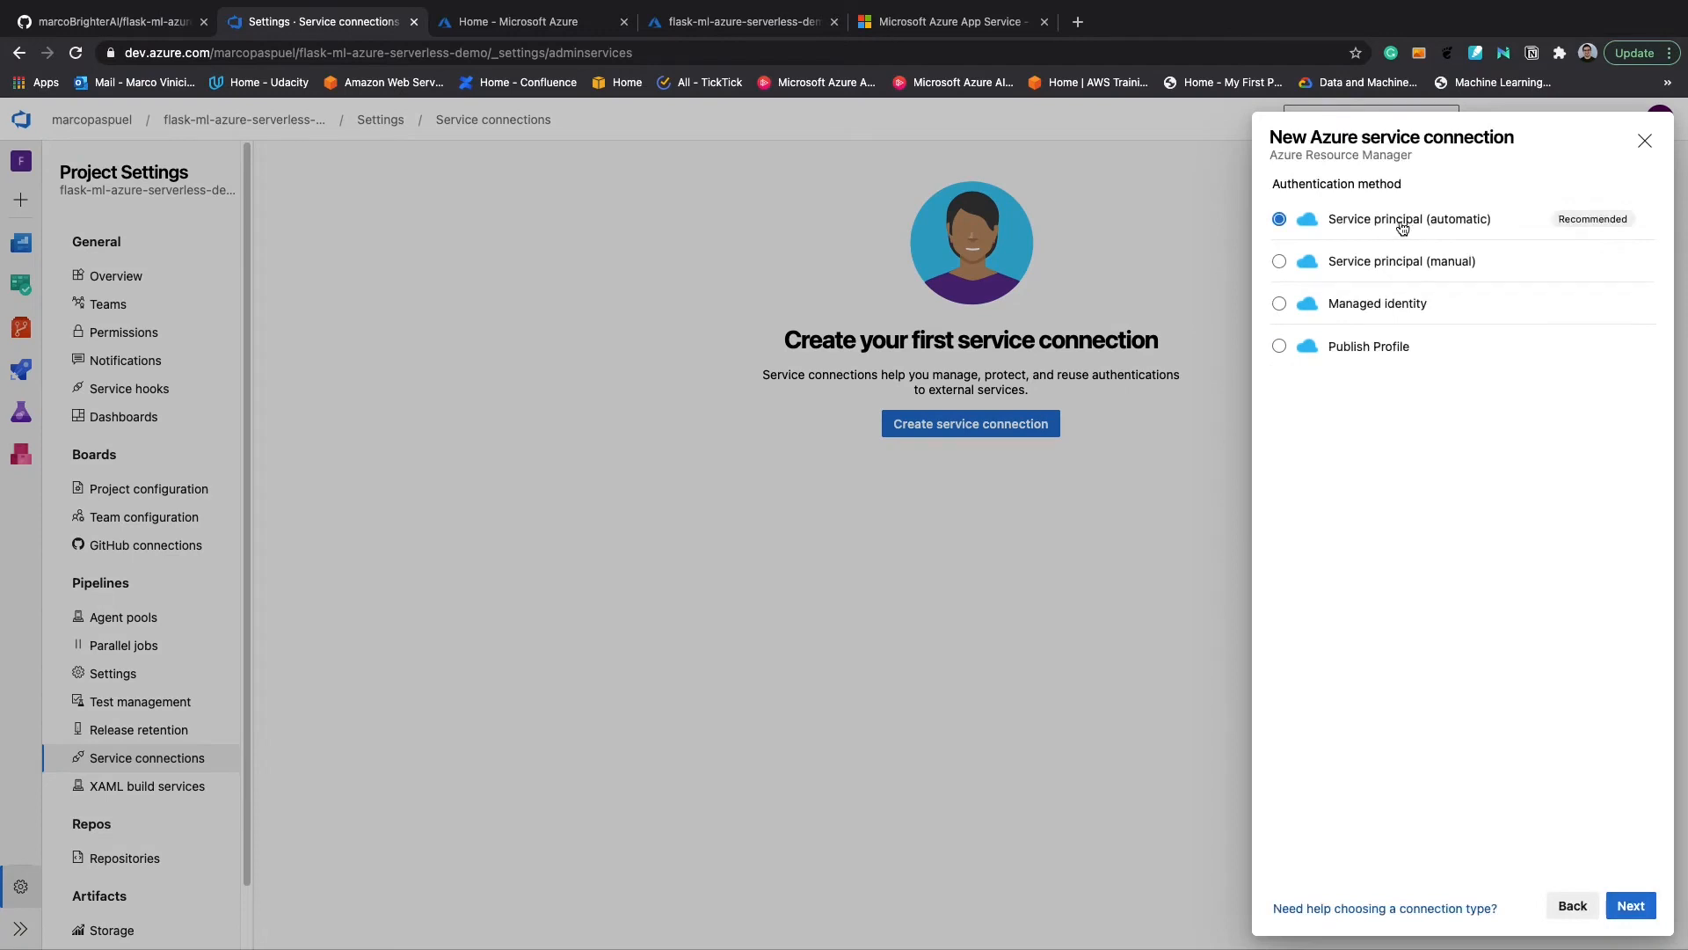
pyautogui.click(1632, 900)
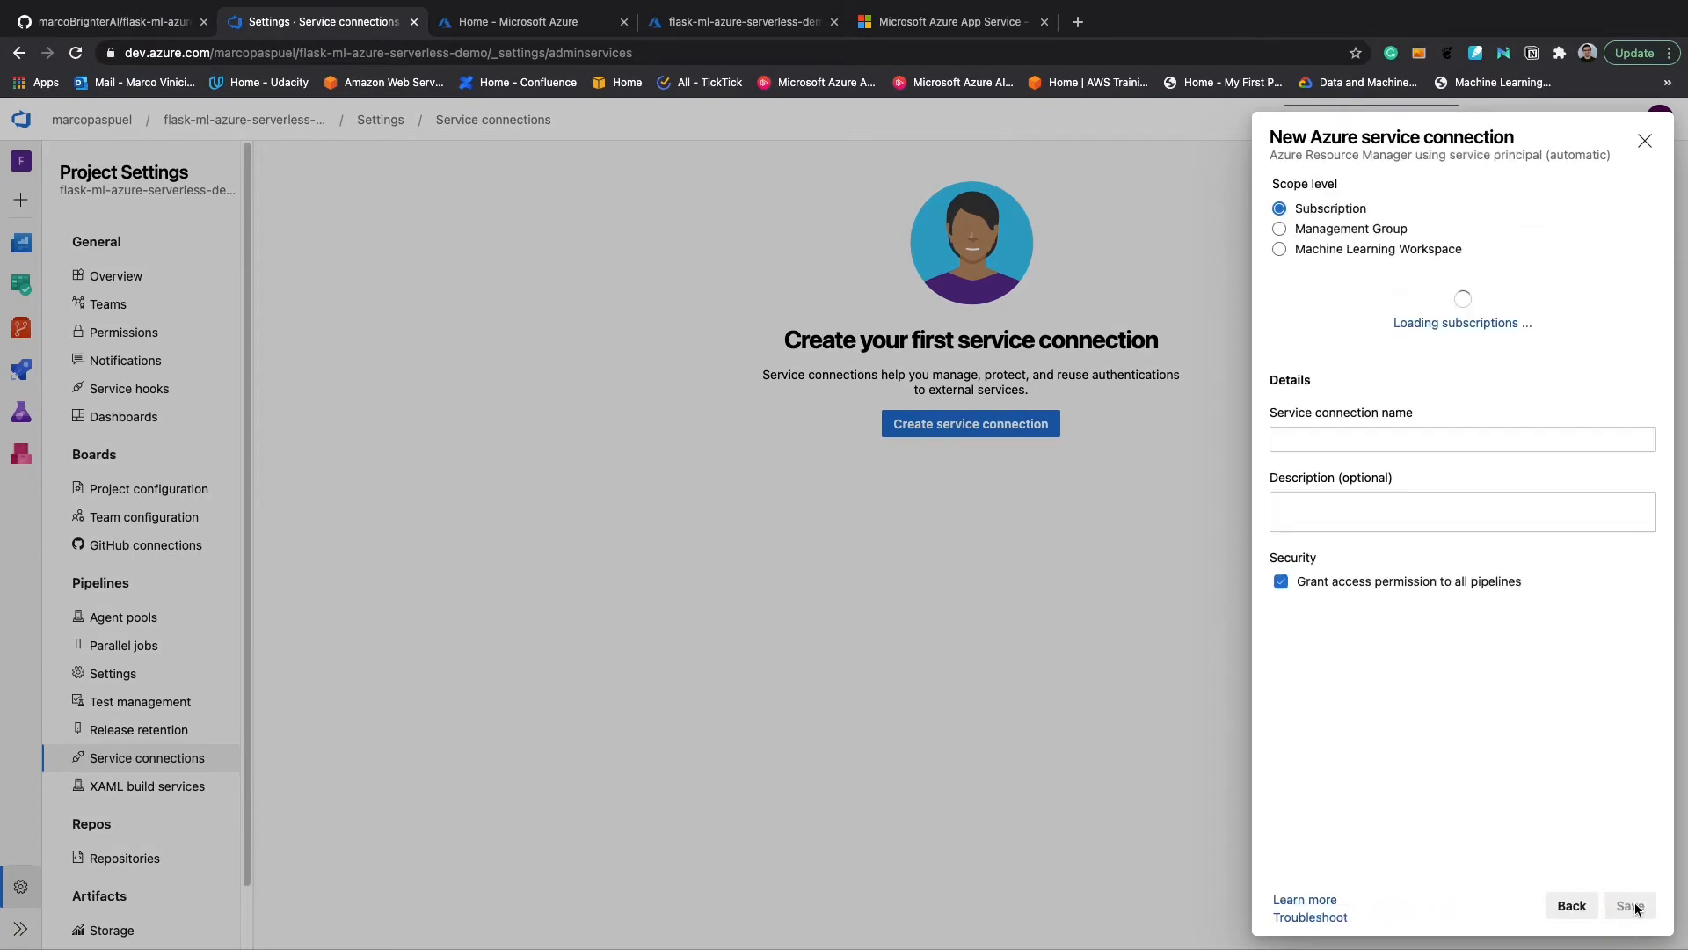
# Save the service connection for cicd-azure-demo-rg as "Flask ML App Service Demo" with the description "Flask ML App Service Demo with Azure Pipelines"
pyautogui.click(1369, 368)
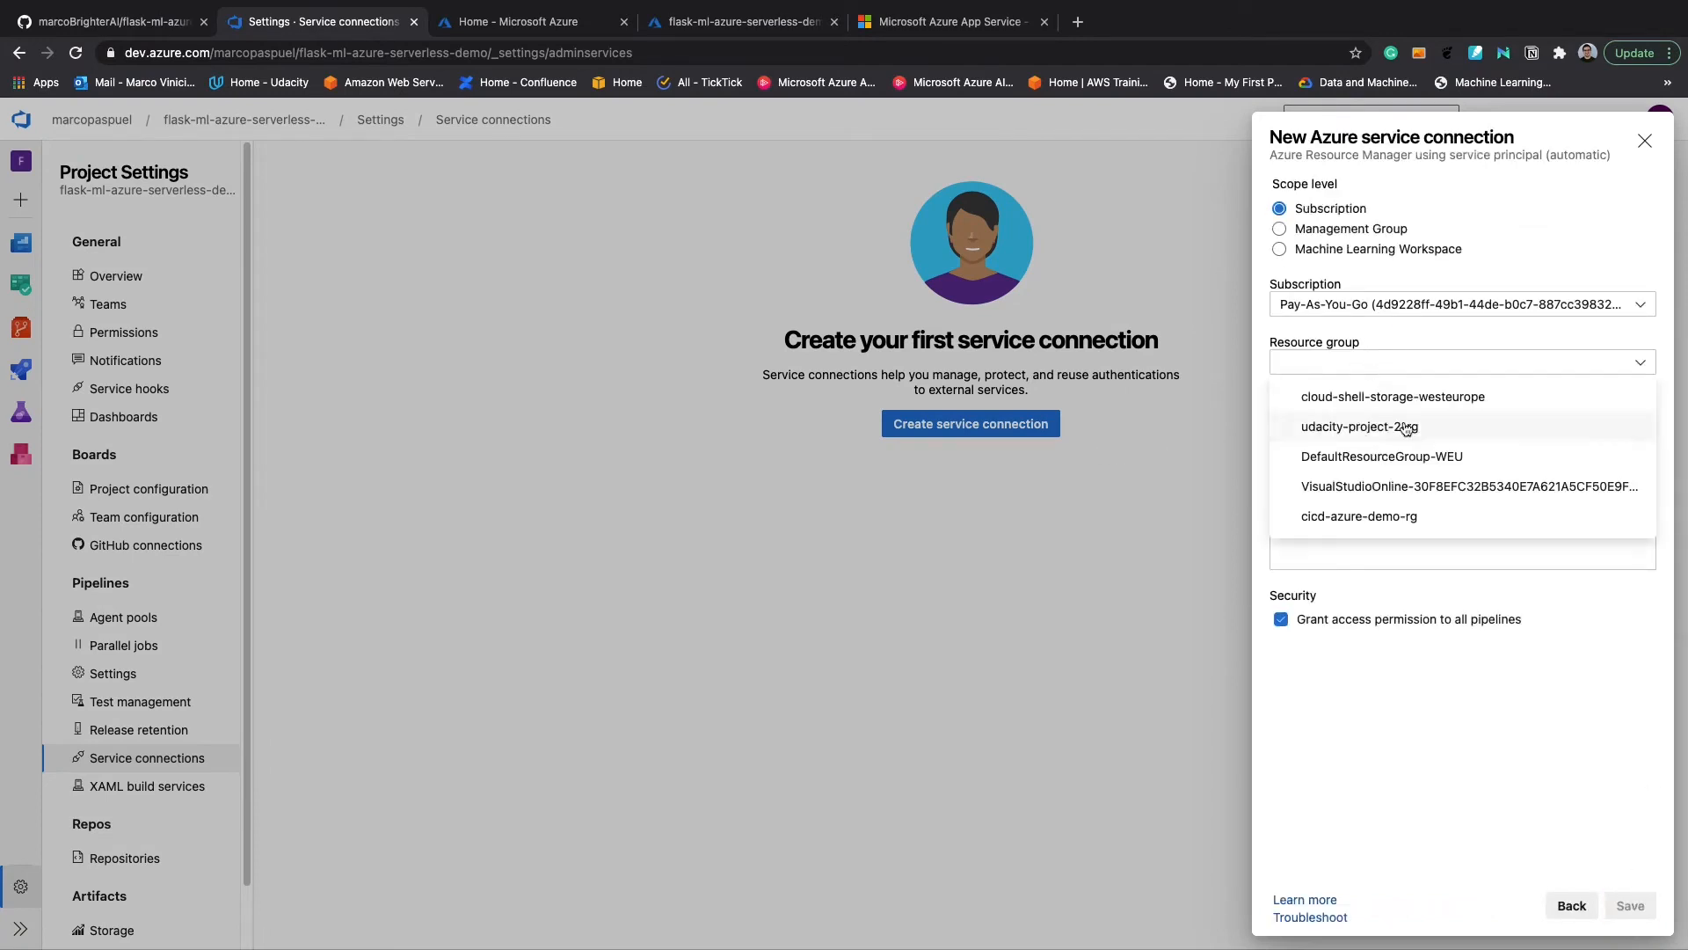
pyautogui.click(1365, 521)
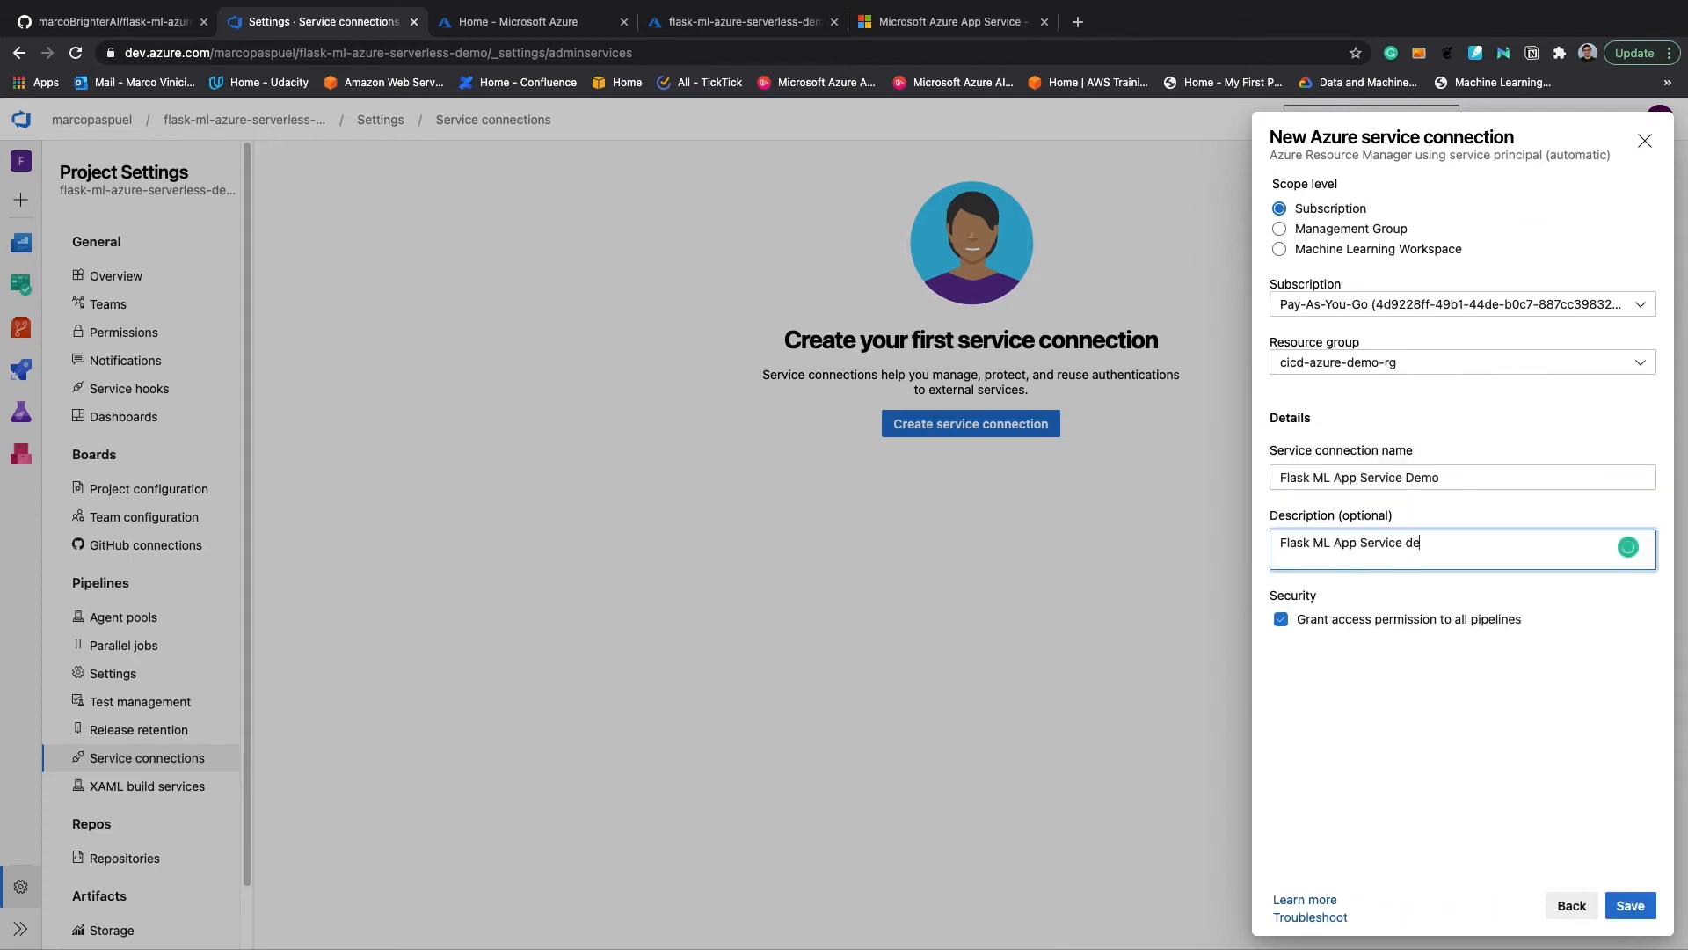
pyautogui.press('BackSpace')
pyautogui.press('BackSpace')
pyautogui.write('Demo with Azure Pipelines')
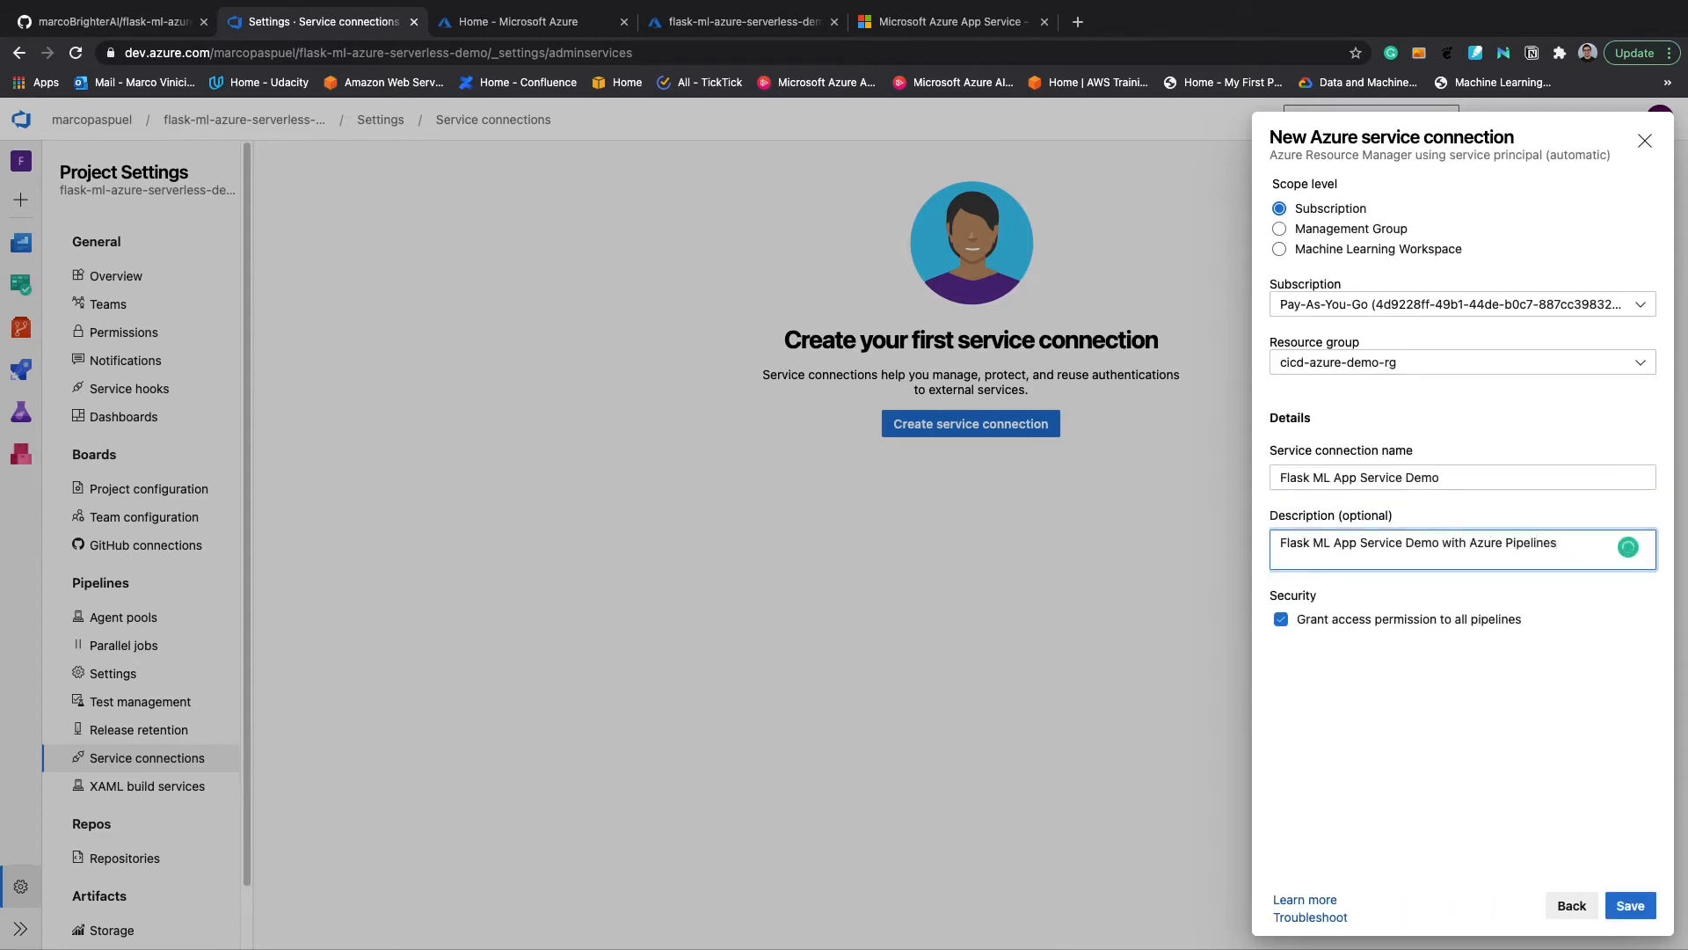
pyautogui.click(1632, 906)
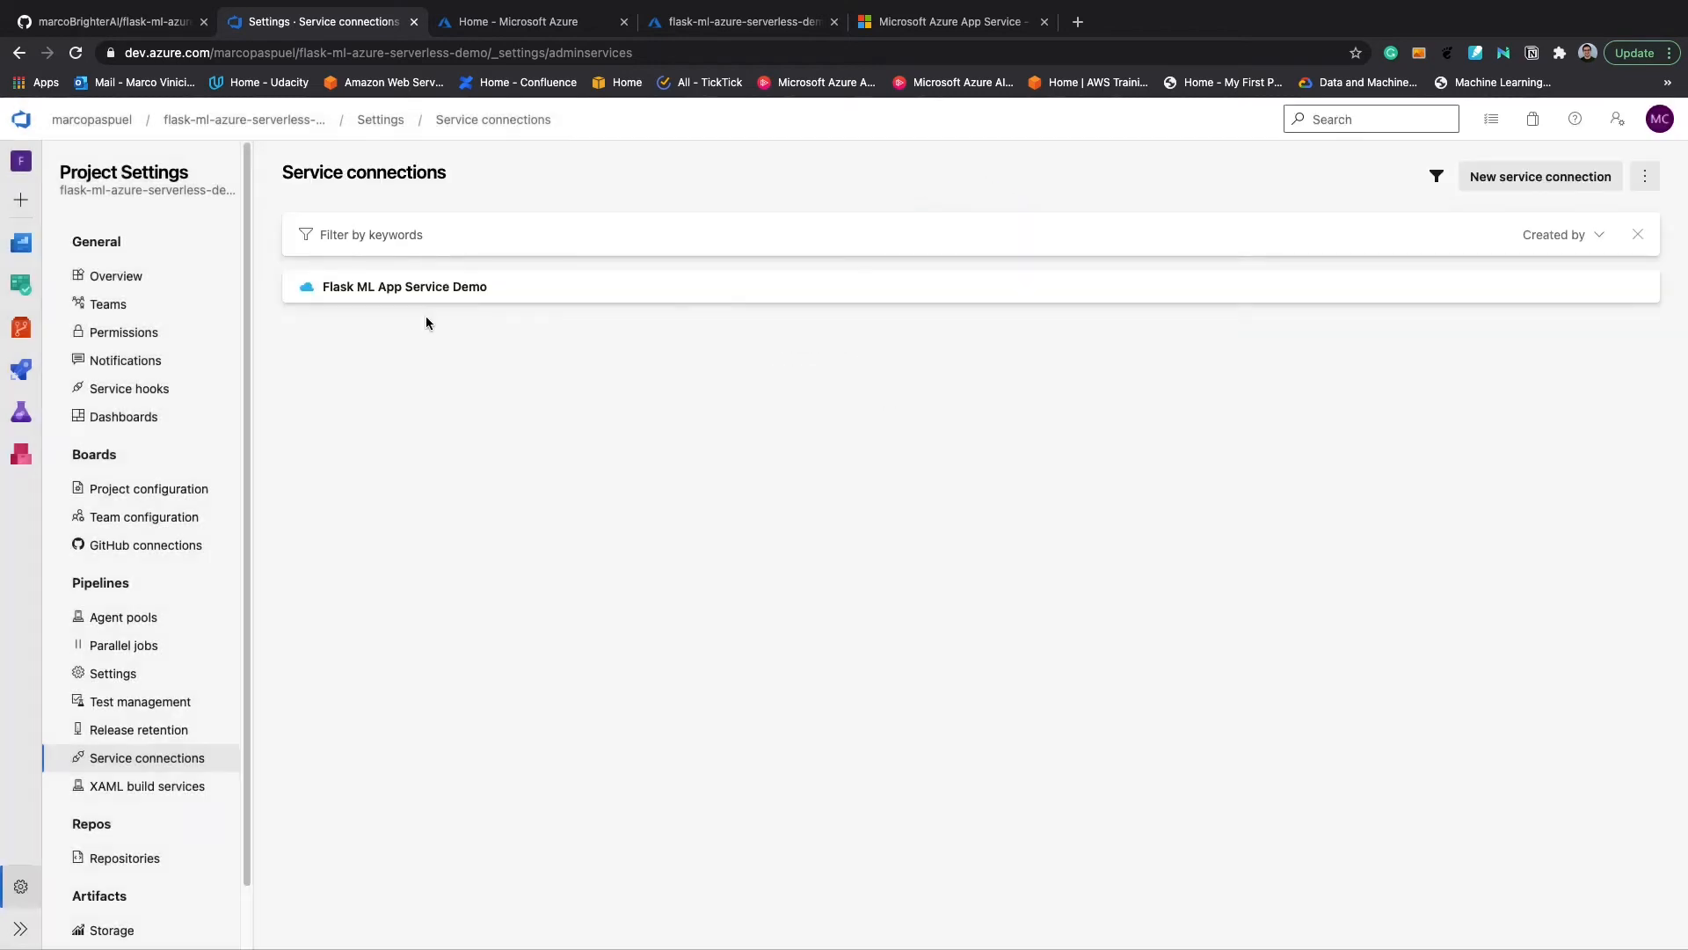
# Start a new pipeline with GitHub as the code source and select the flask-ml-azure-serverless-demo repository
pyautogui.click(31, 373)
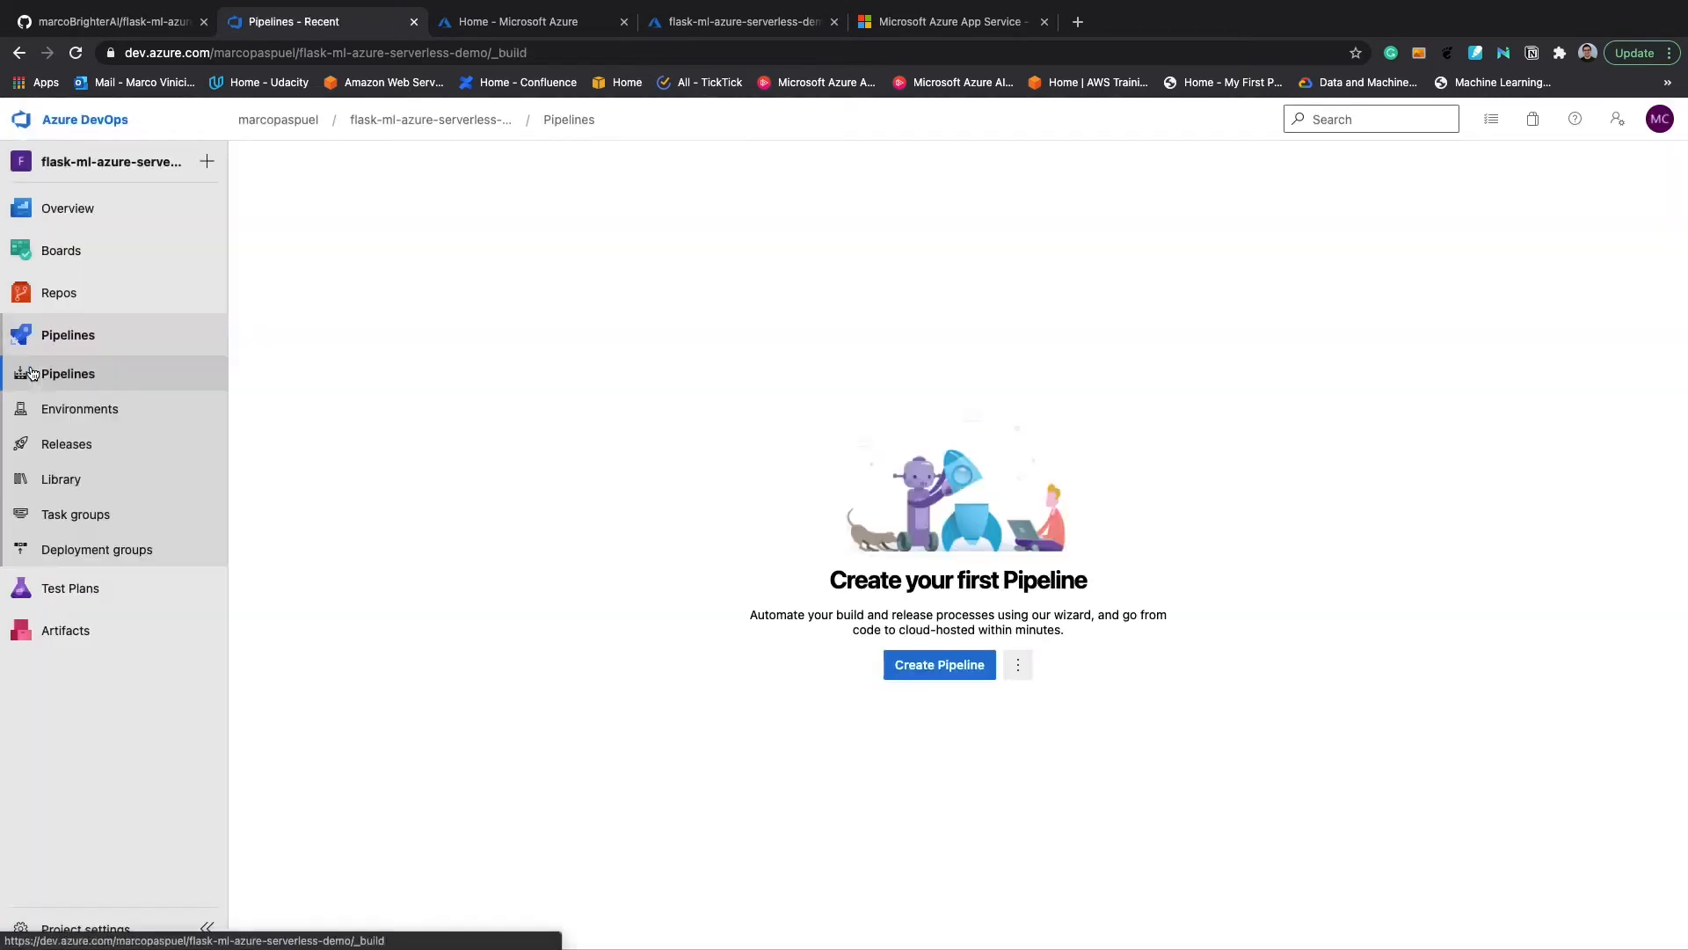
pyautogui.click(915, 661)
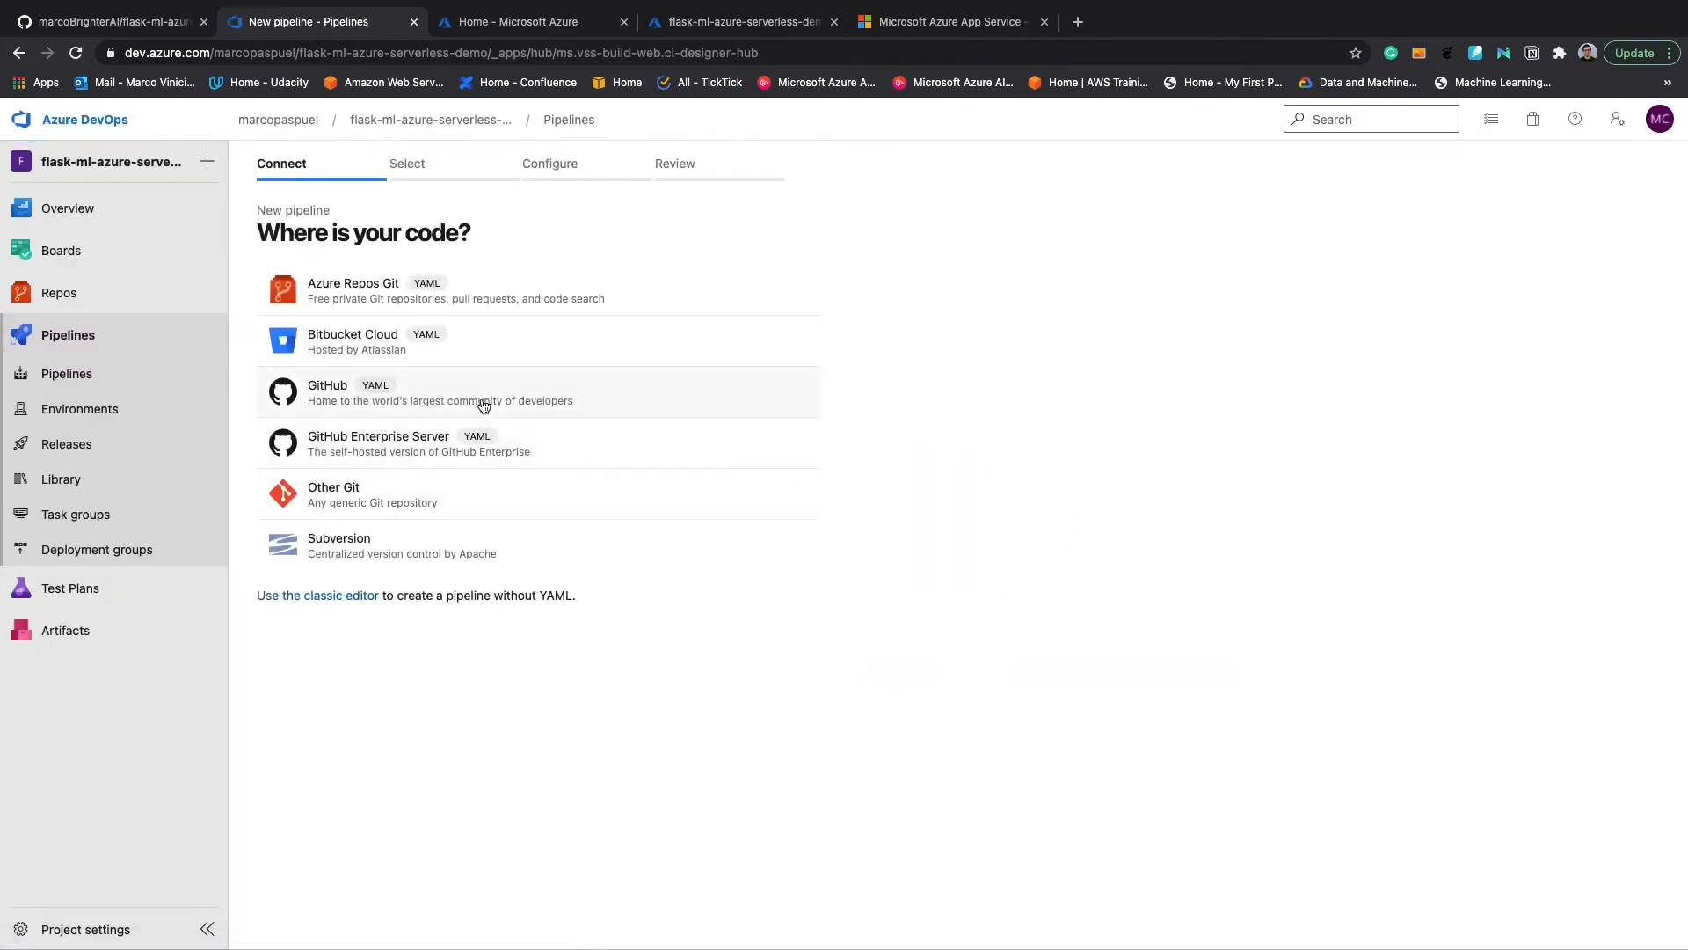
pyautogui.click(483, 403)
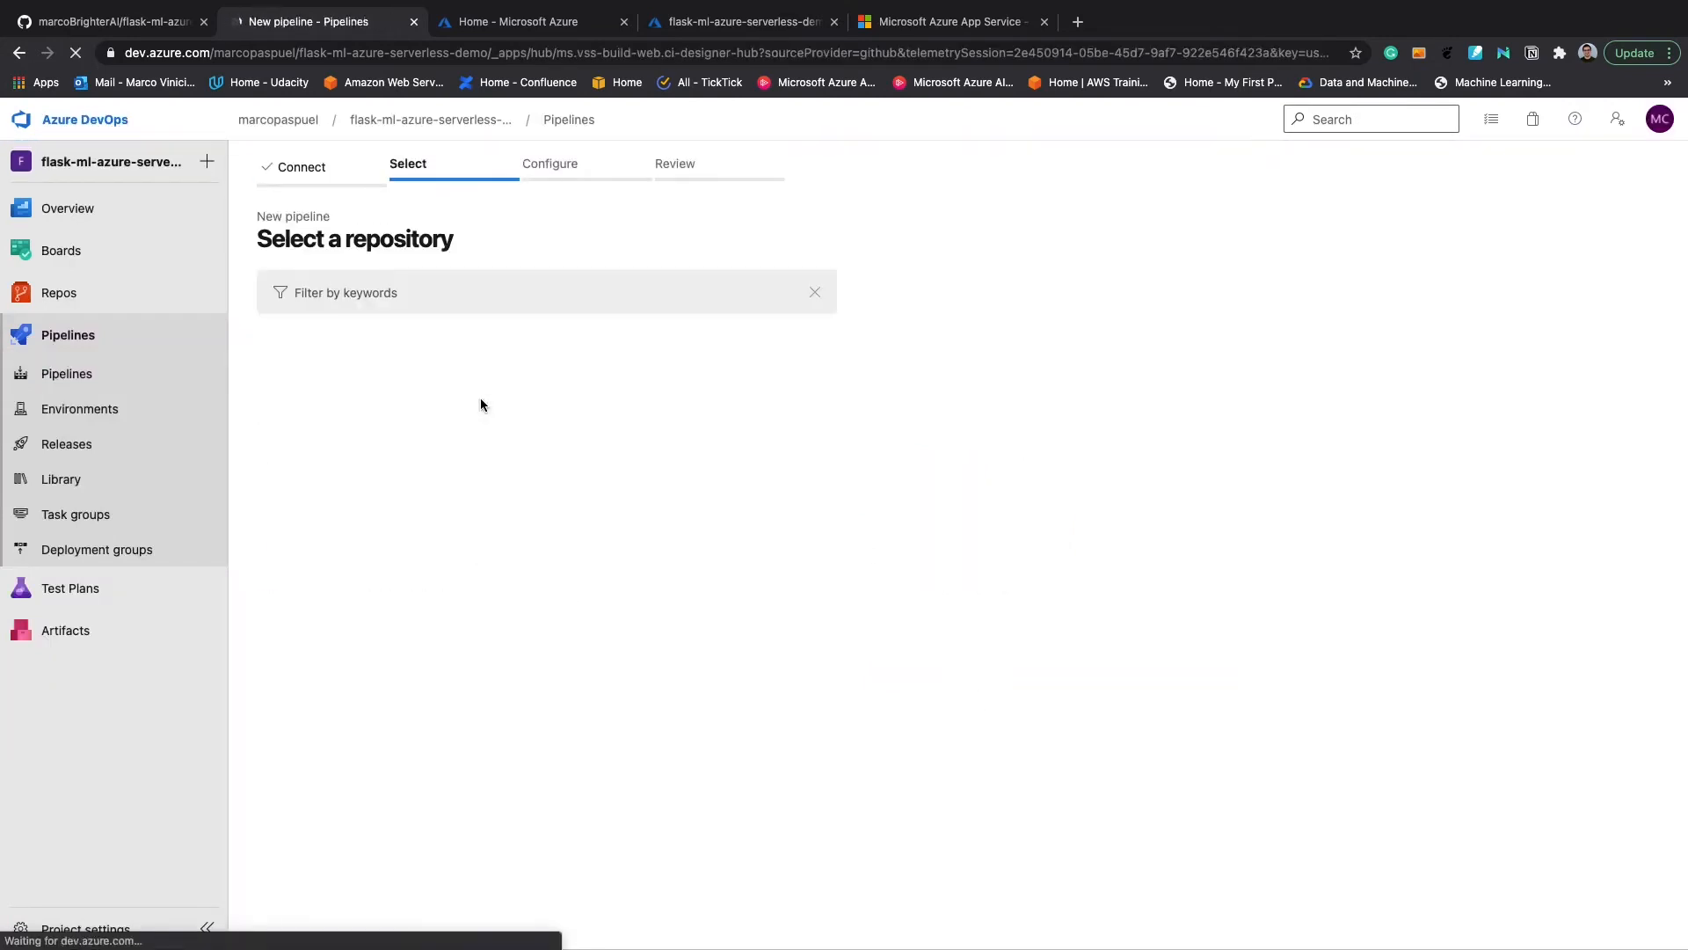
pyautogui.click(537, 339)
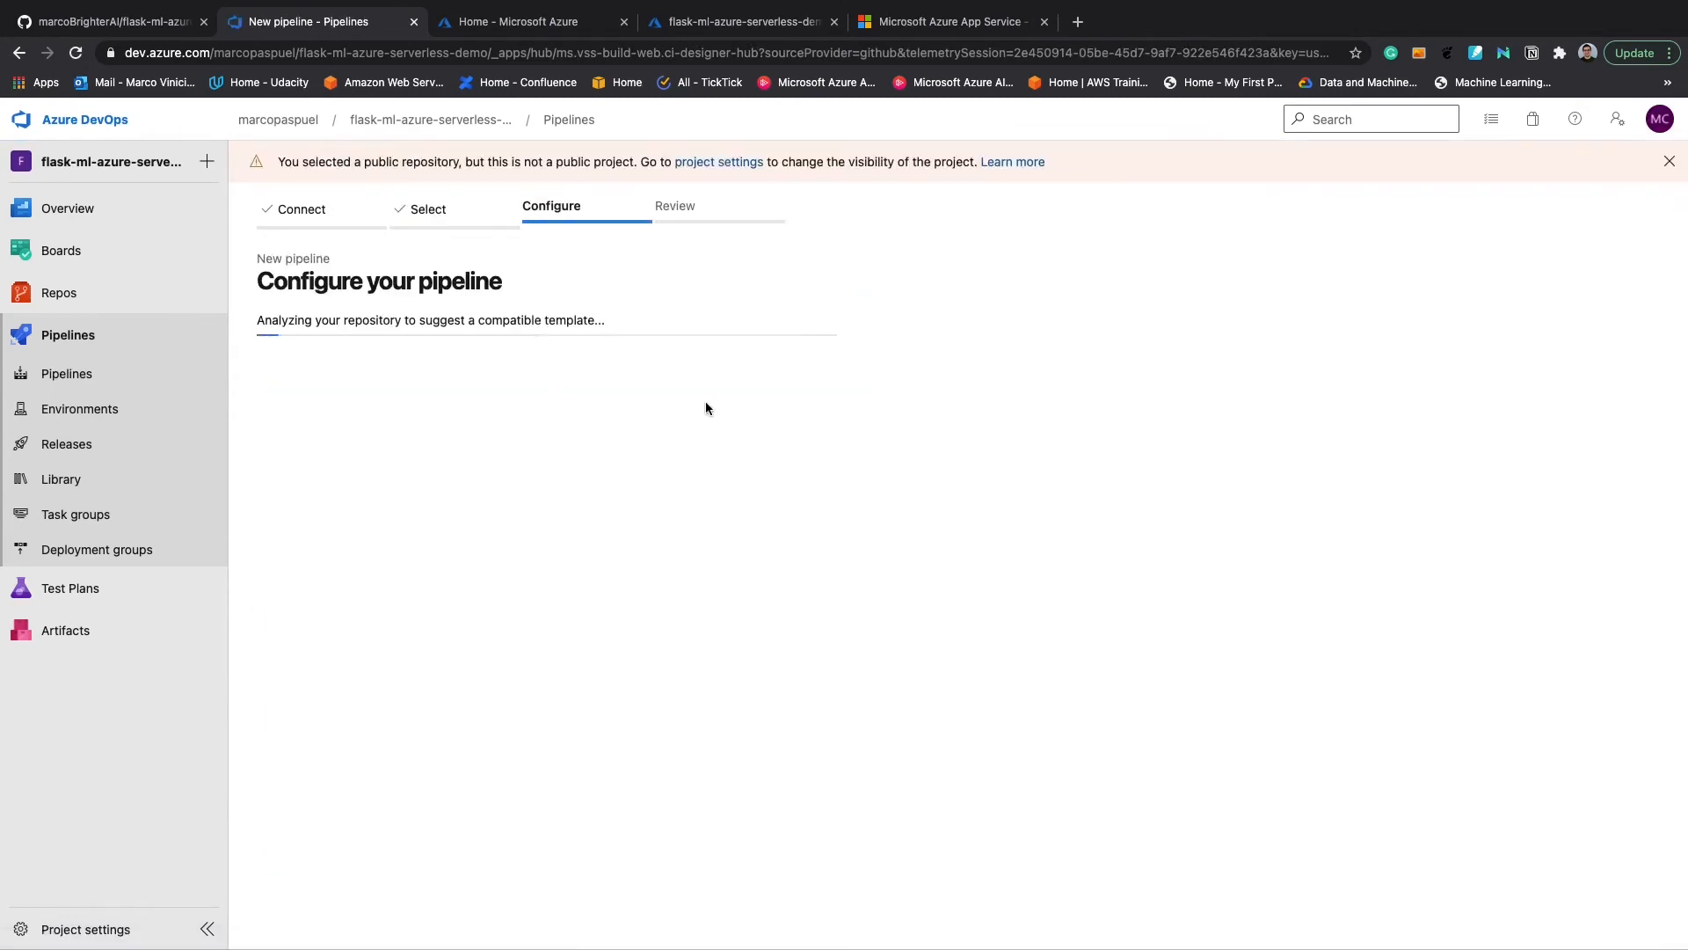
# Configure the pipeline as Python to Linux Web App on Azure, with the Pay-As-You-Go subscription and the flask-ml-azure-serverless-demo web app, and validate it
pyautogui.click(549, 387)
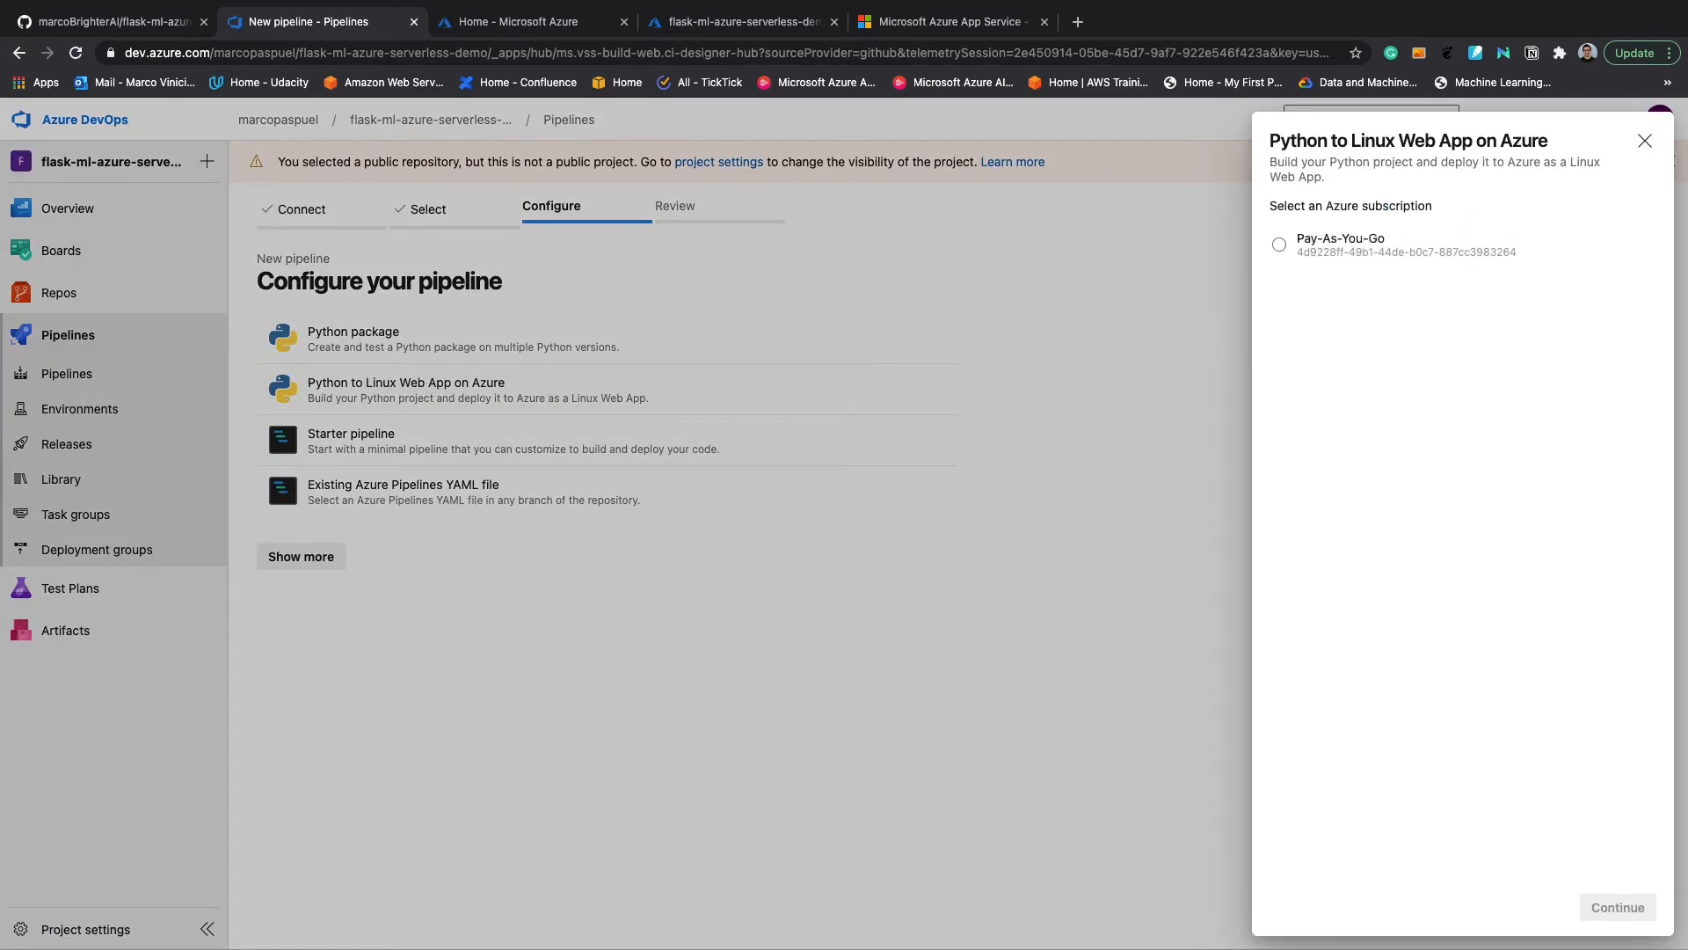
pyautogui.click(1348, 233)
pyautogui.click(1618, 907)
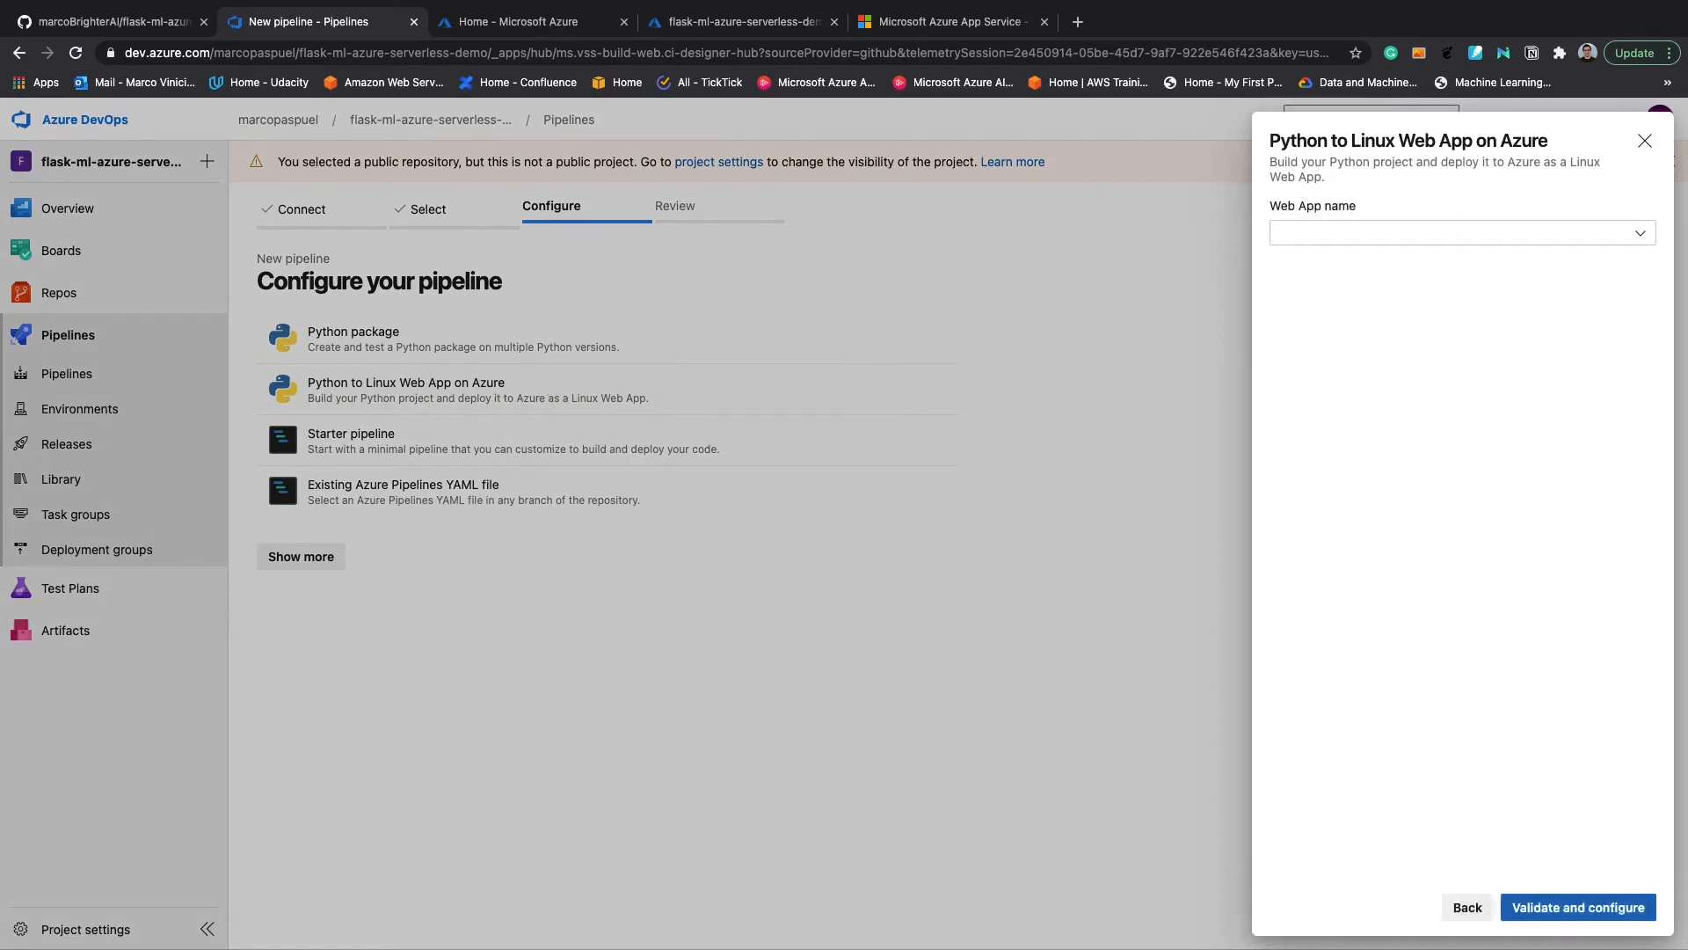
pyautogui.click(1416, 239)
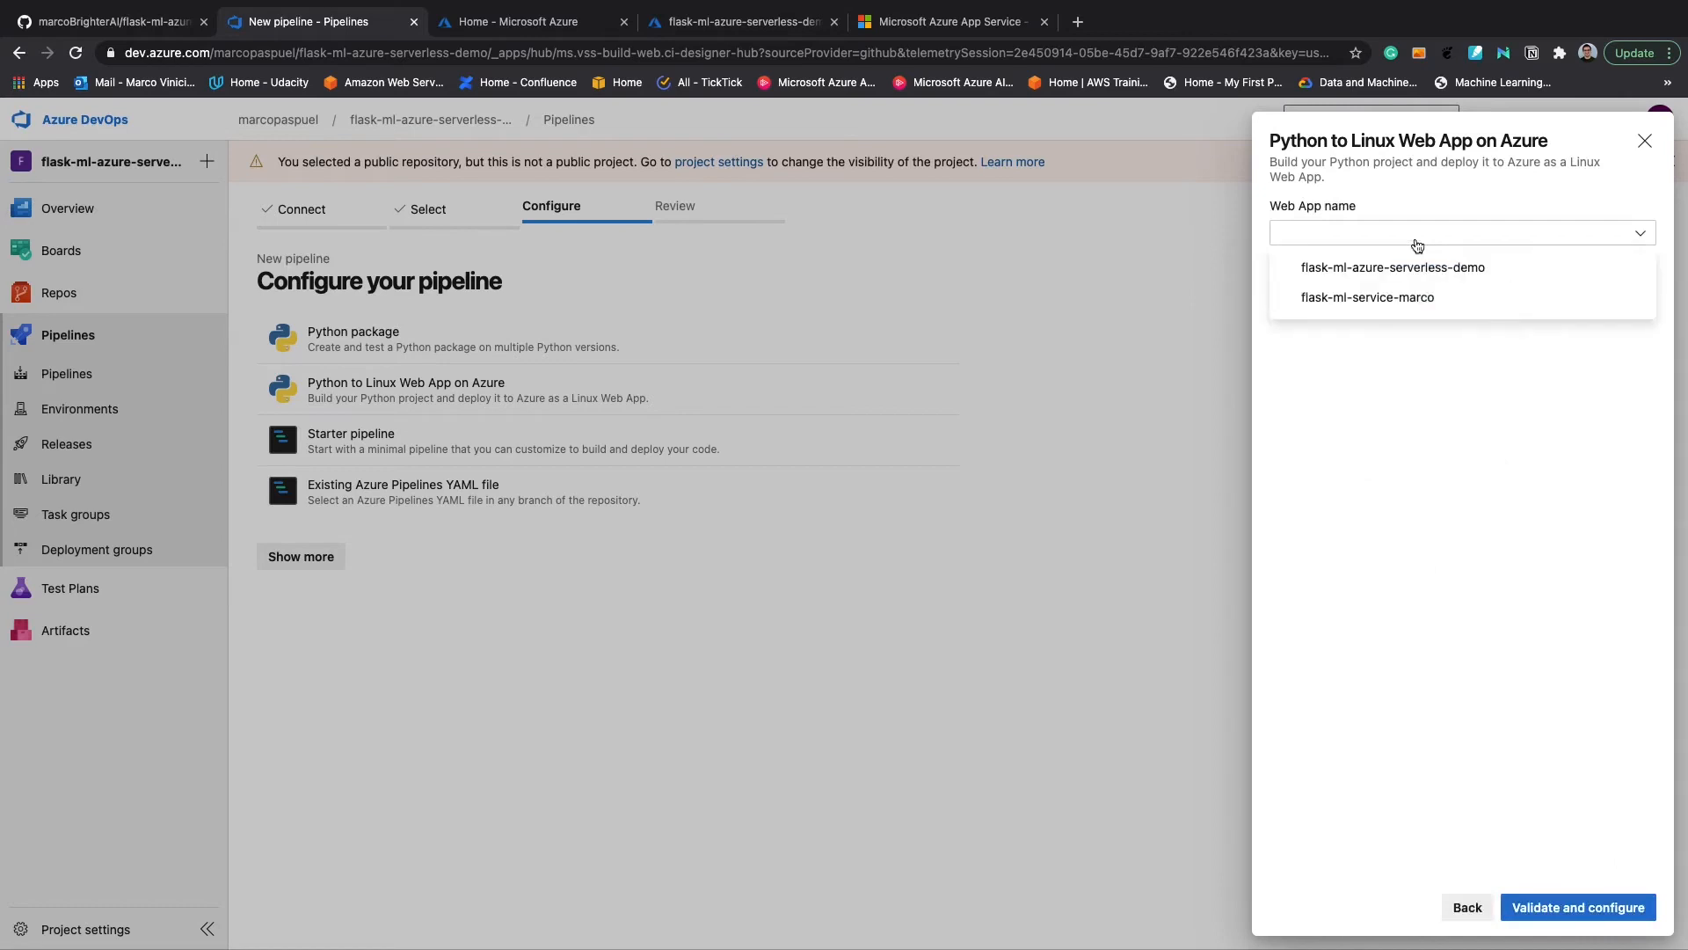
pyautogui.click(1434, 267)
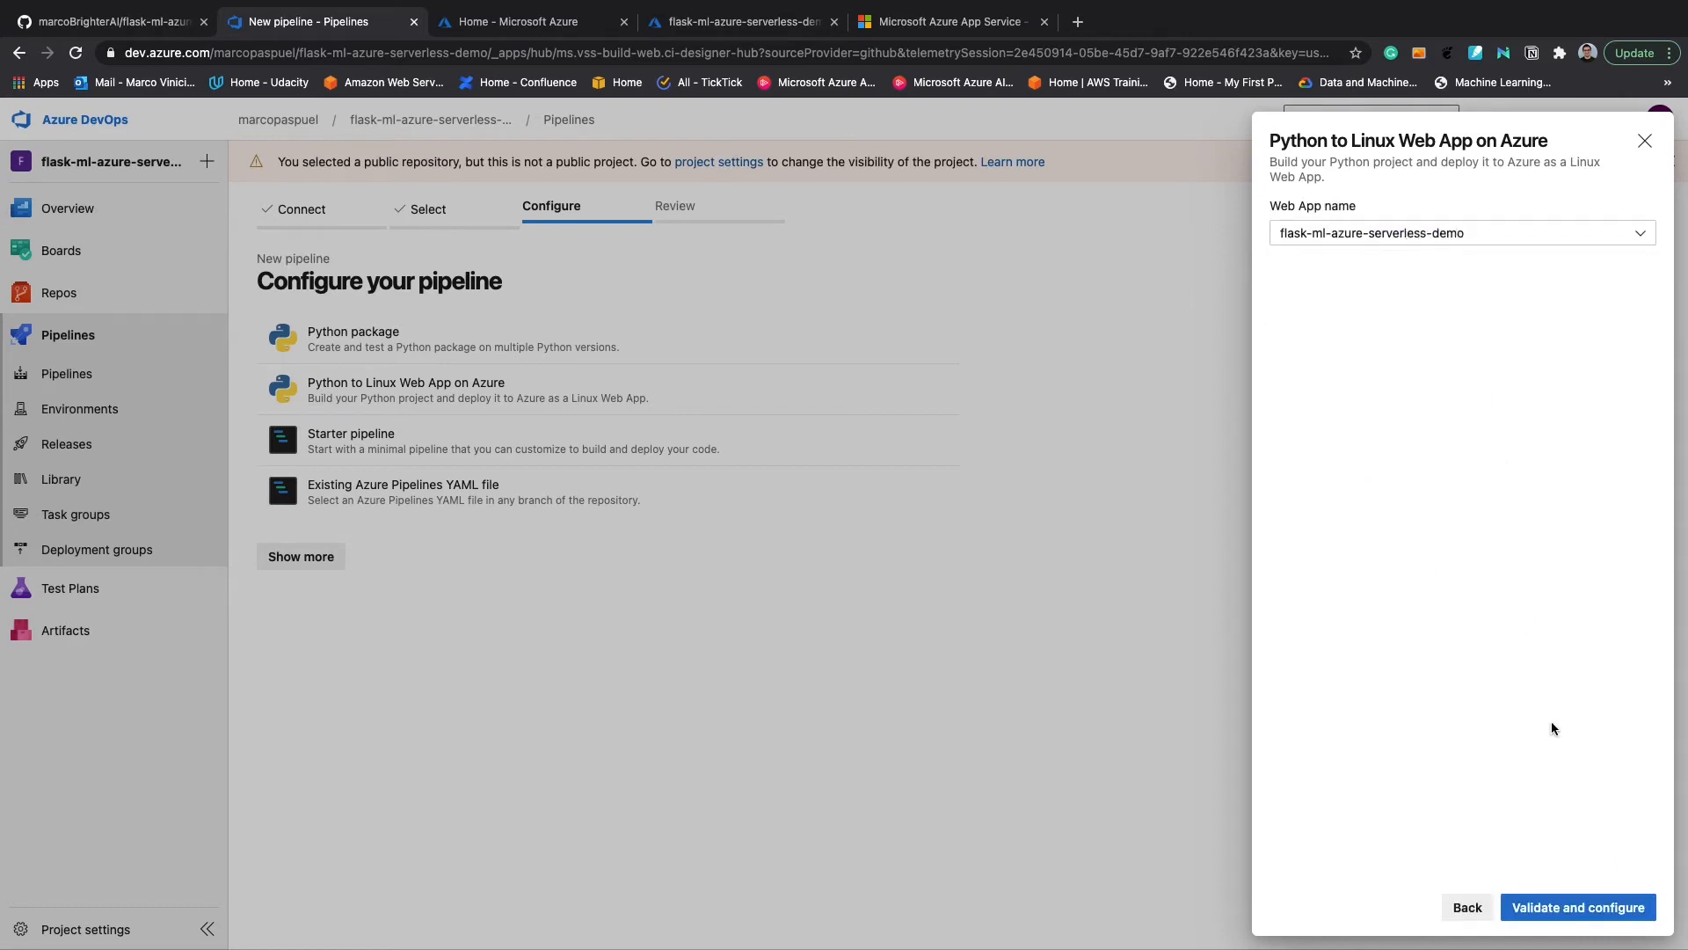
pyautogui.click(1579, 907)
# In azure-pipelines.yml, insert a "Run lint tests" script after "Install requirements" that activates antenv and runs make install and make lint
pyautogui.click(523, 624)
pyautogui.press('Return')
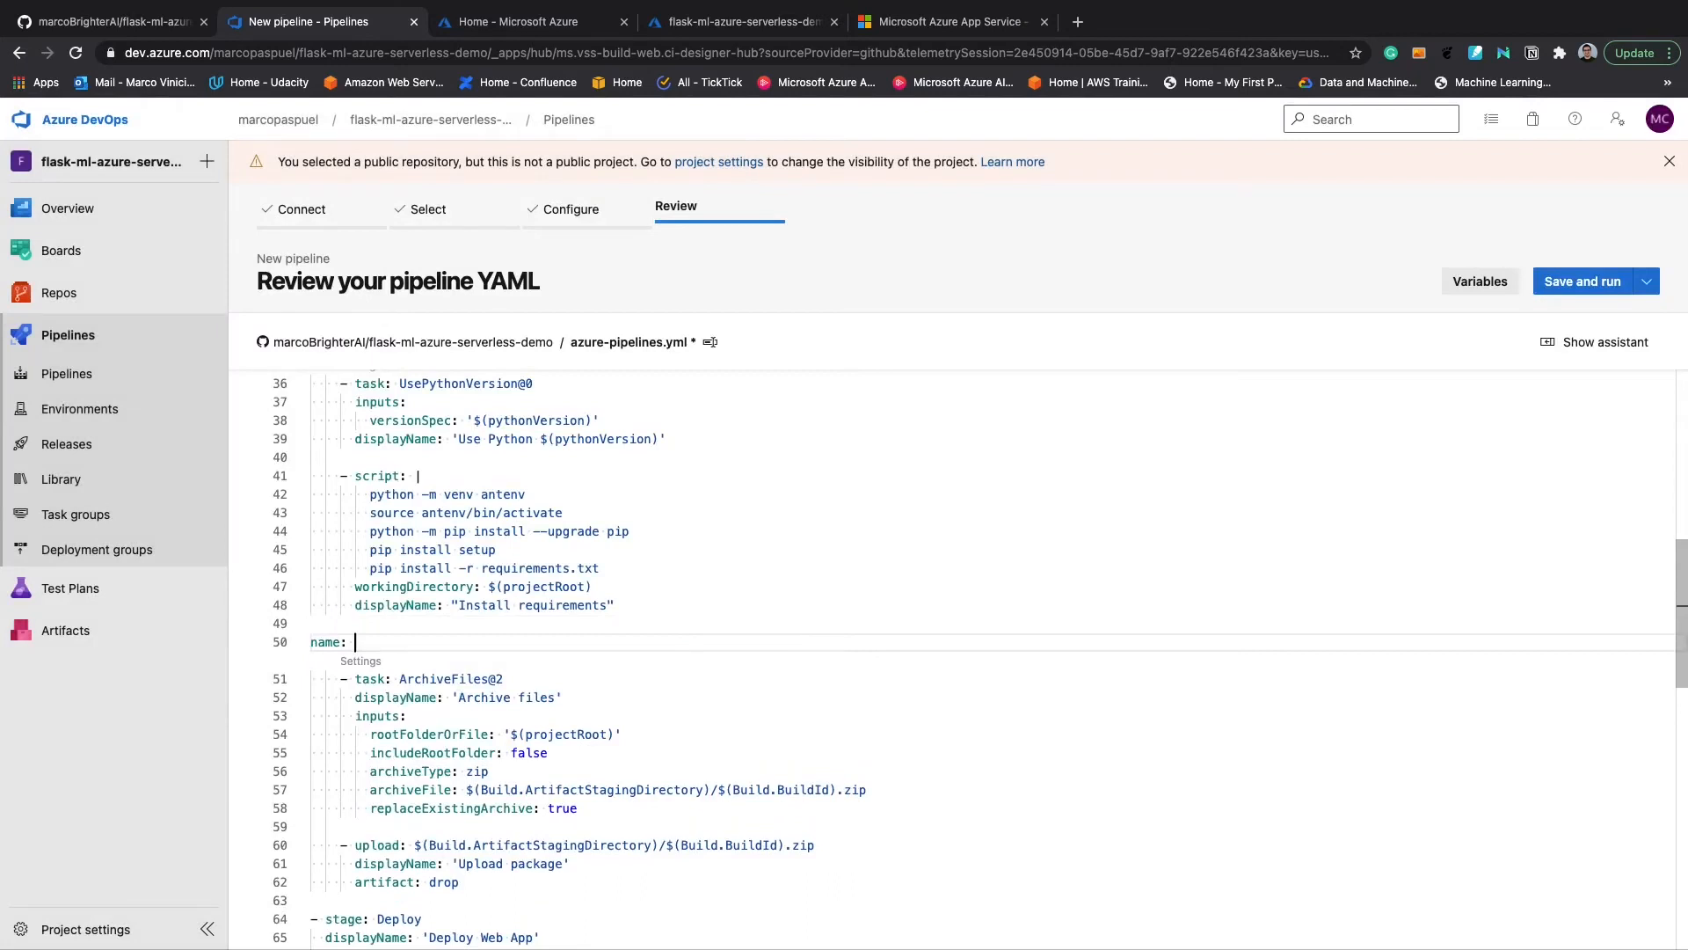
pyautogui.write('na')
pyautogui.press('BackSpace')
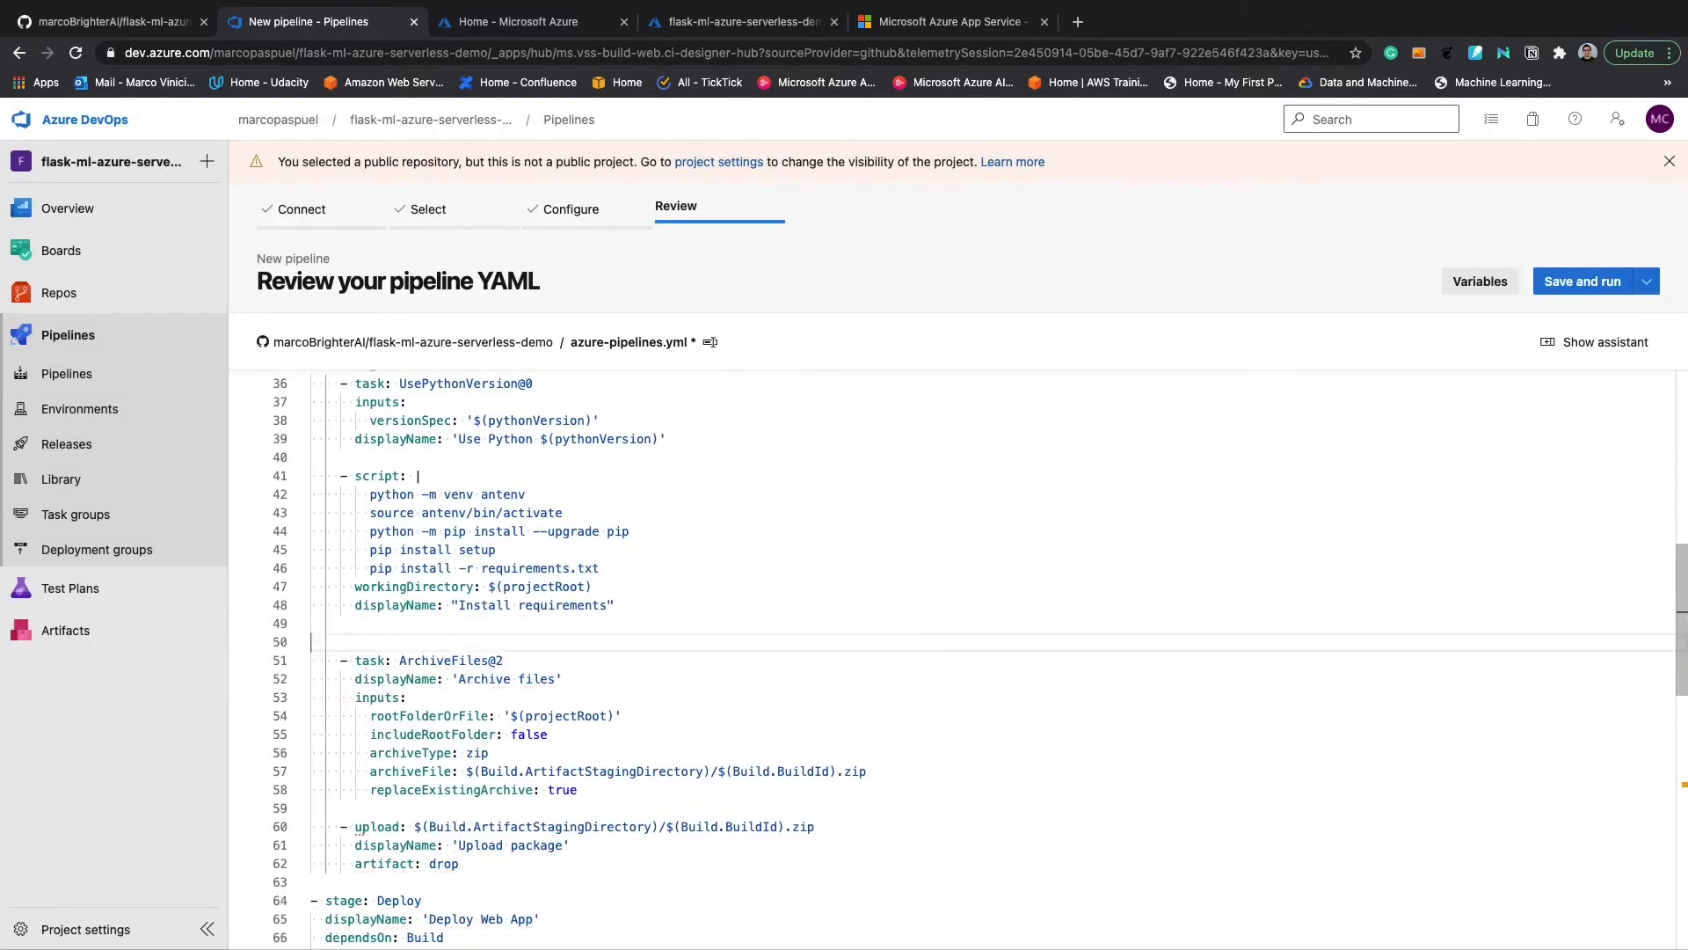
pyautogui.press('super+v')
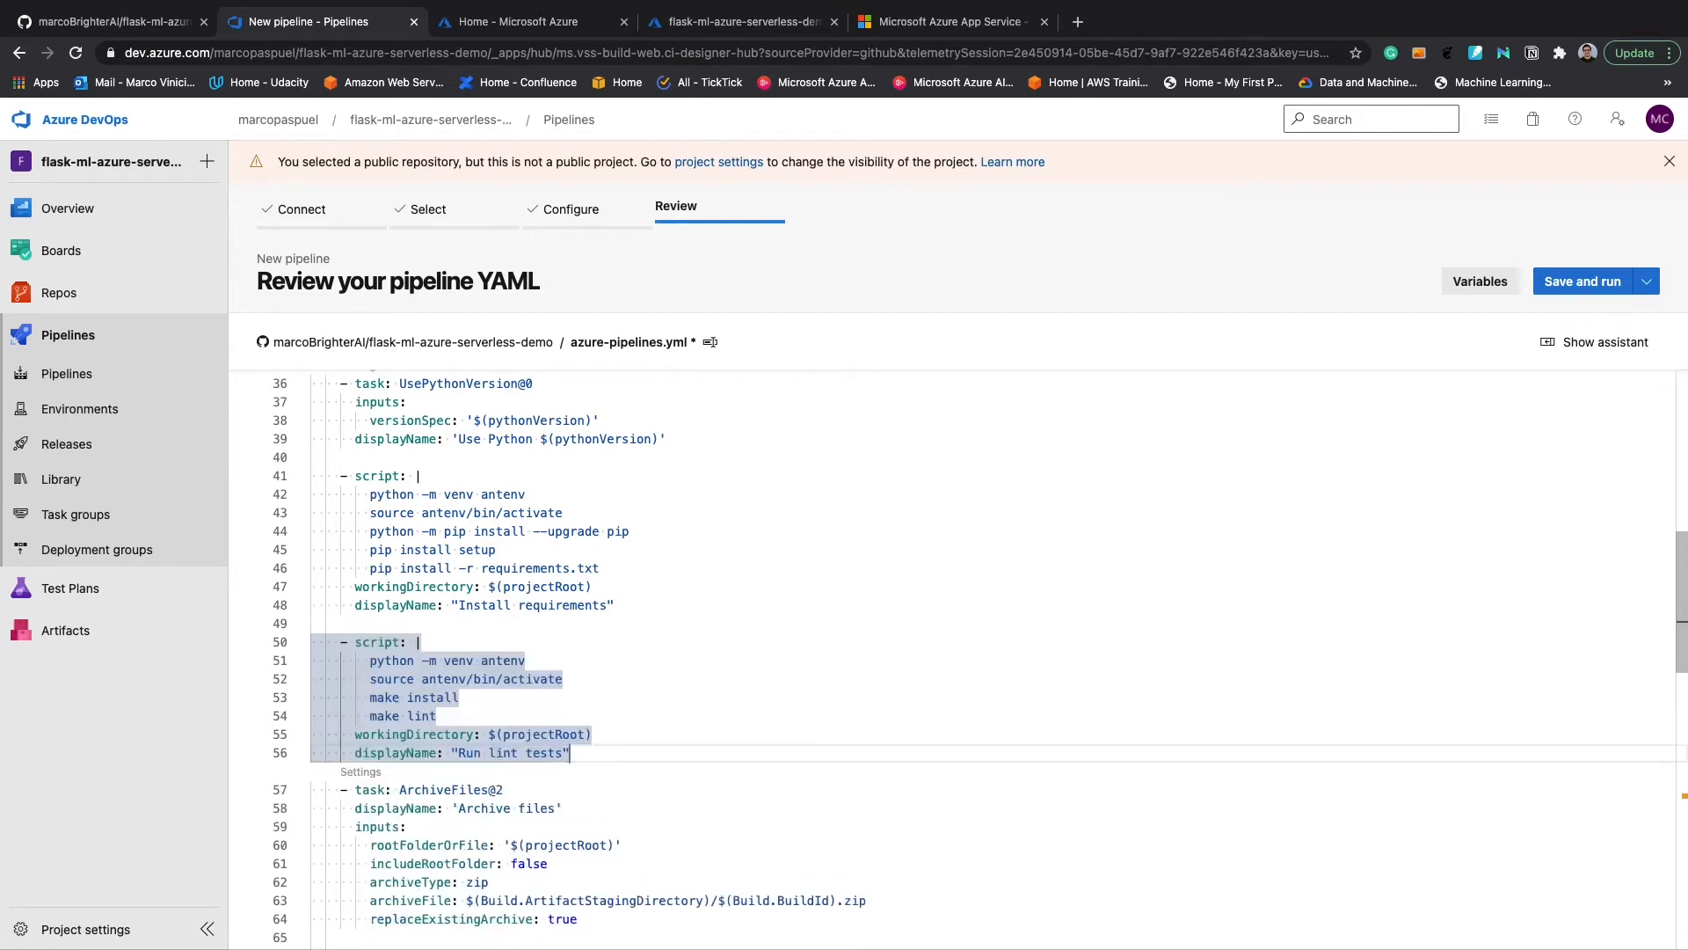
pyautogui.press('Return')
pyautogui.press('BackSpace')
pyautogui.press('BackSpace')
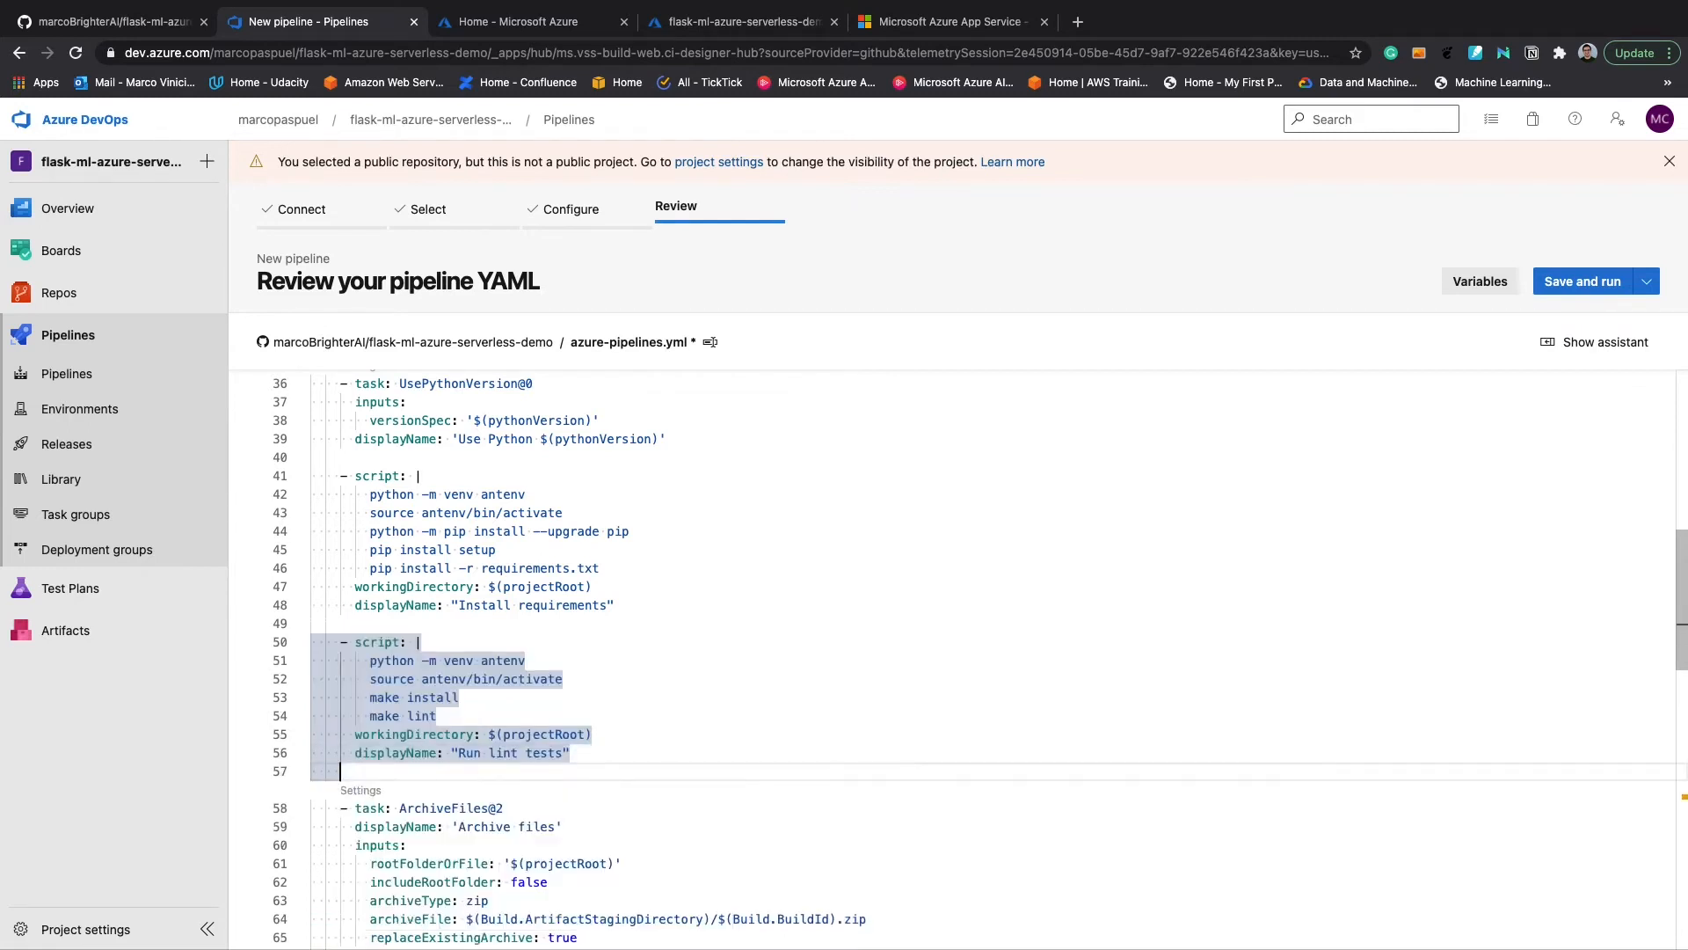
# Save and run the pipeline, committing azure-pipelines.yml directly to the main branch with the message "Set up CI with Azure Pipelines"
pyautogui.press('BackSpace')
pyautogui.click(365, 621)
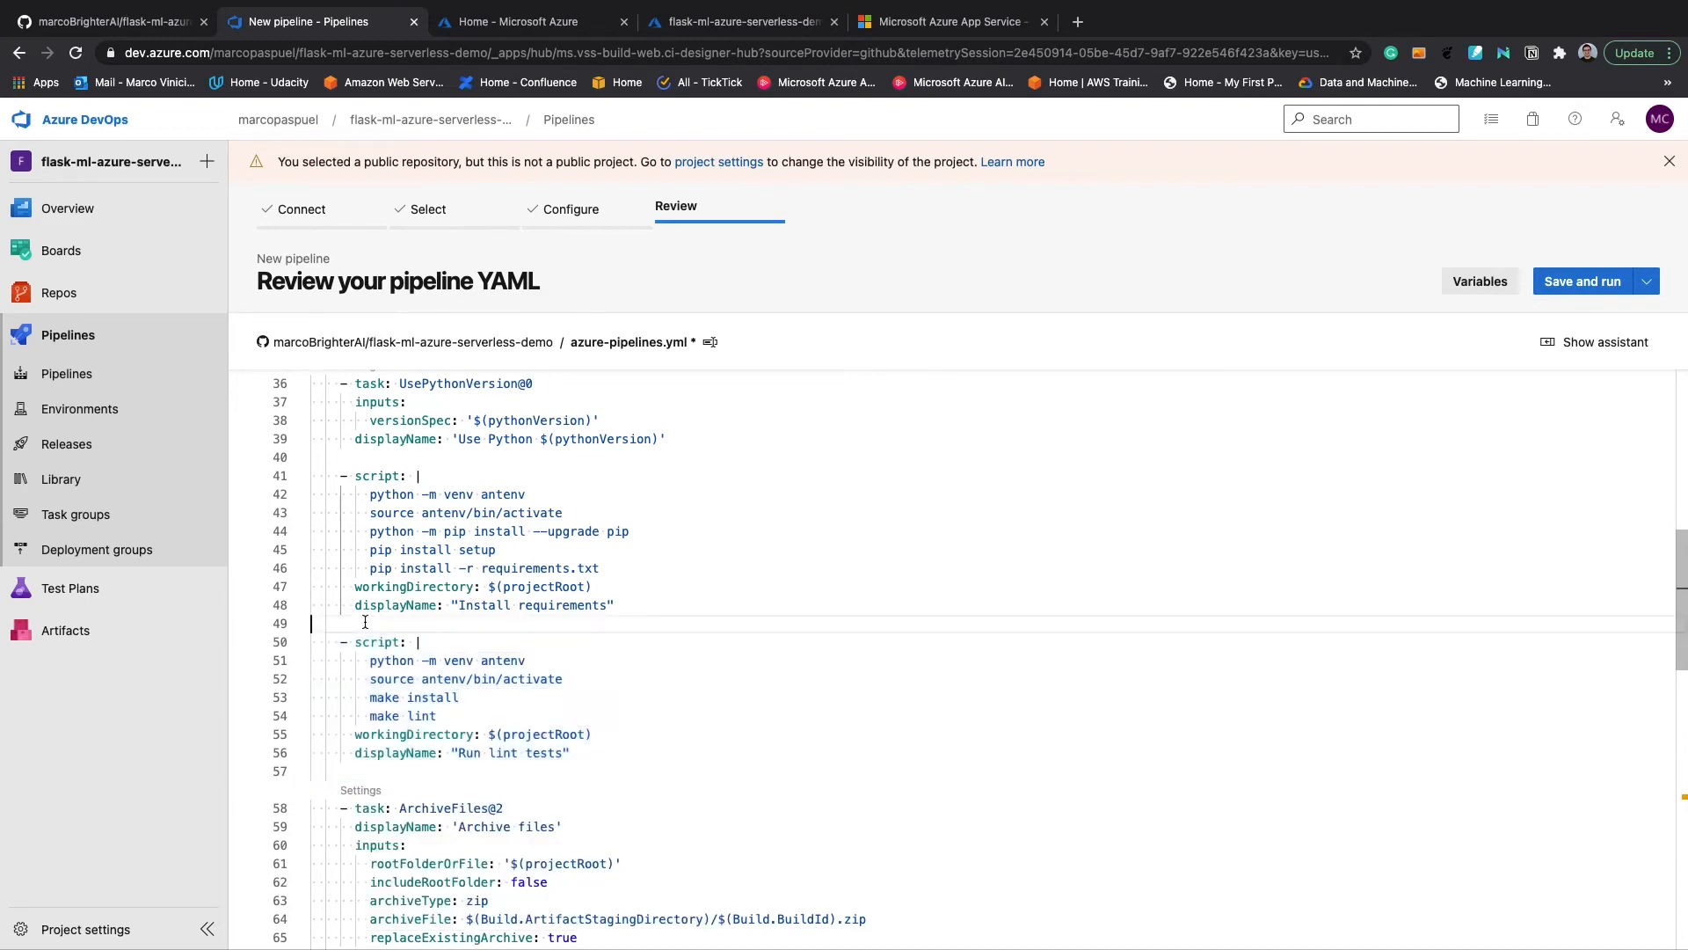
pyautogui.click(358, 770)
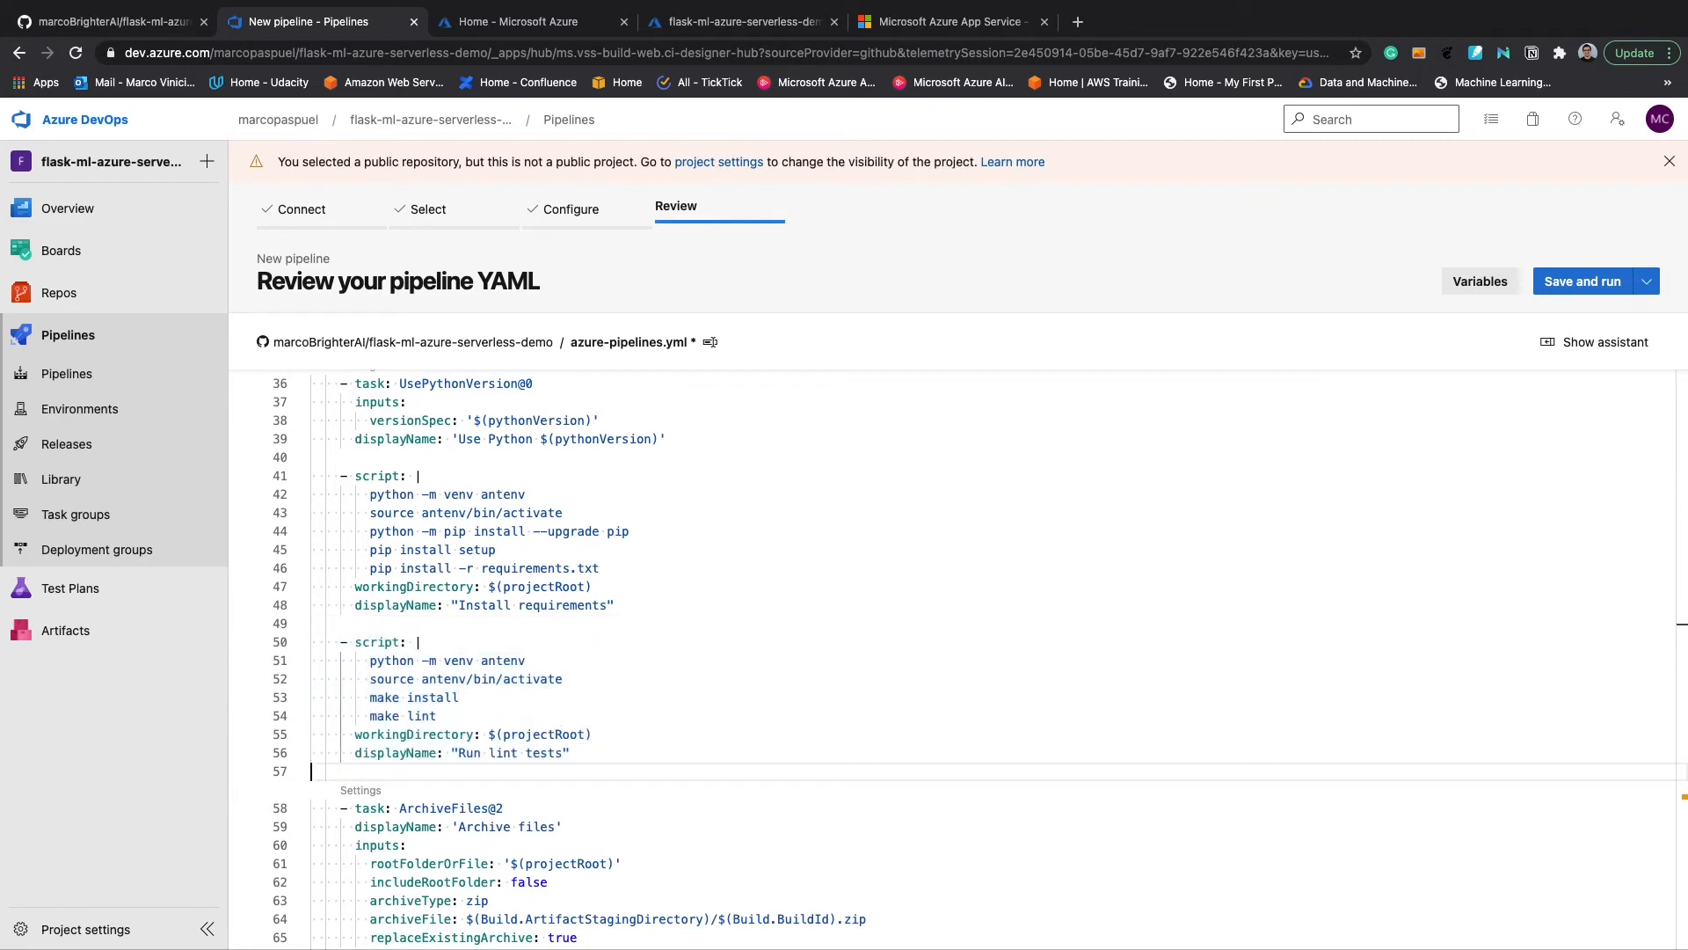
pyautogui.click(1574, 279)
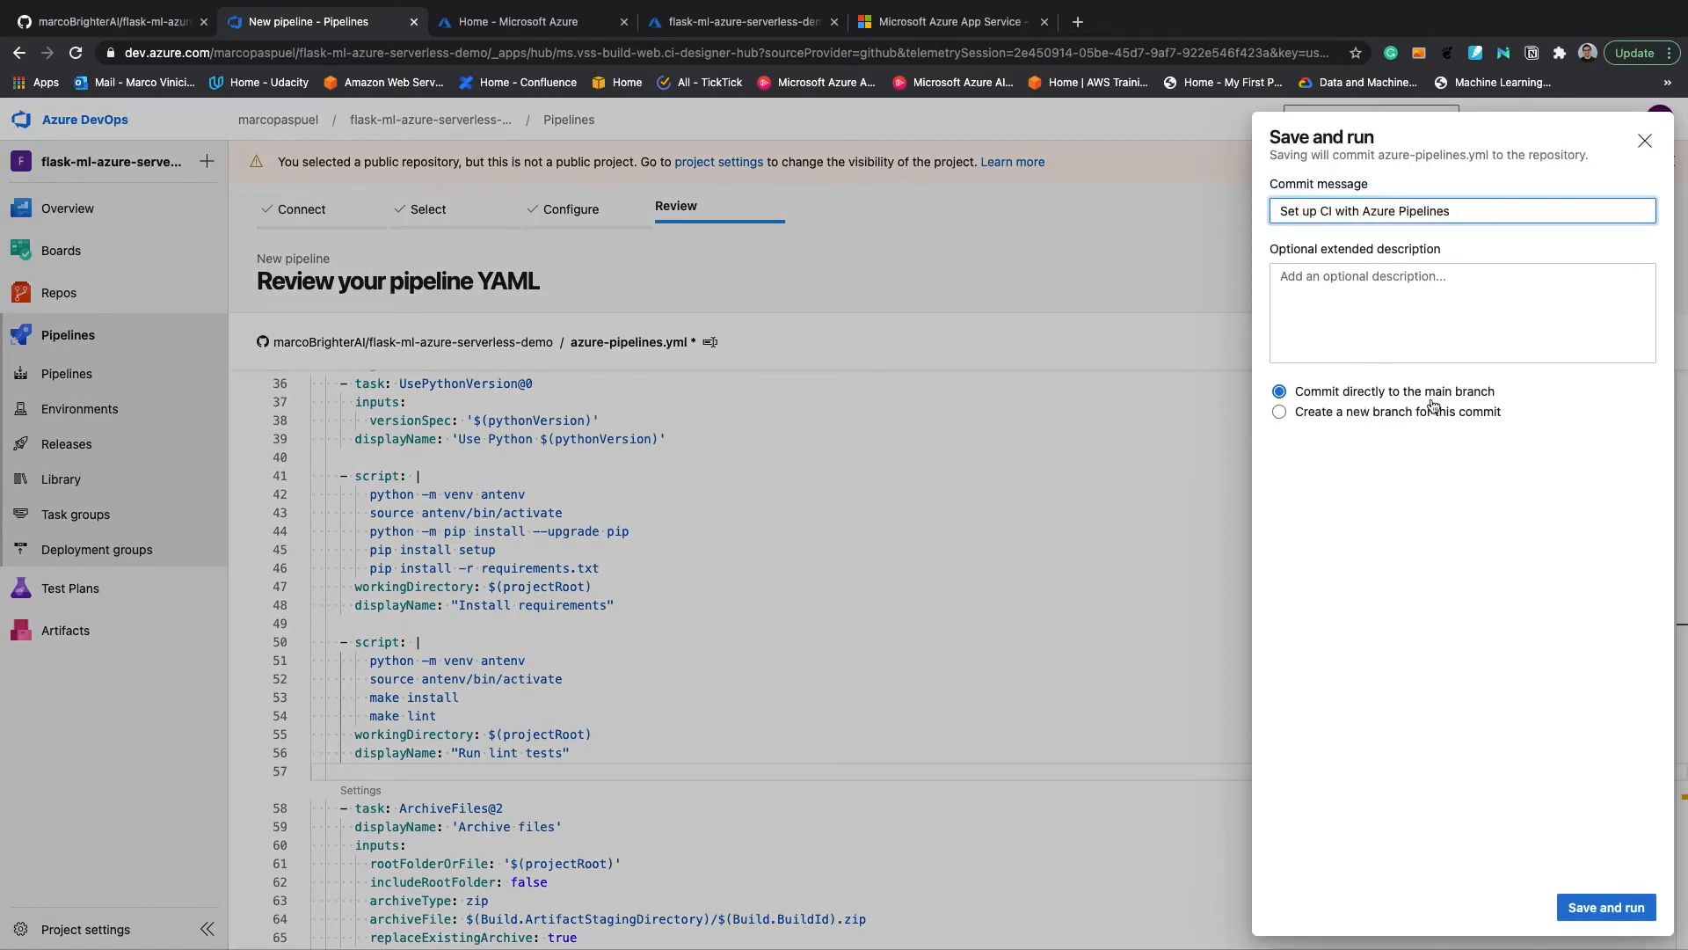
pyautogui.click(1602, 907)
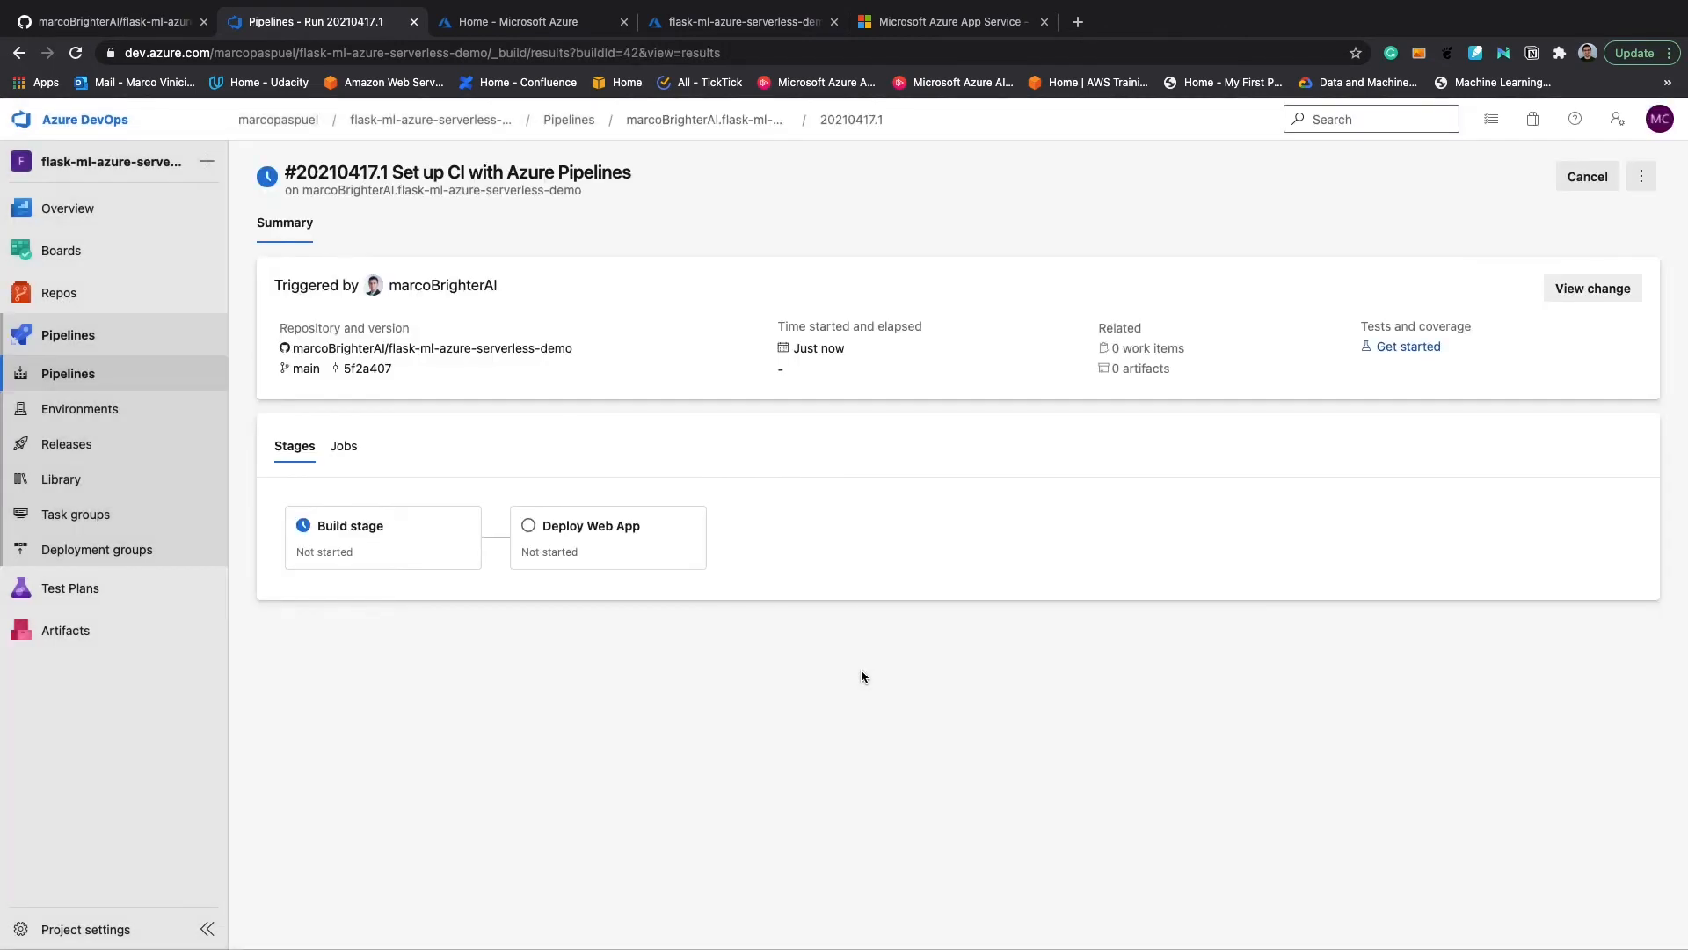
# Examine the build and deployment jobs of the new run and reload the flask-ml-azure-serverless-demo web app's home page
pyautogui.click(387, 545)
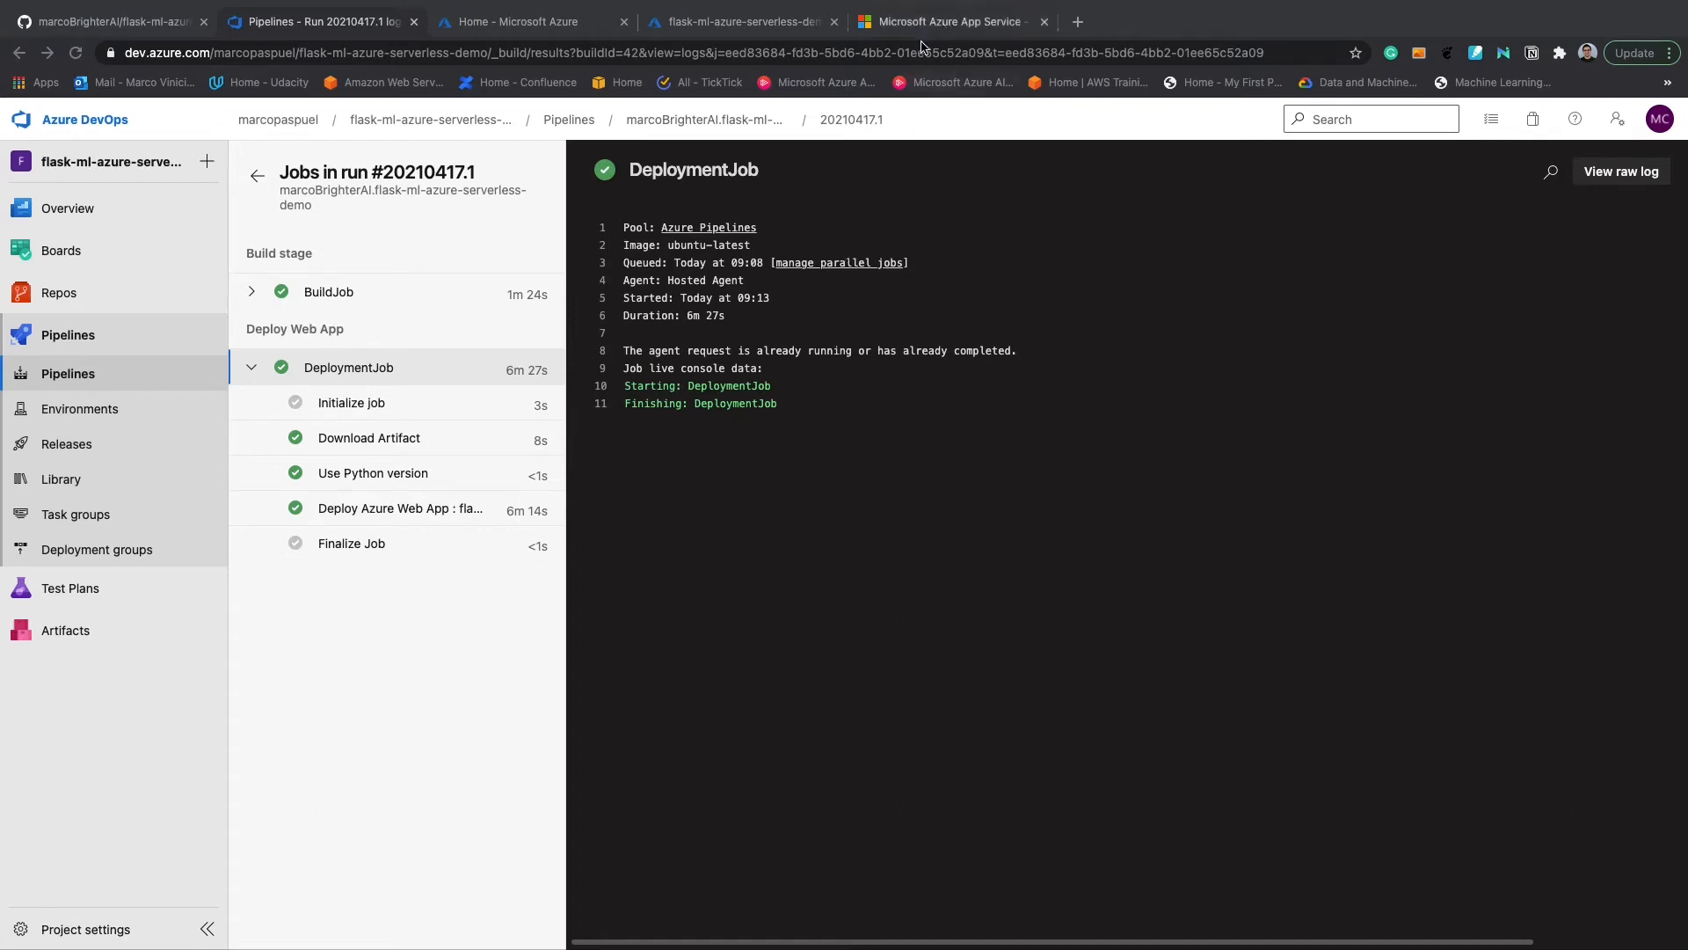
pyautogui.click(952, 33)
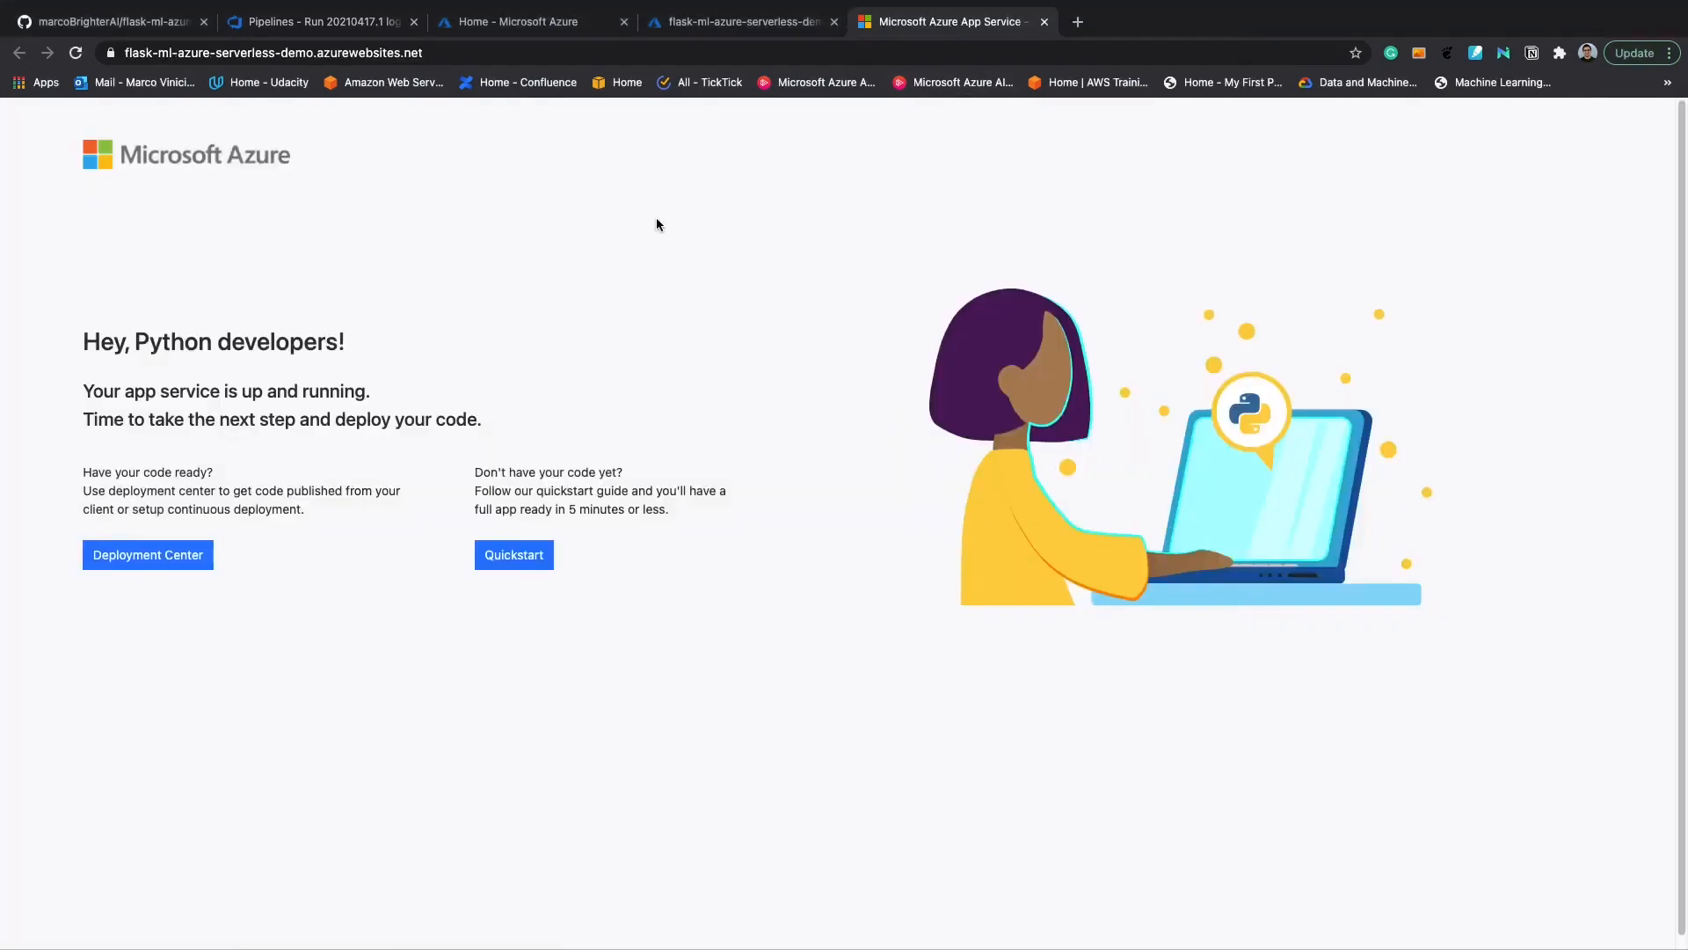
pyautogui.click(76, 54)
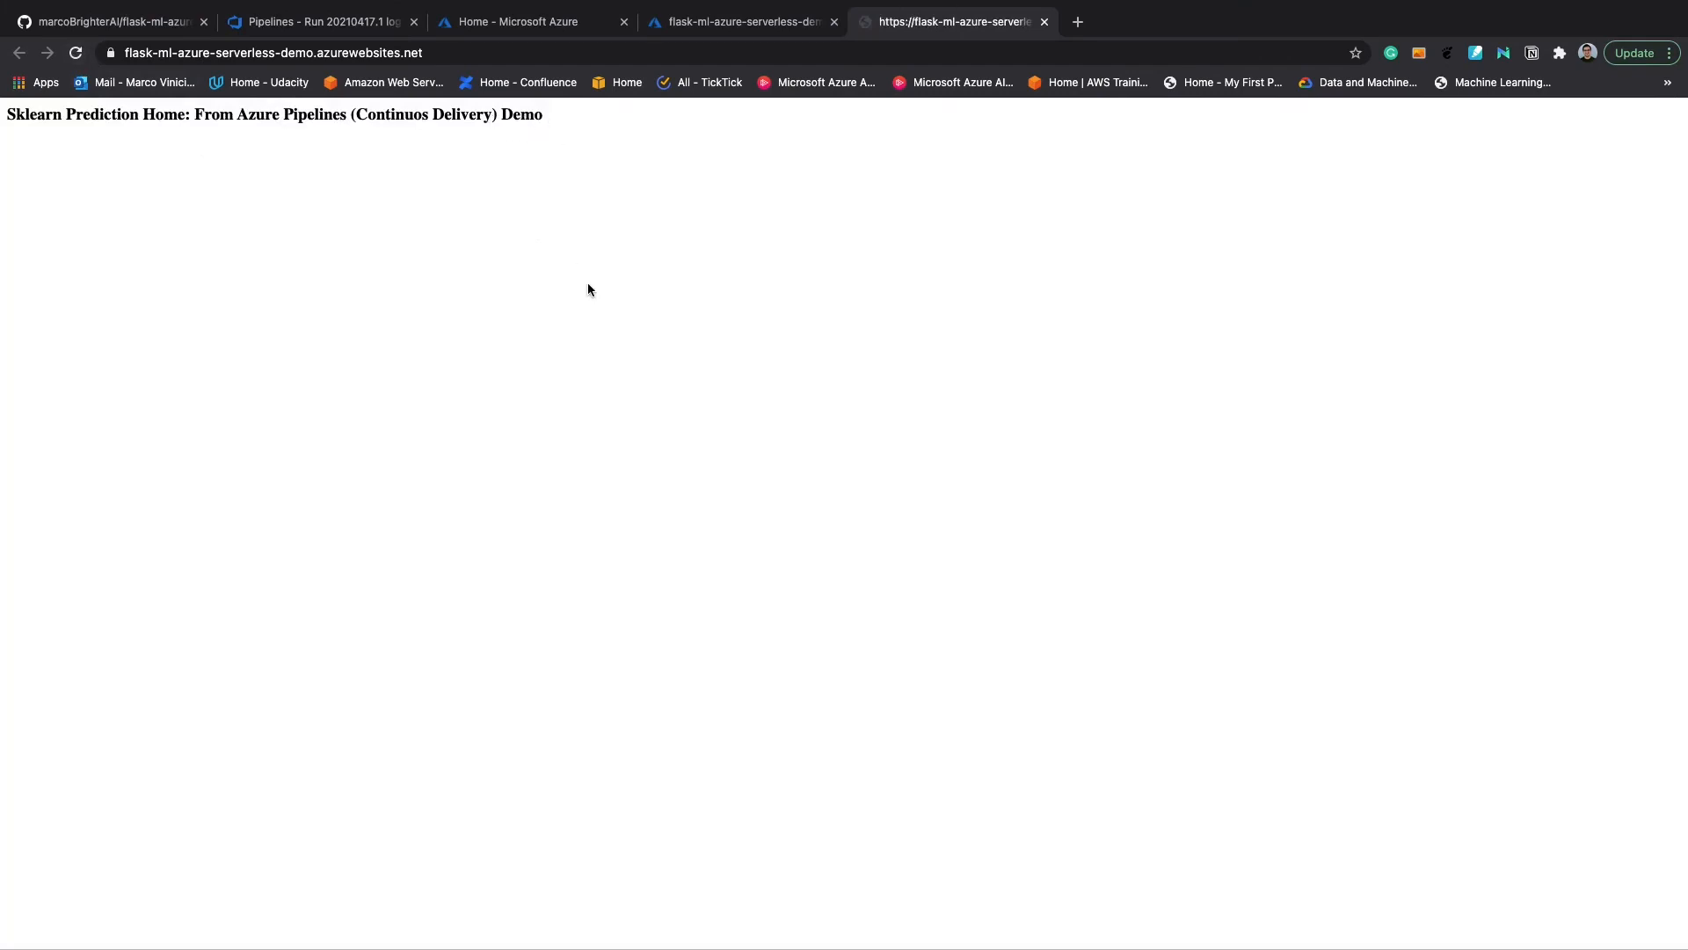
# In Azure Cloud Shell, append " is Live" to the home page heading text in app.py and save the file
pyautogui.click(712, 21)
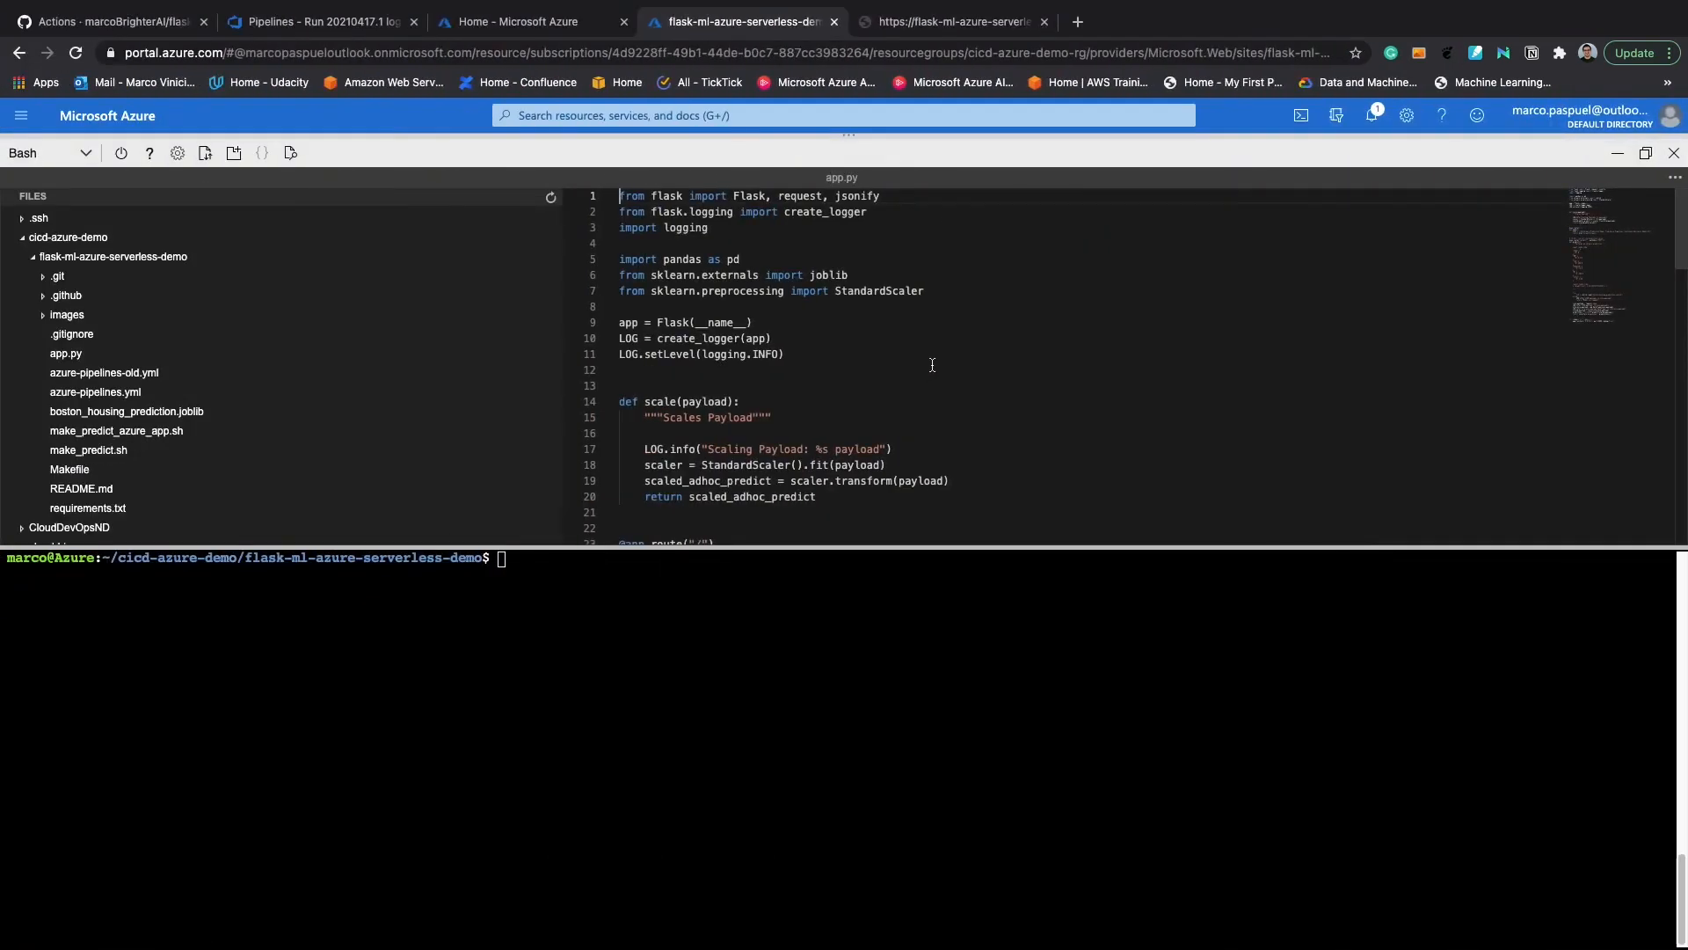
pyautogui.scroll(-5, 932, 365)
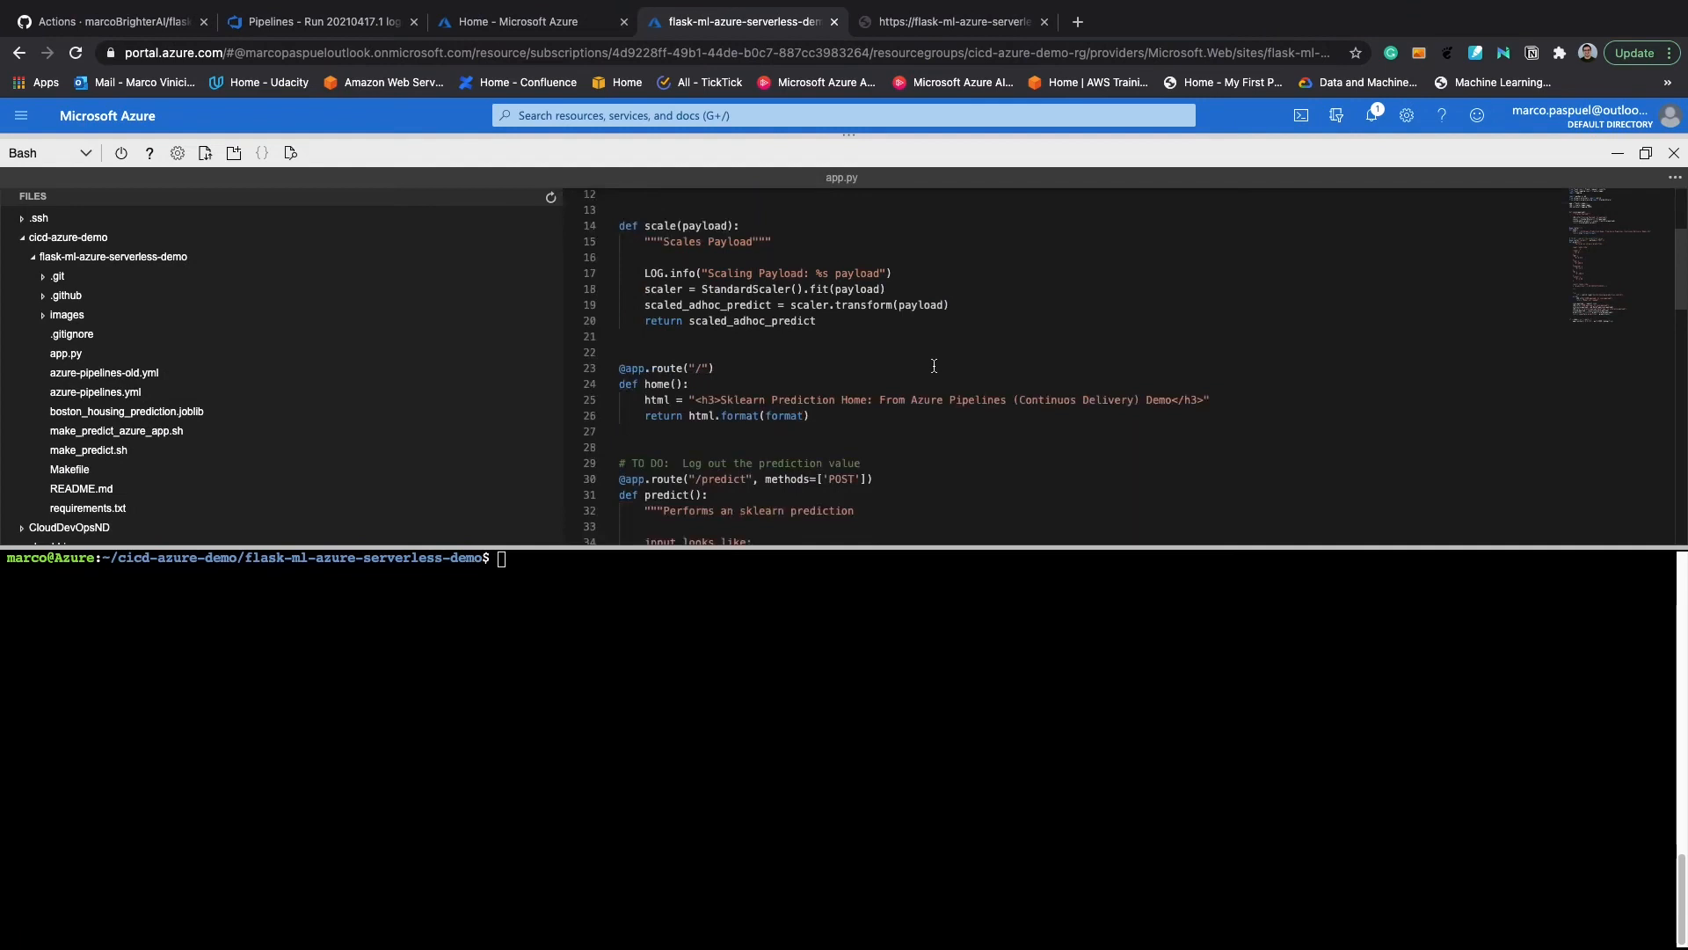
pyautogui.scroll(-2, 933, 365)
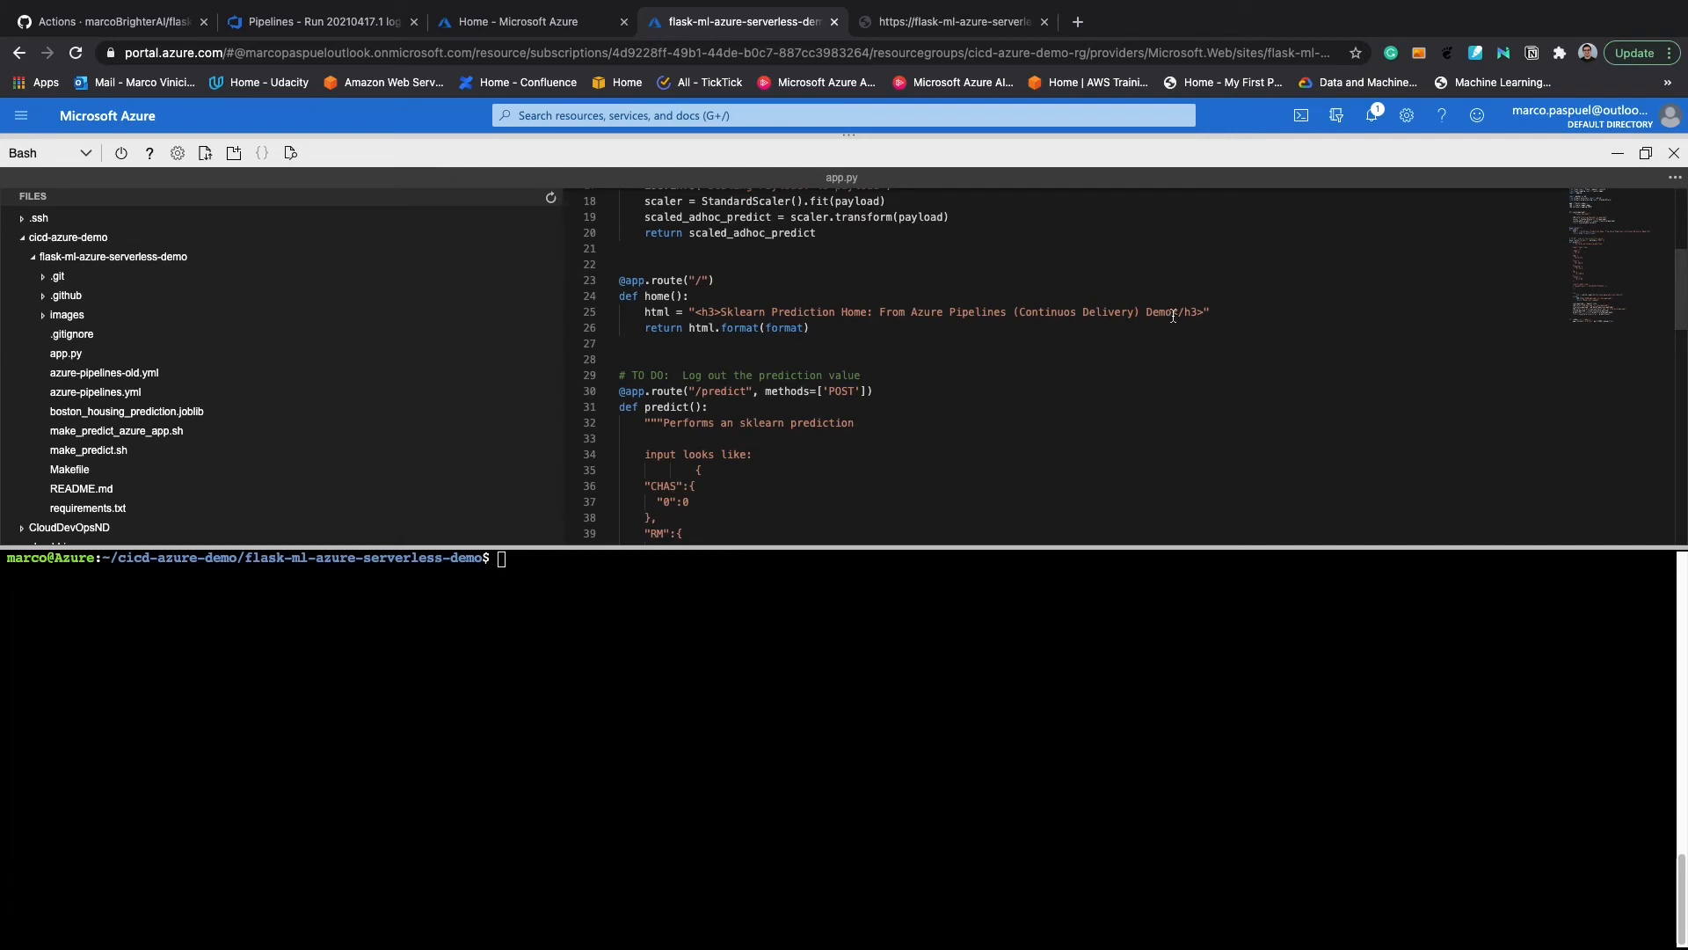
pyautogui.click(1173, 314)
pyautogui.write('is Live')
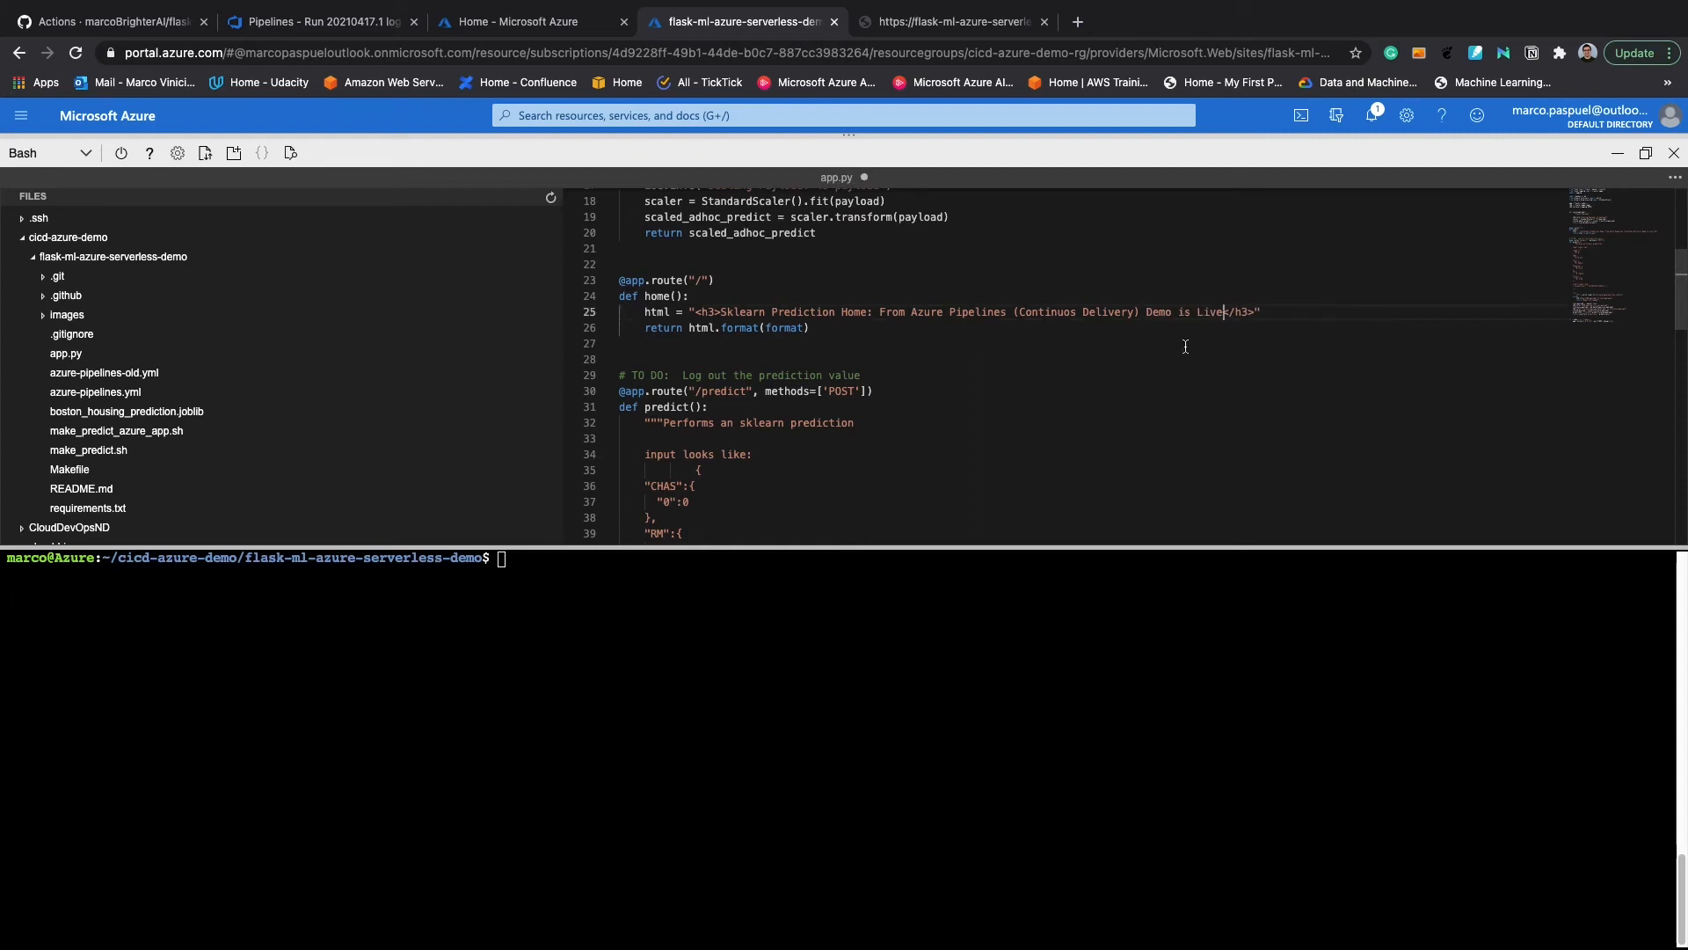
pyautogui.click(951, 417)
pyautogui.hotkey('ctrl', 's')
# Run git pull, stage app.py, commit it with the message "feat: change welcome message to live", and push it
pyautogui.click(833, 631)
pyautogui.write('git pull')
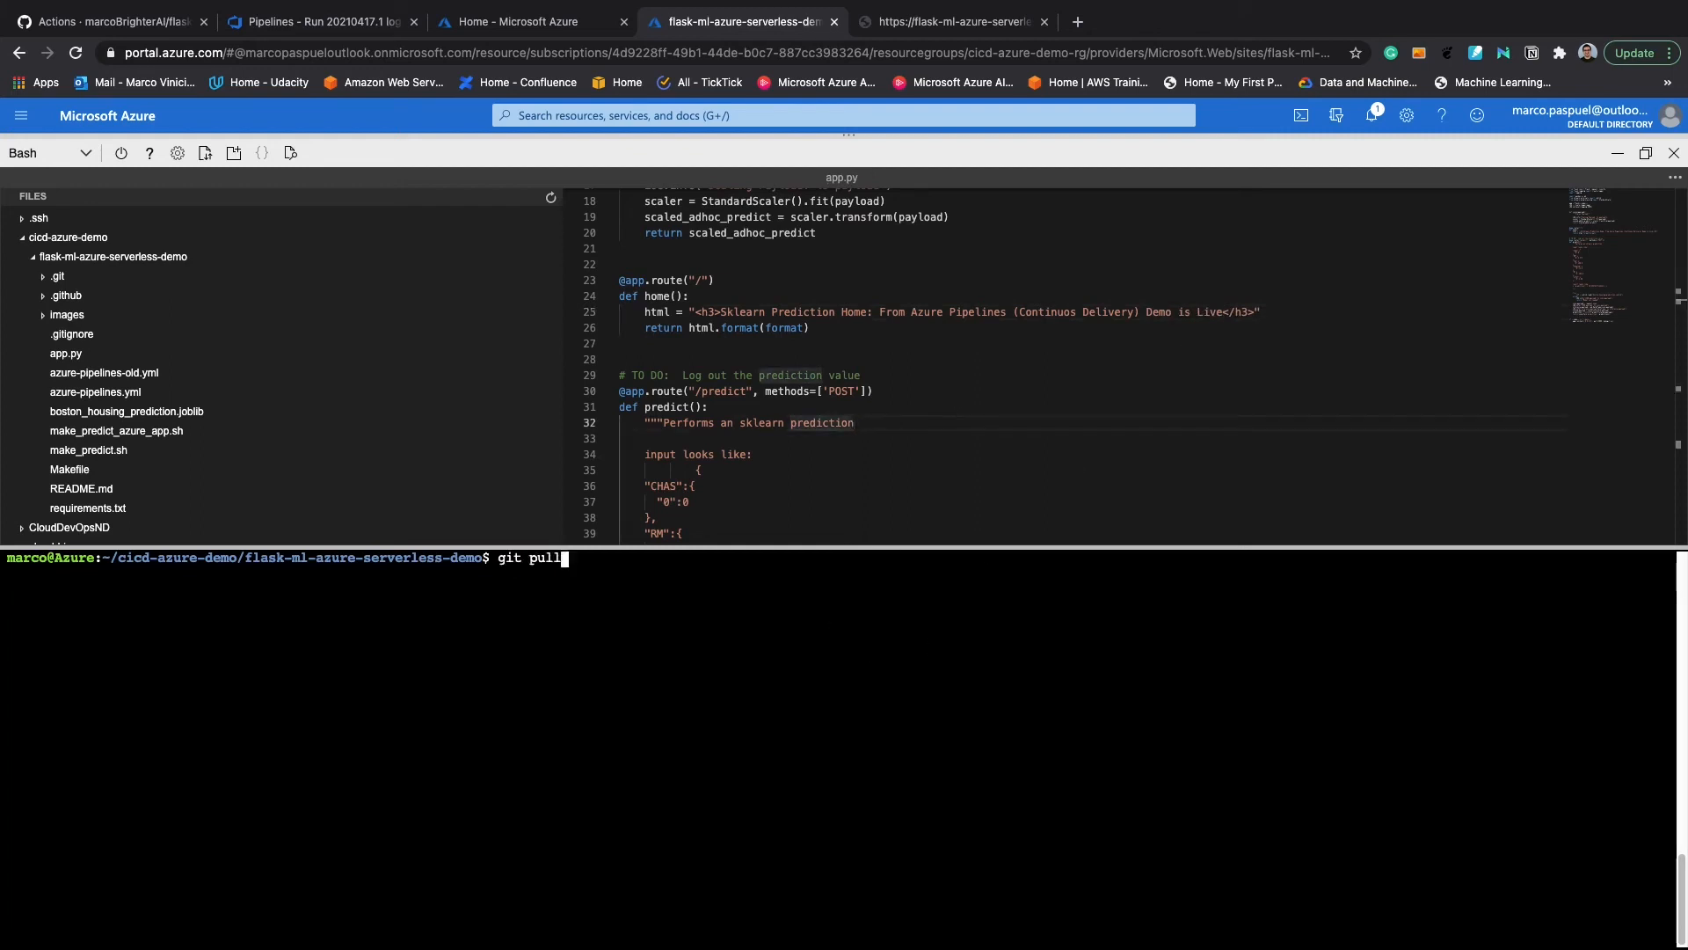
pyautogui.press('Return')
pyautogui.write('git add app.py')
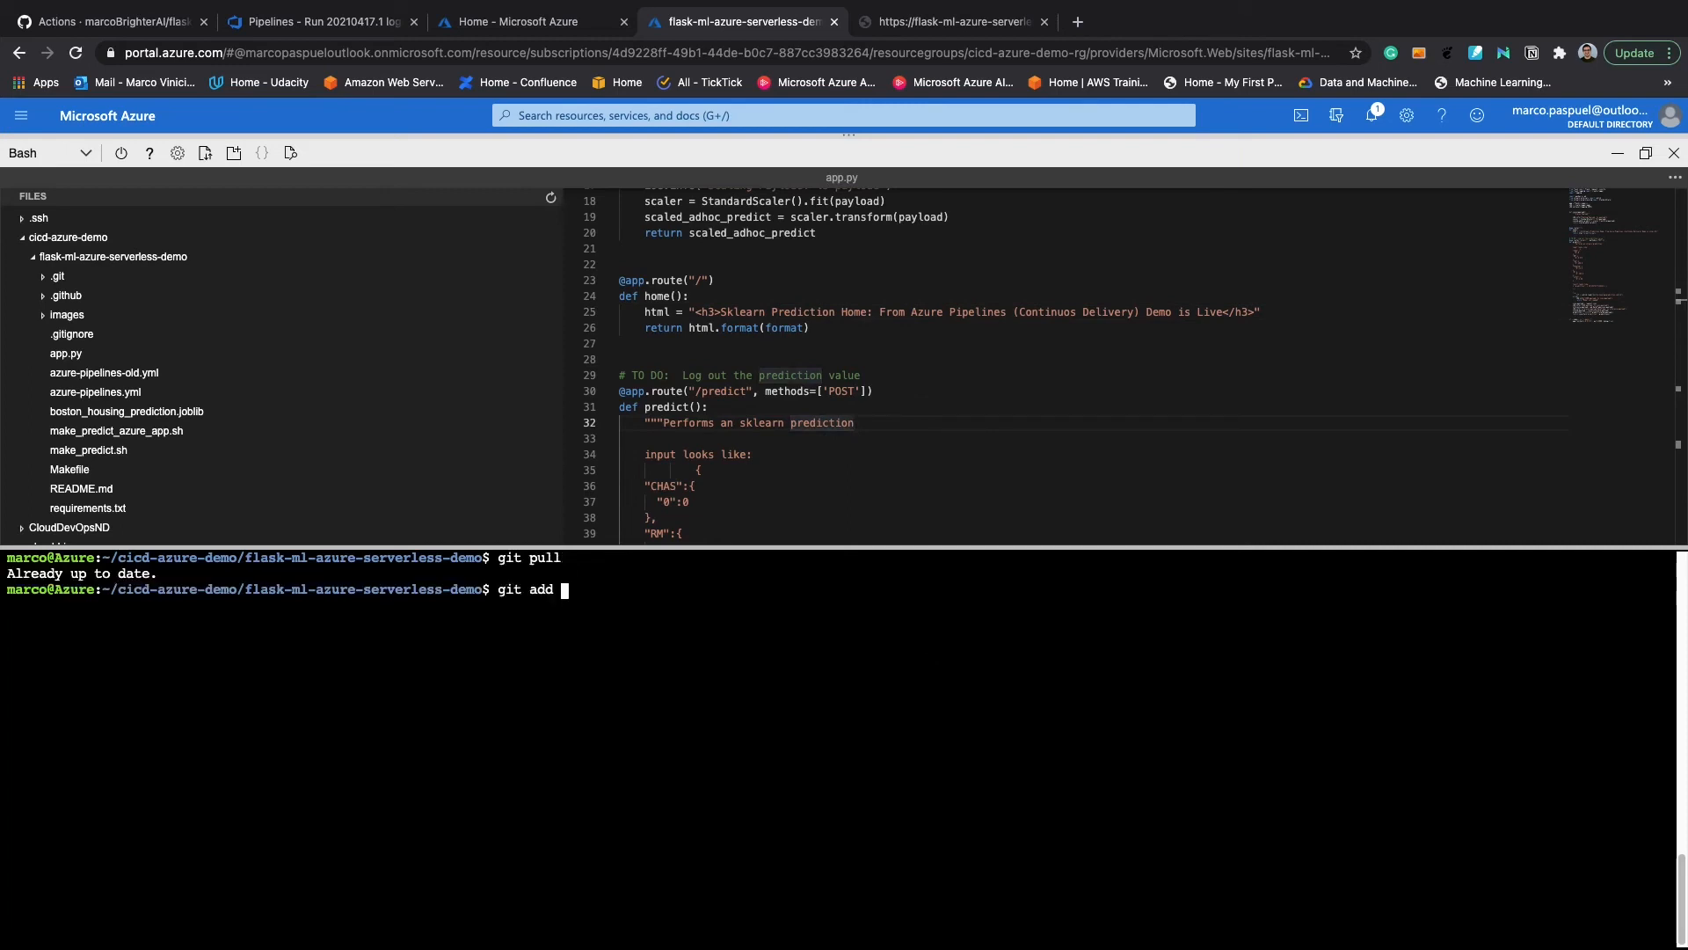
pyautogui.press('Return')
pyautogui.write('git commit -m "feat: change welcome message to live"')
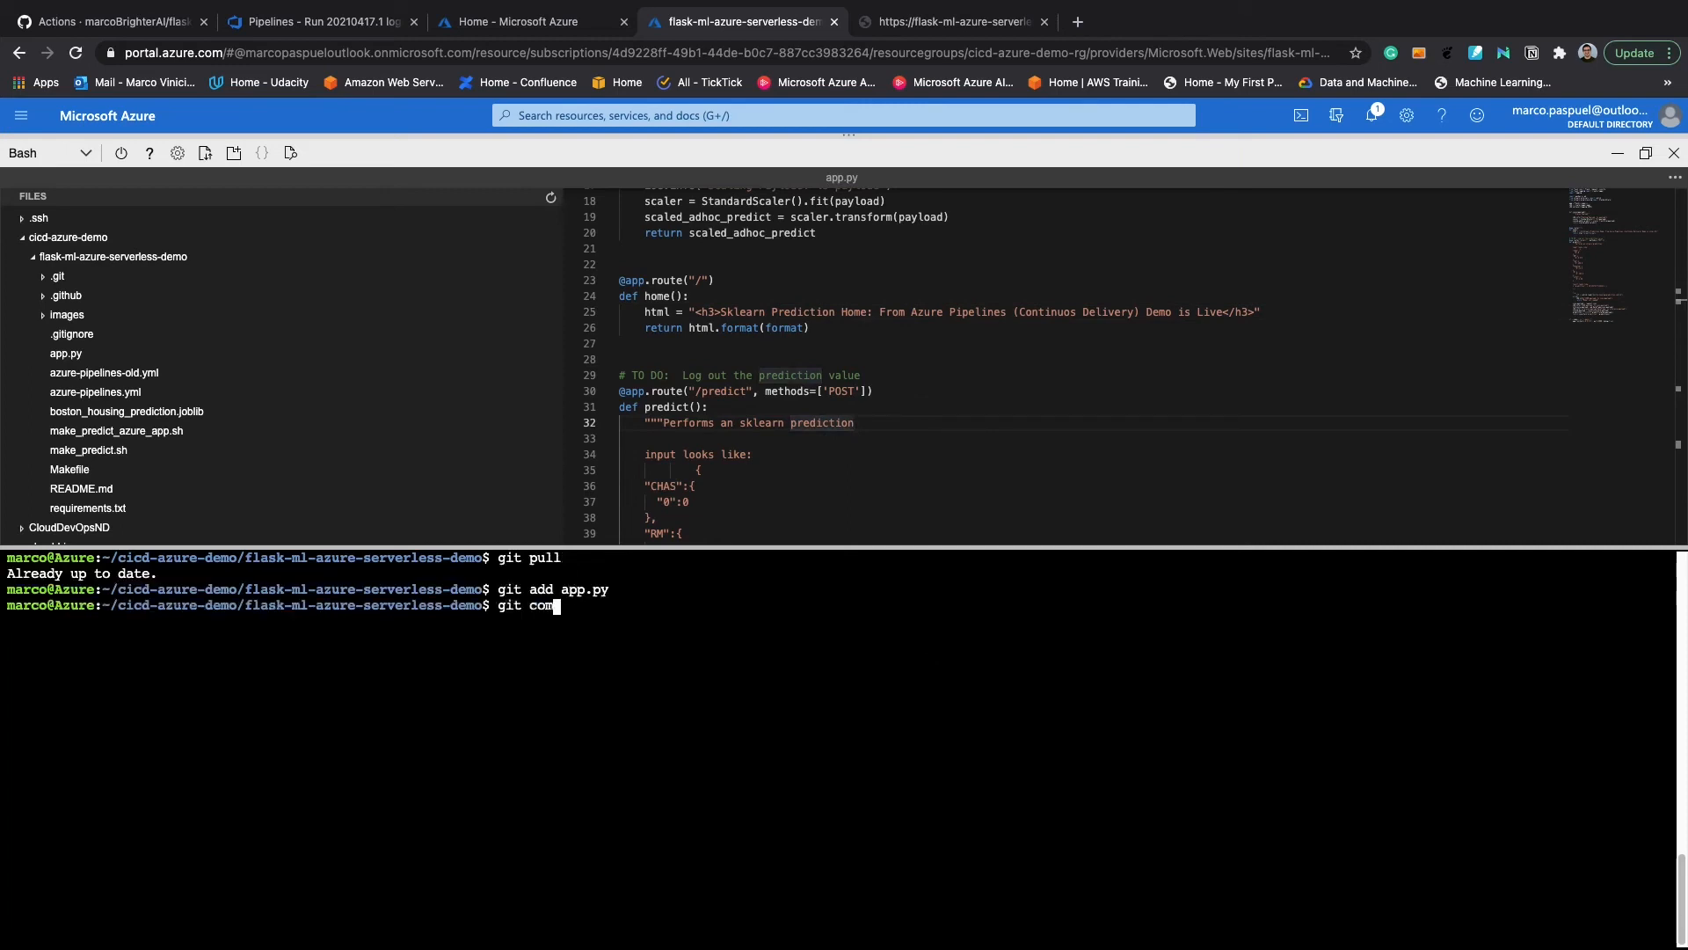
pyautogui.press('Return')
pyautogui.write('git push')
pyautogui.press('Return')
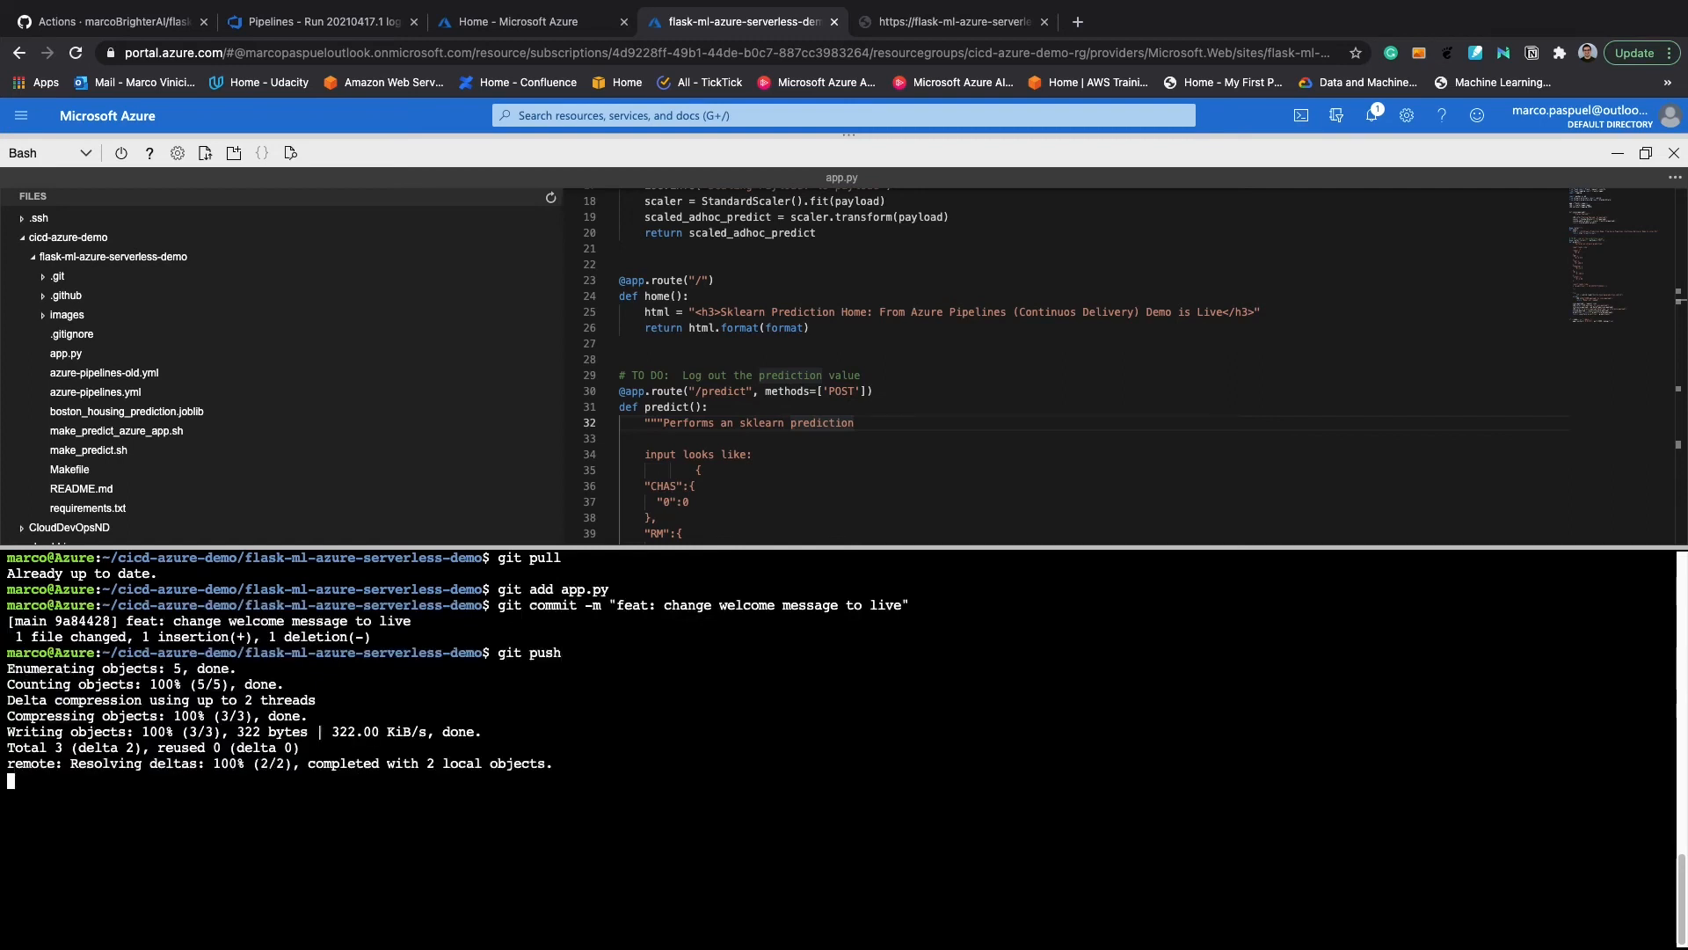
# On GitHub, open the build job log of the "feat: change welcome message to live" workflow run
pyautogui.click(114, 21)
pyautogui.click(371, 228)
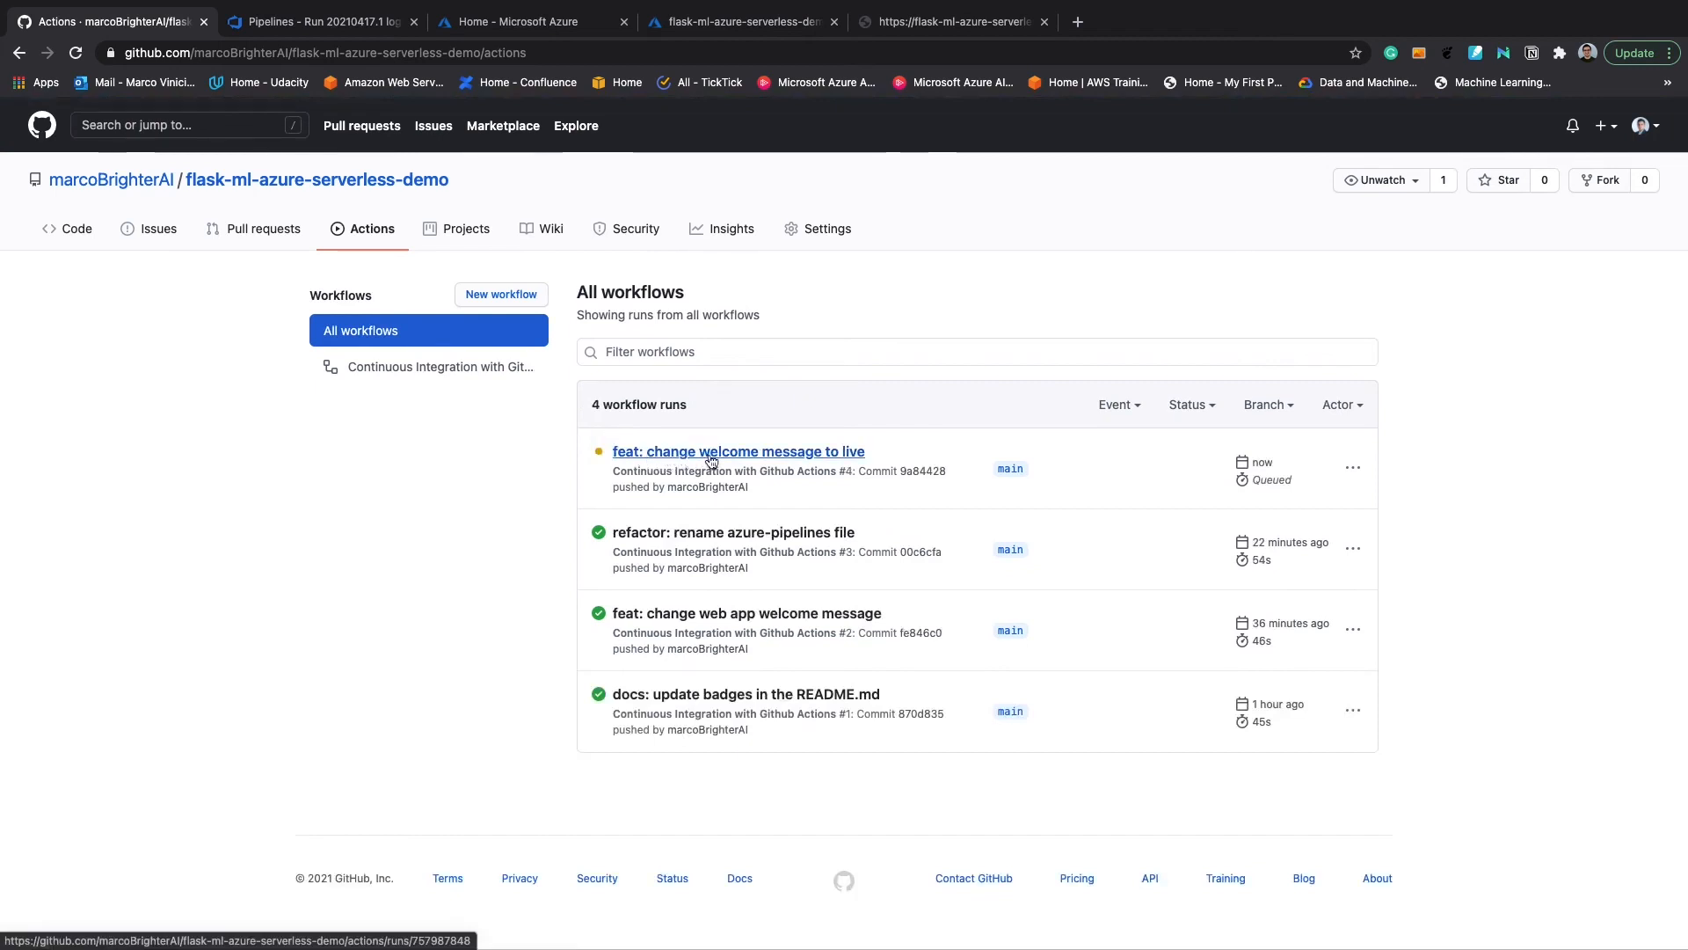
pyautogui.click(828, 456)
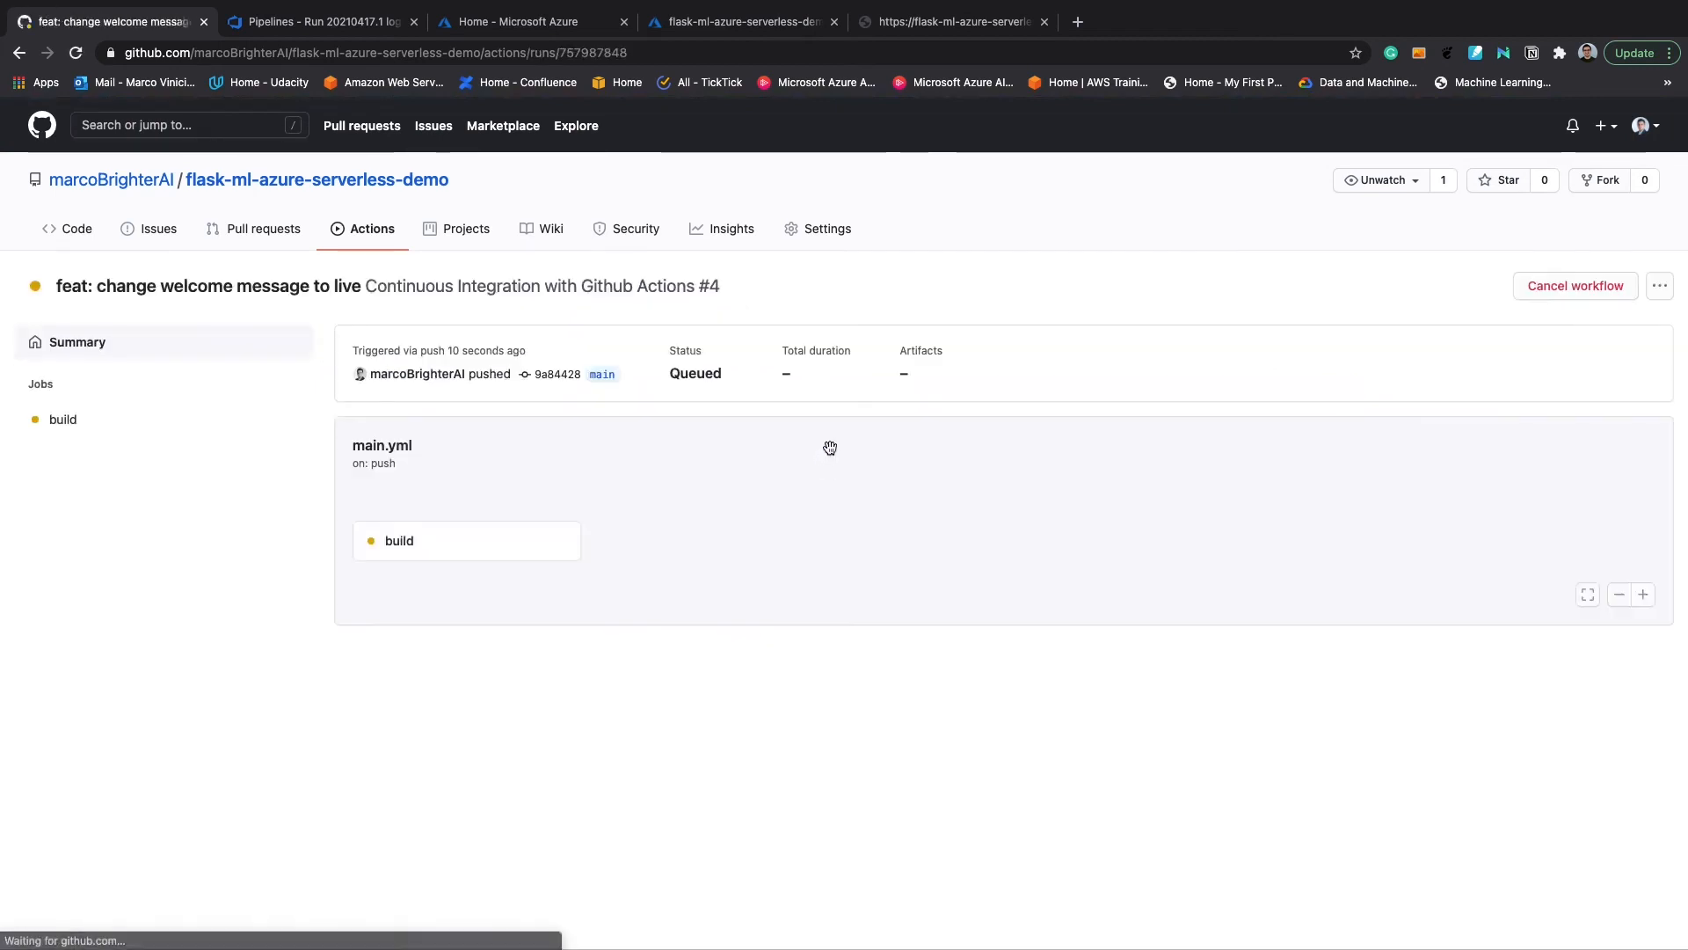
pyautogui.click(405, 540)
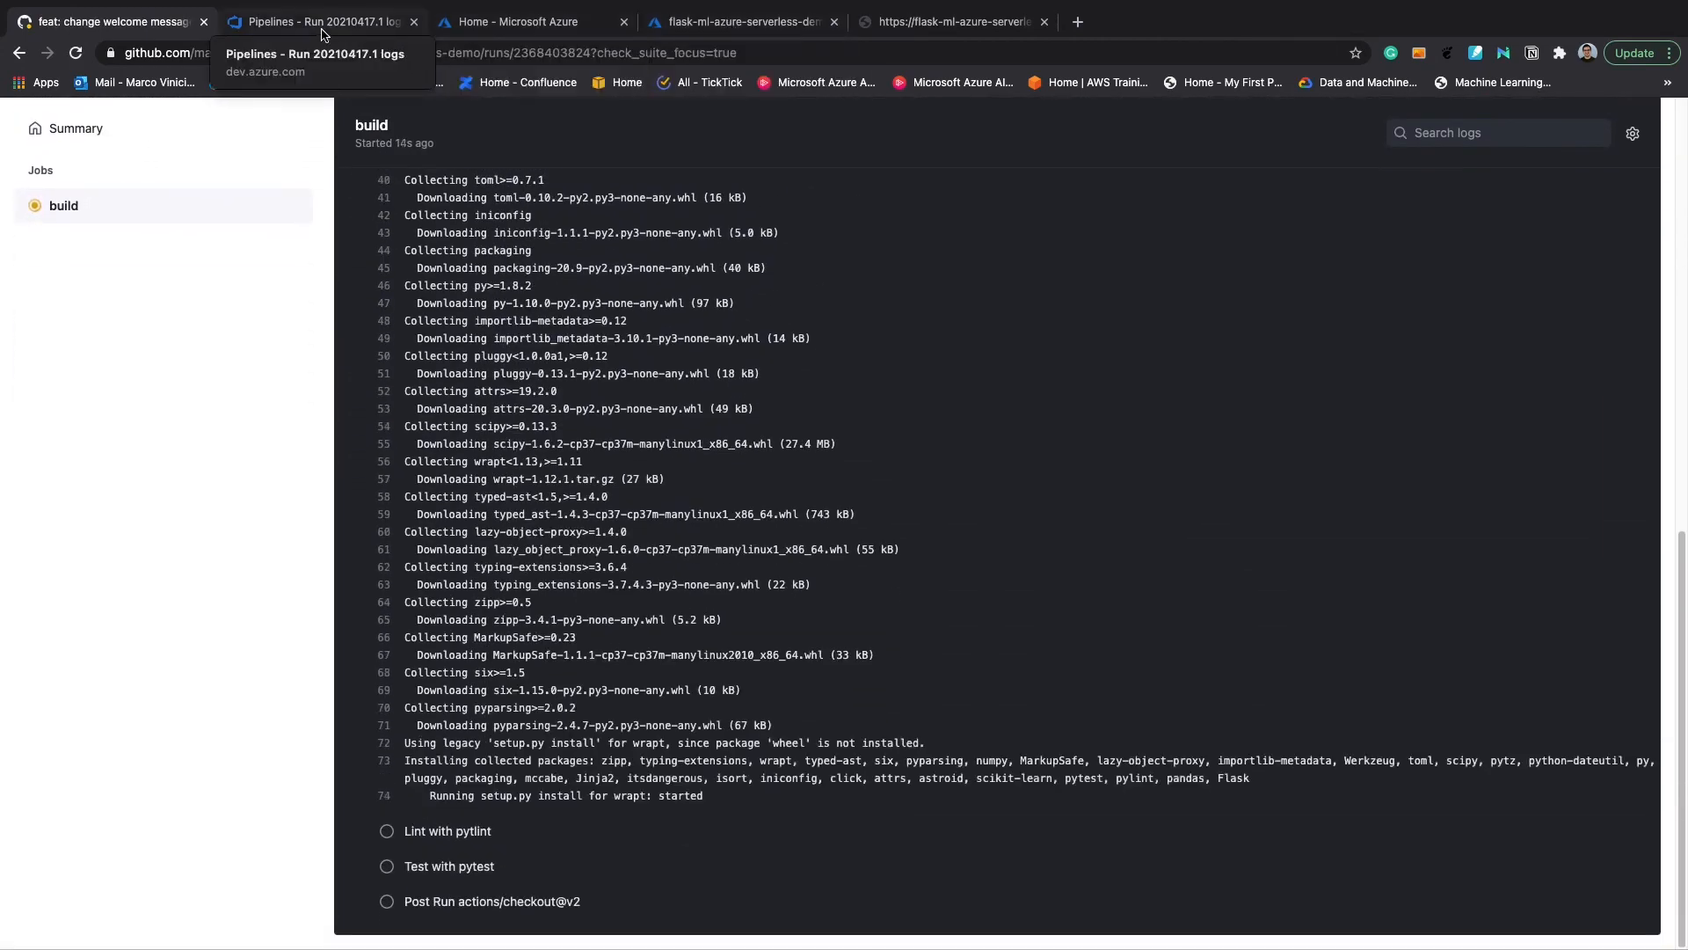
# In Azure DevOps, examine the jobs of the "feat: change welcome message to live" pipeline run and reload the web app's home page
pyautogui.click(322, 34)
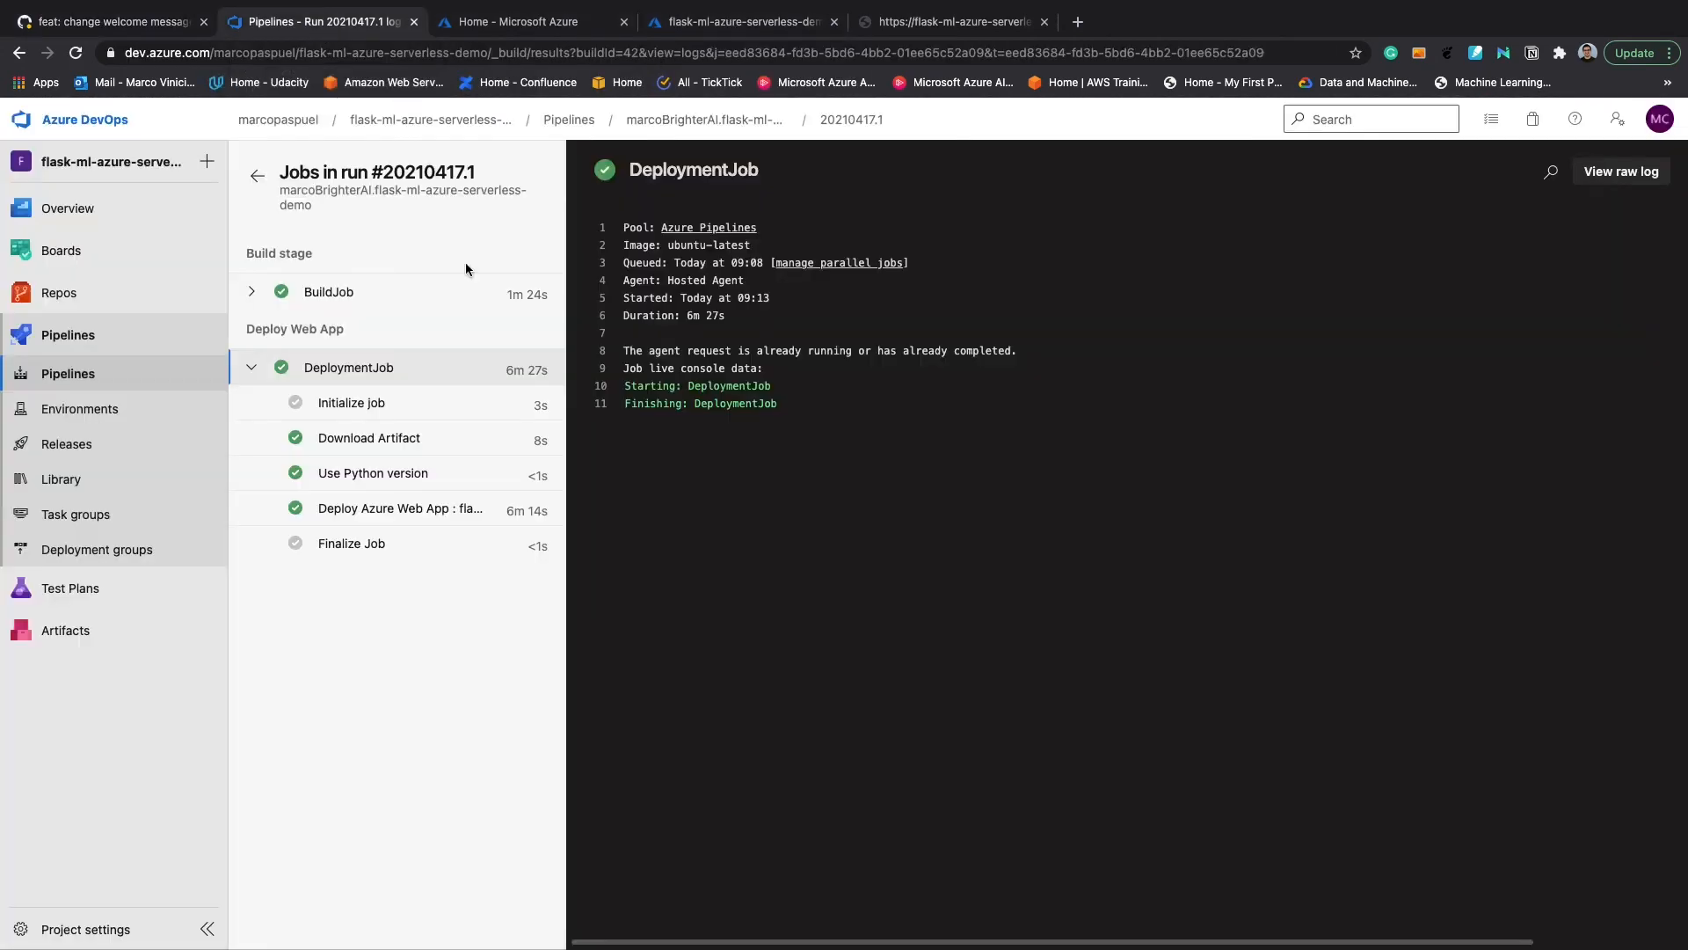
pyautogui.click(77, 334)
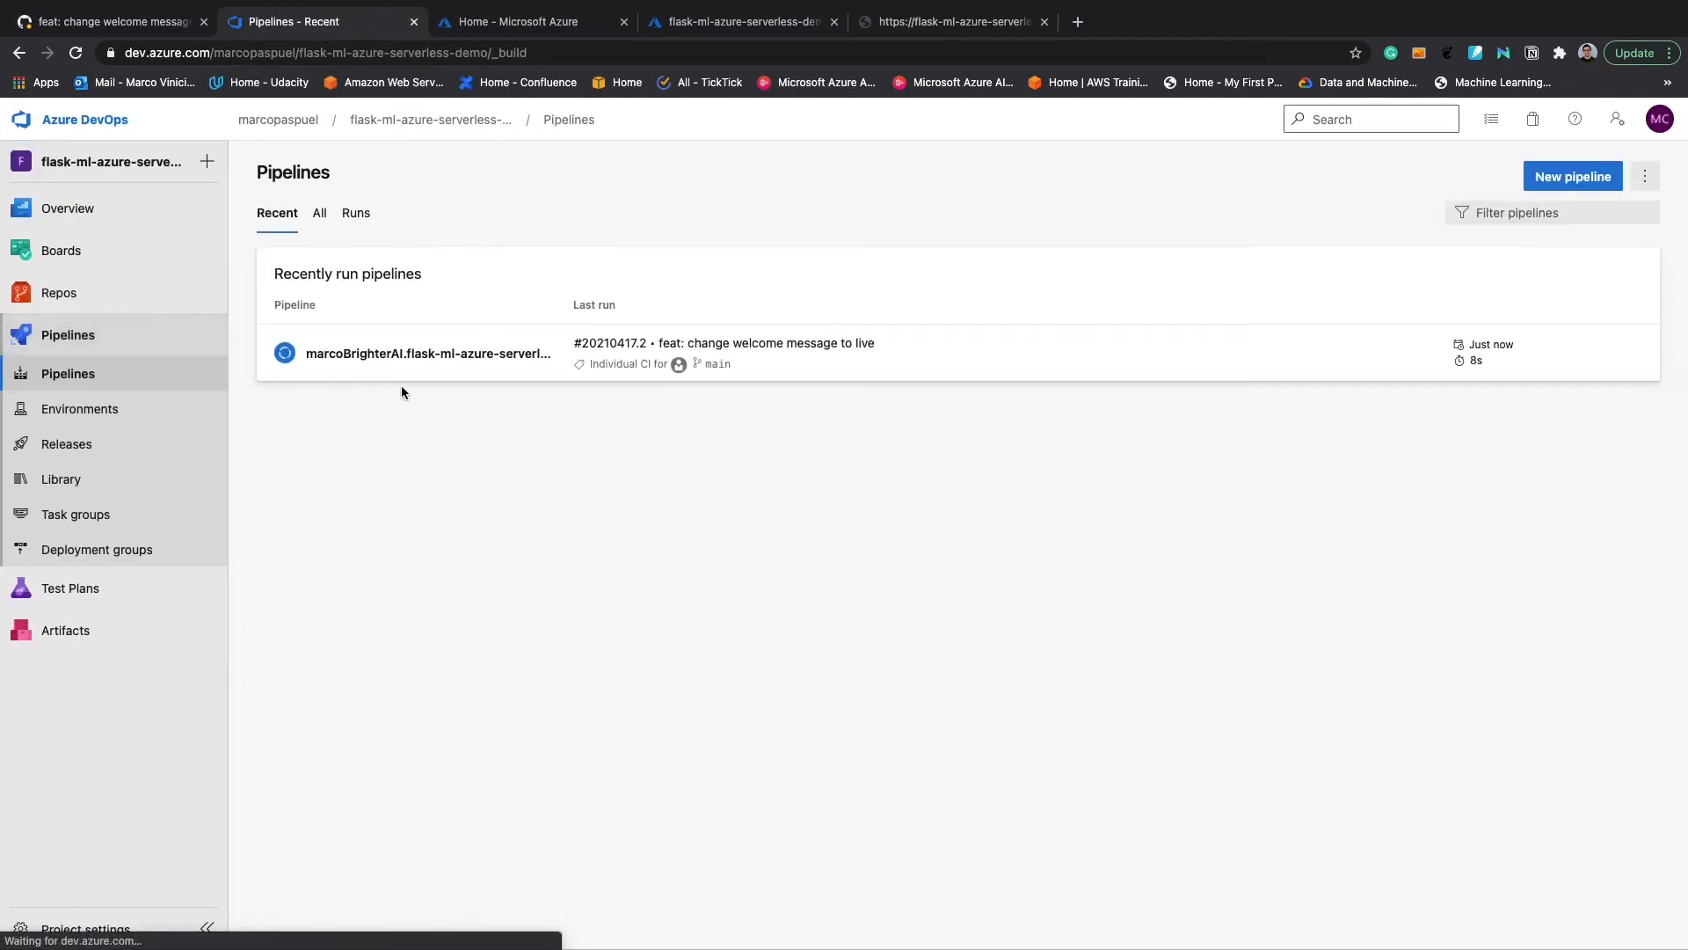
pyautogui.click(412, 357)
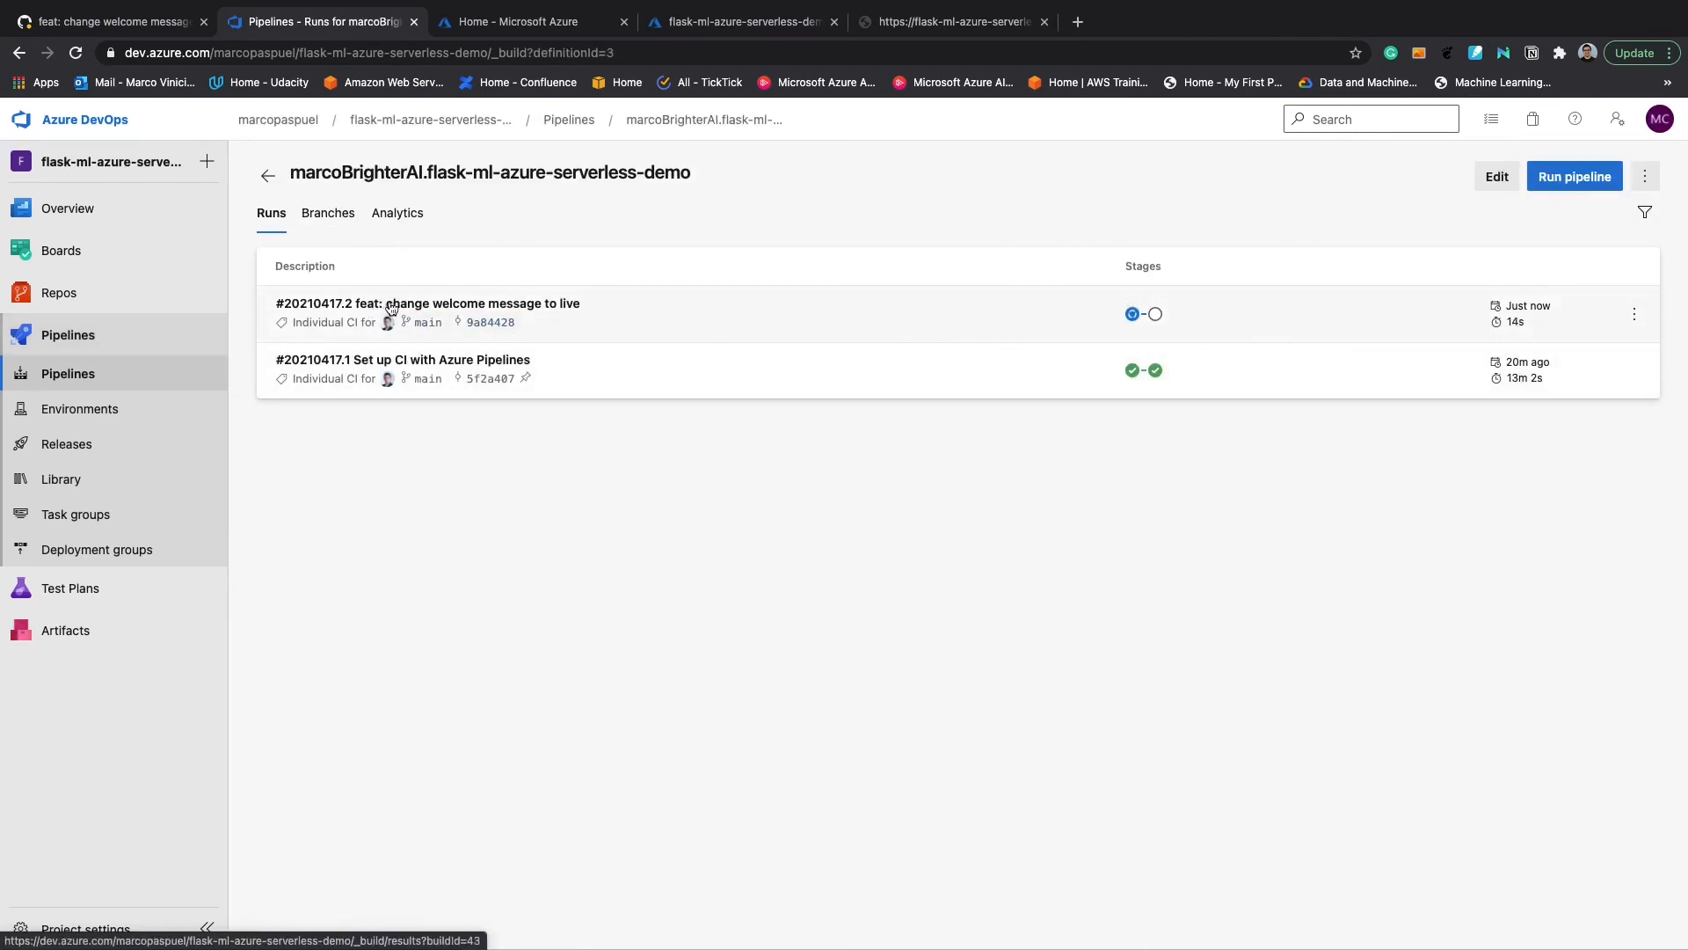
pyautogui.click(526, 306)
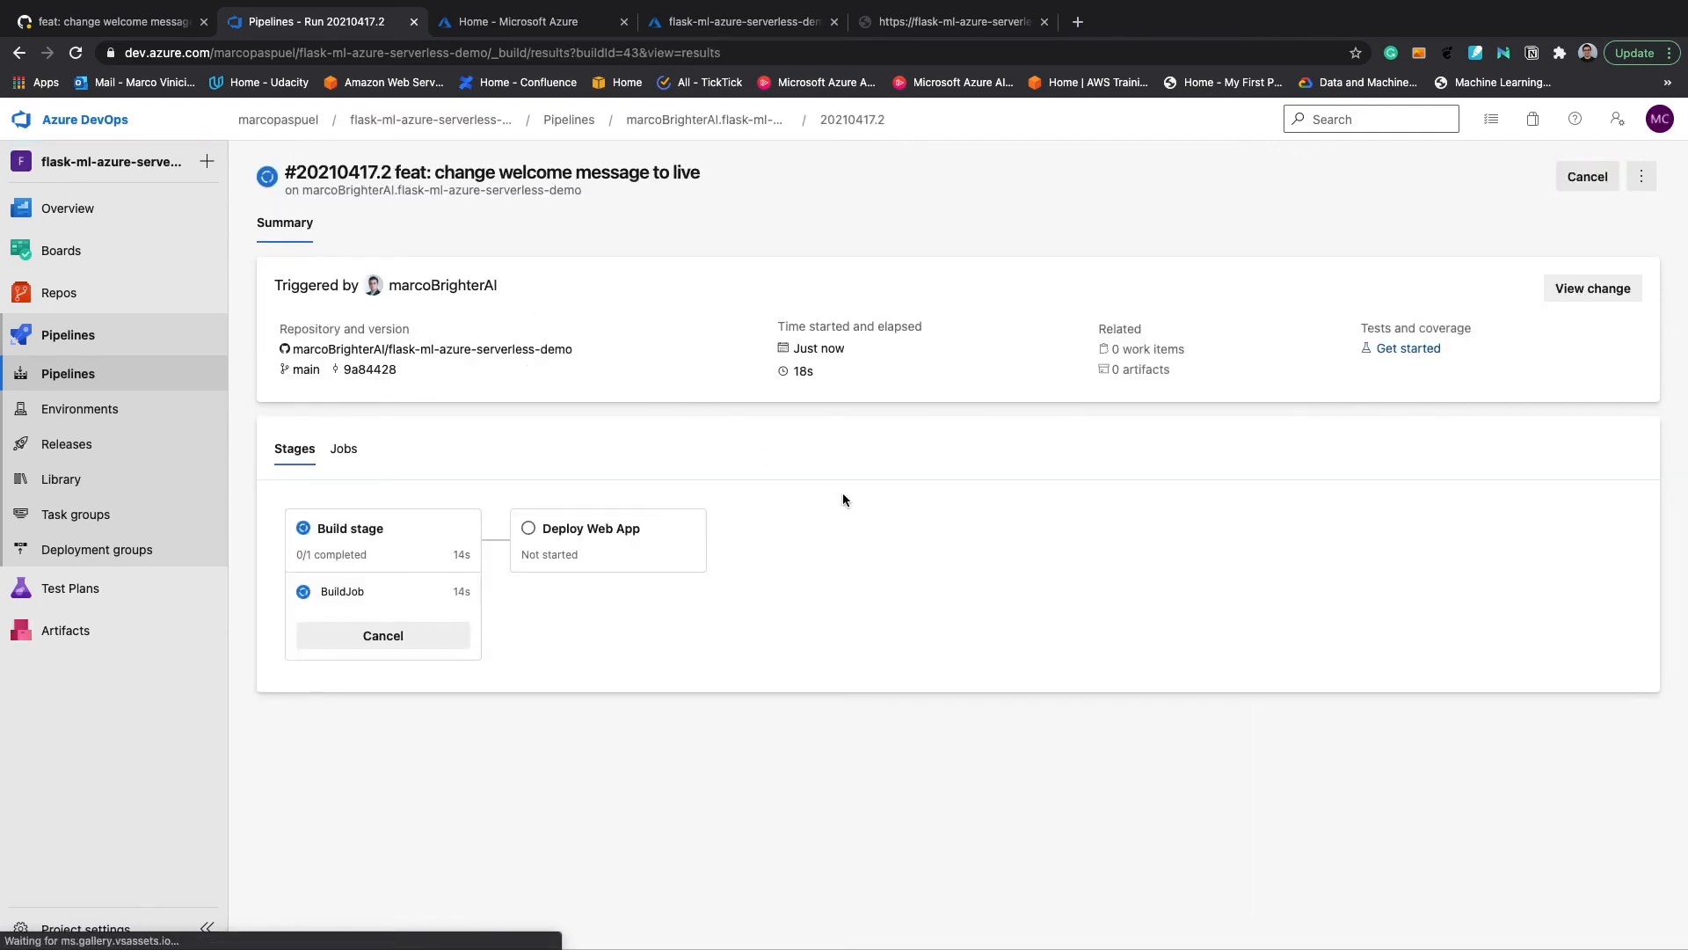
pyautogui.click(480, 527)
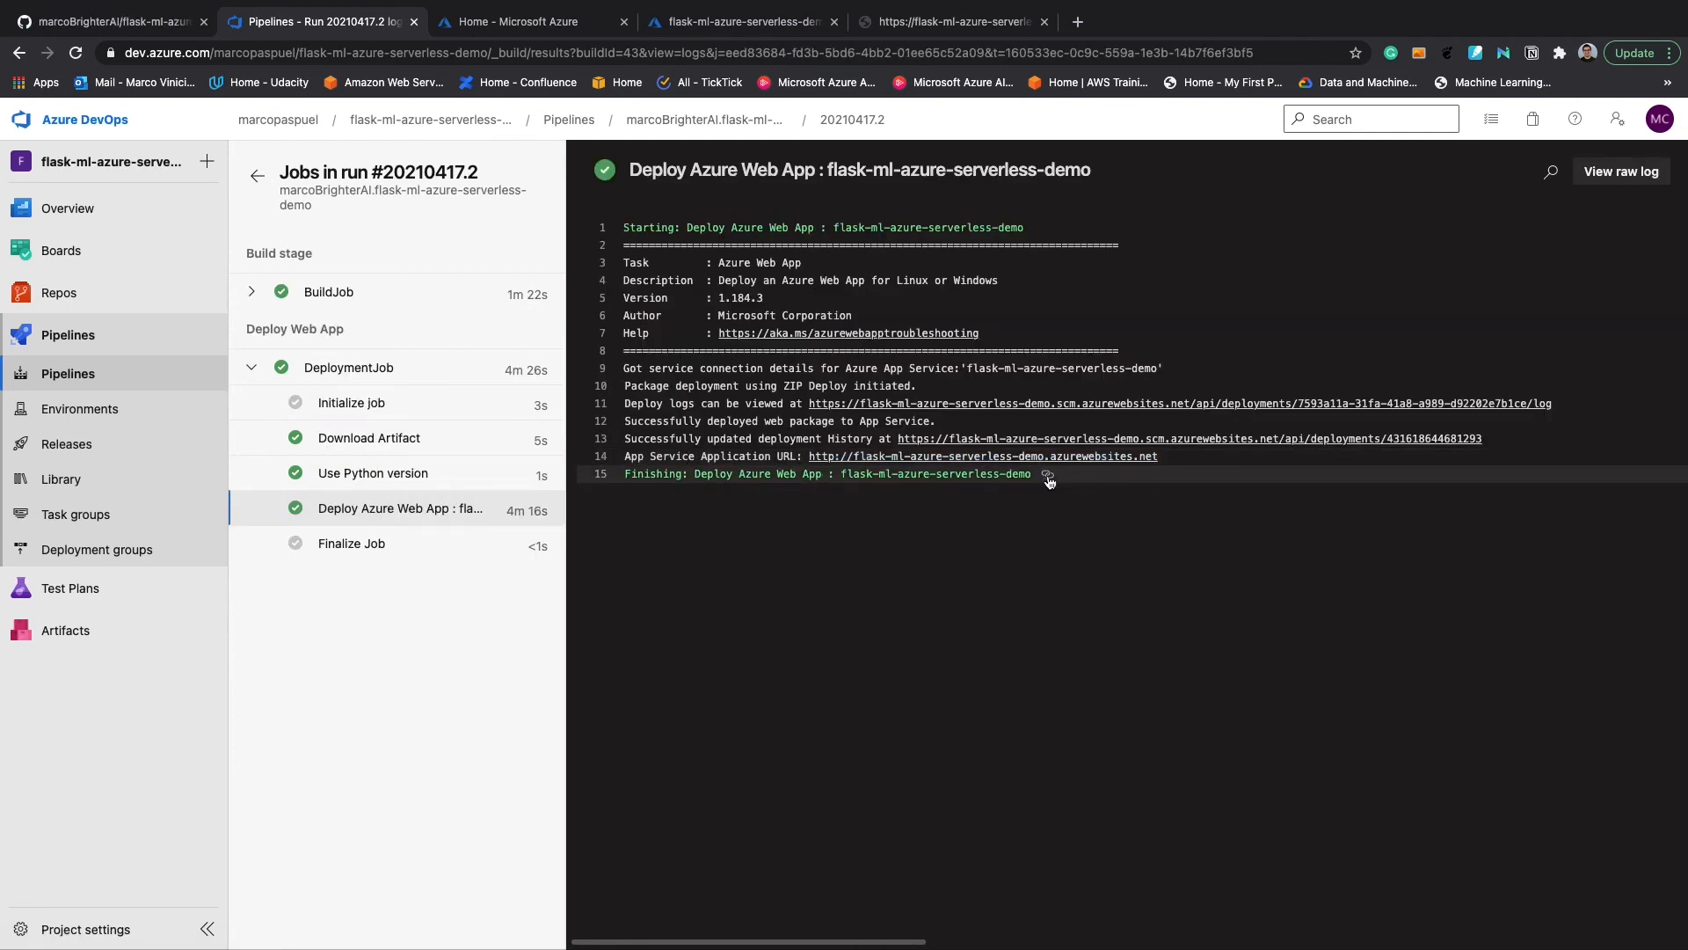
pyautogui.click(959, 22)
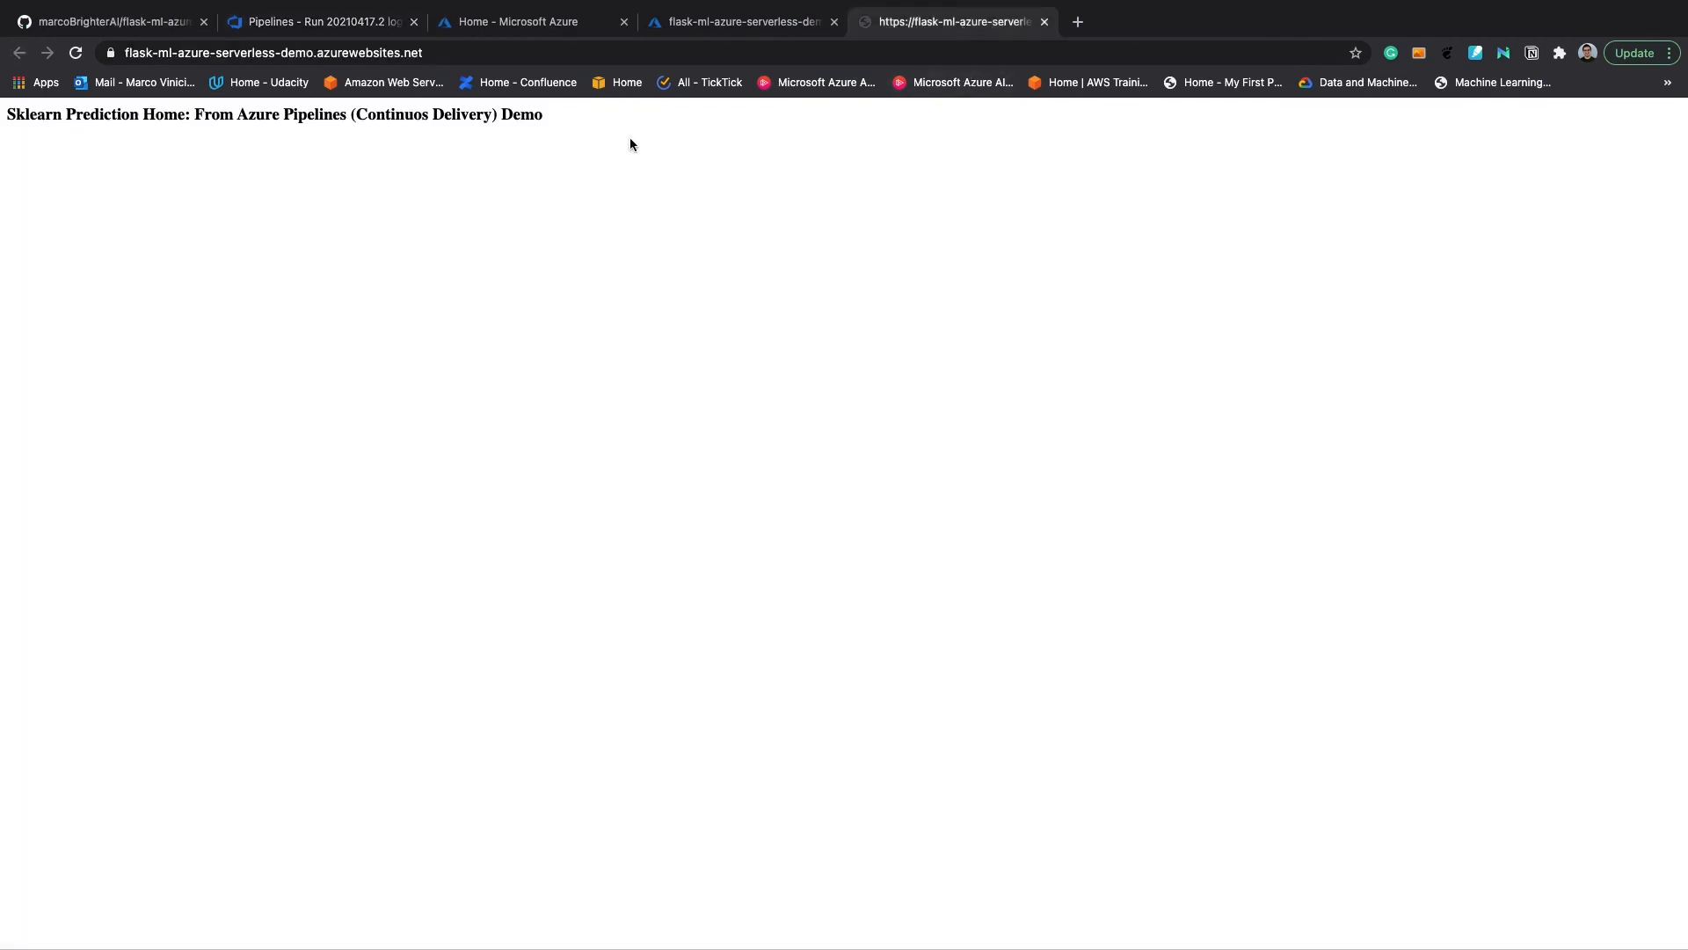
pyautogui.click(75, 53)
# Replace the app name in the POST URL of make_predict_azure_app.sh with flask-ml-azure-serverless-demo, copied from the web app's address, and save the script
pyautogui.moveTo(314, 53); pyautogui.dragTo(126, 55)
pyautogui.hotkey('ctrl', 'c')
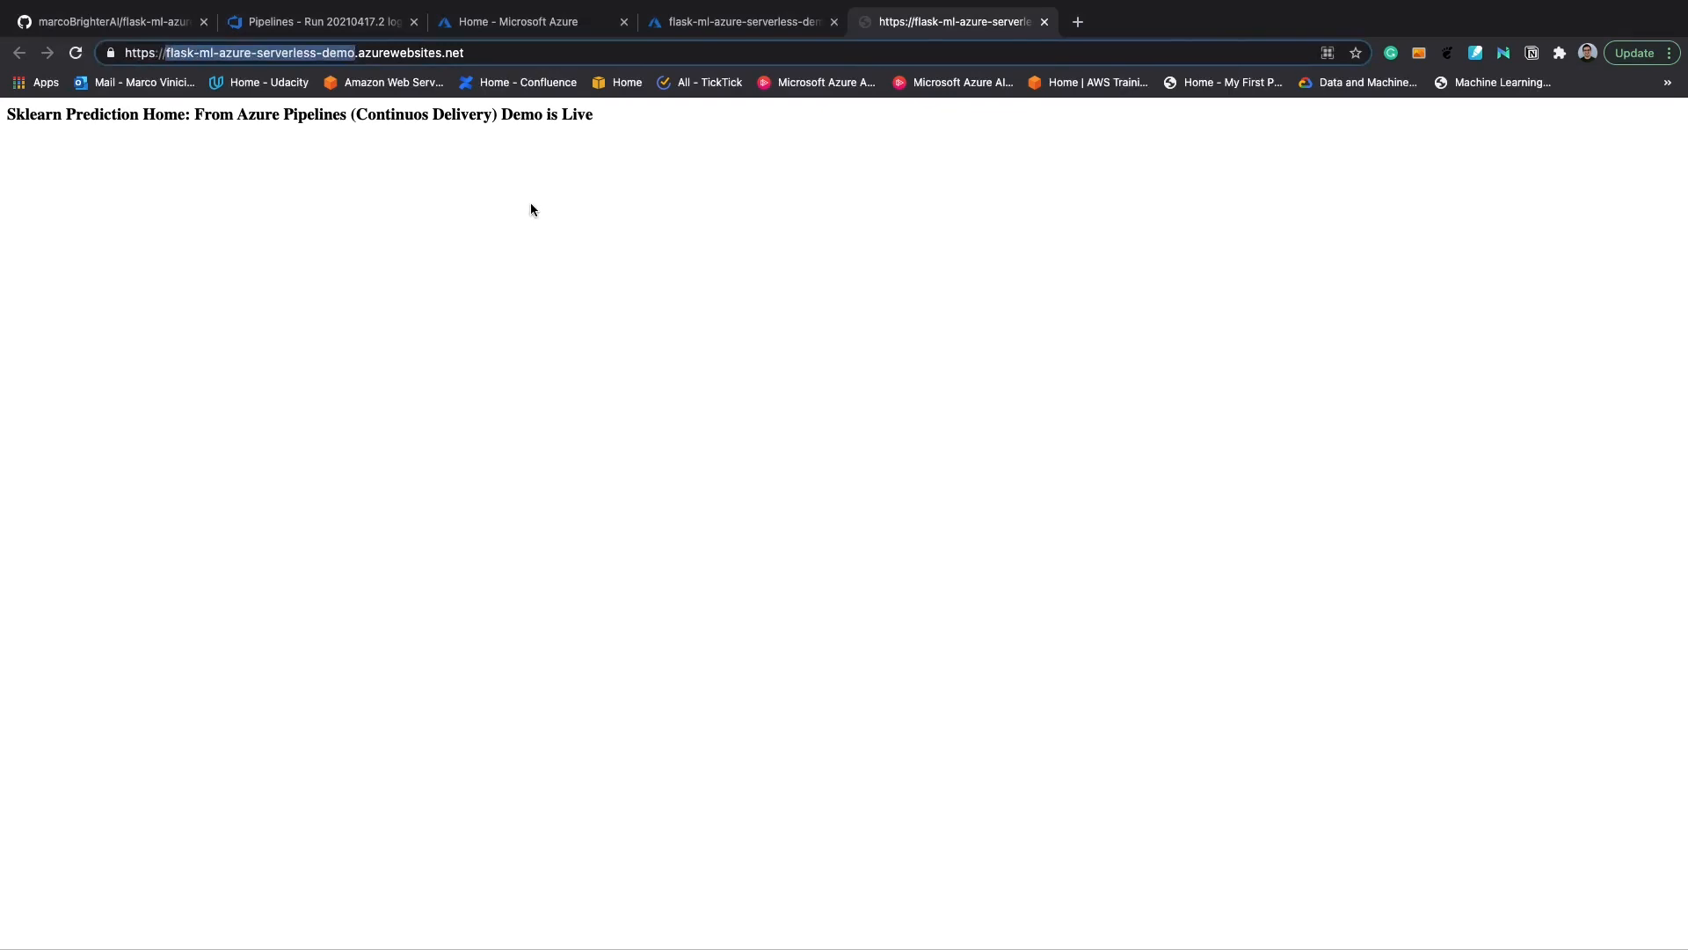
pyautogui.click(739, 22)
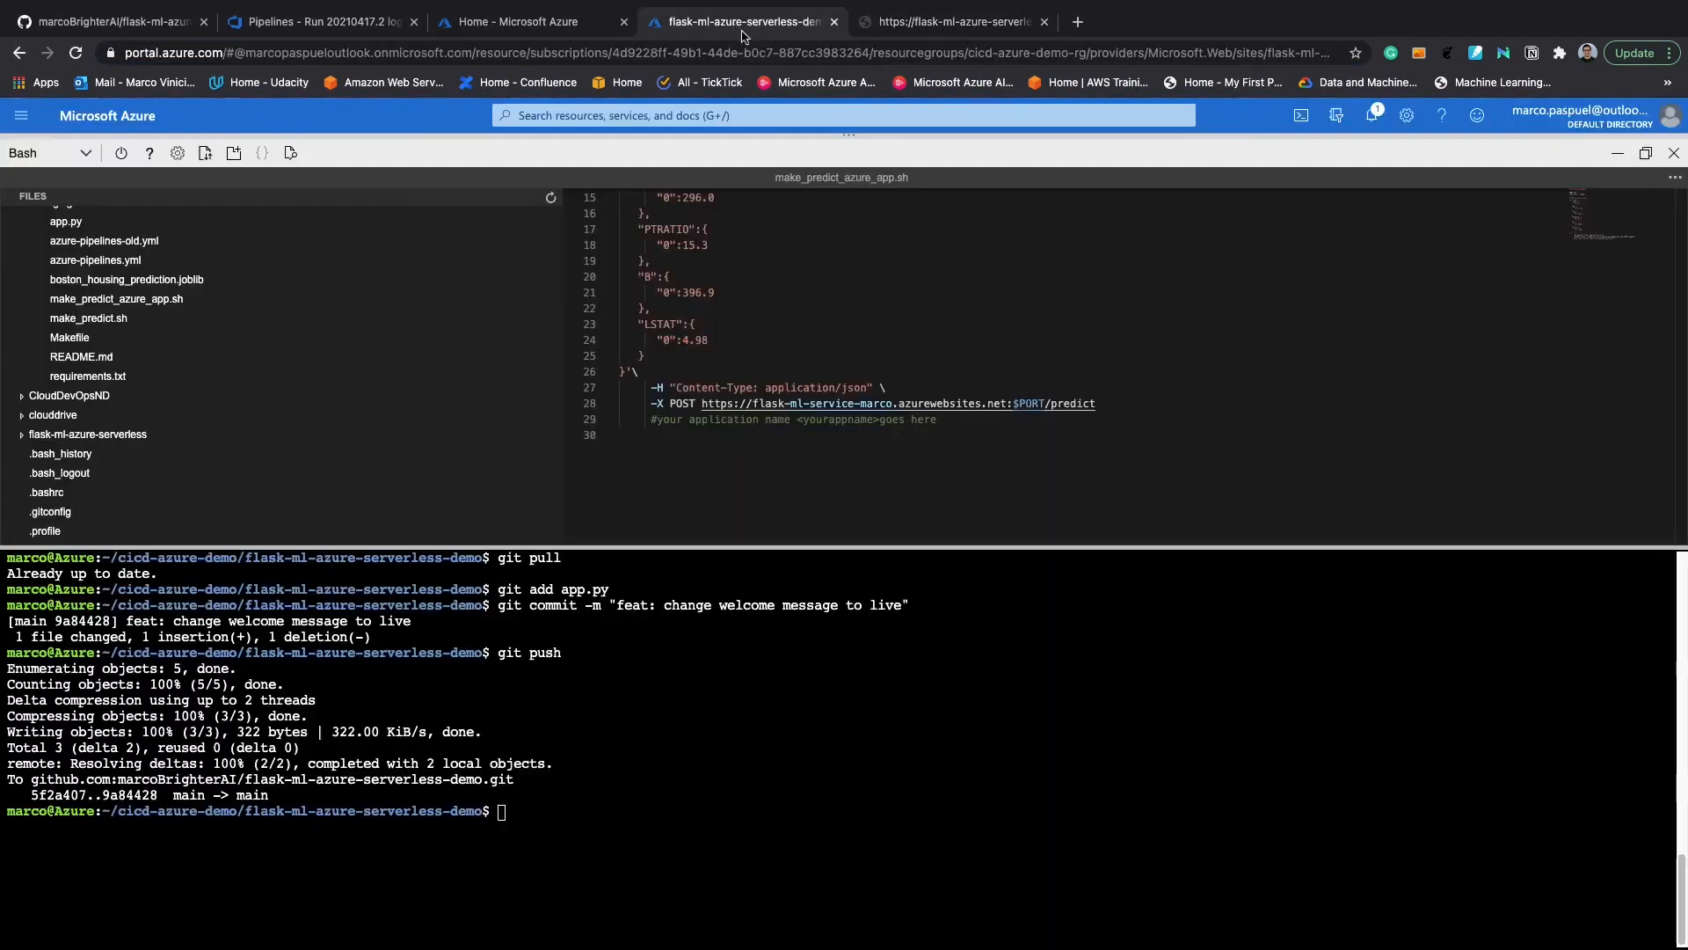
pyautogui.moveTo(892, 402); pyautogui.dragTo(755, 408)
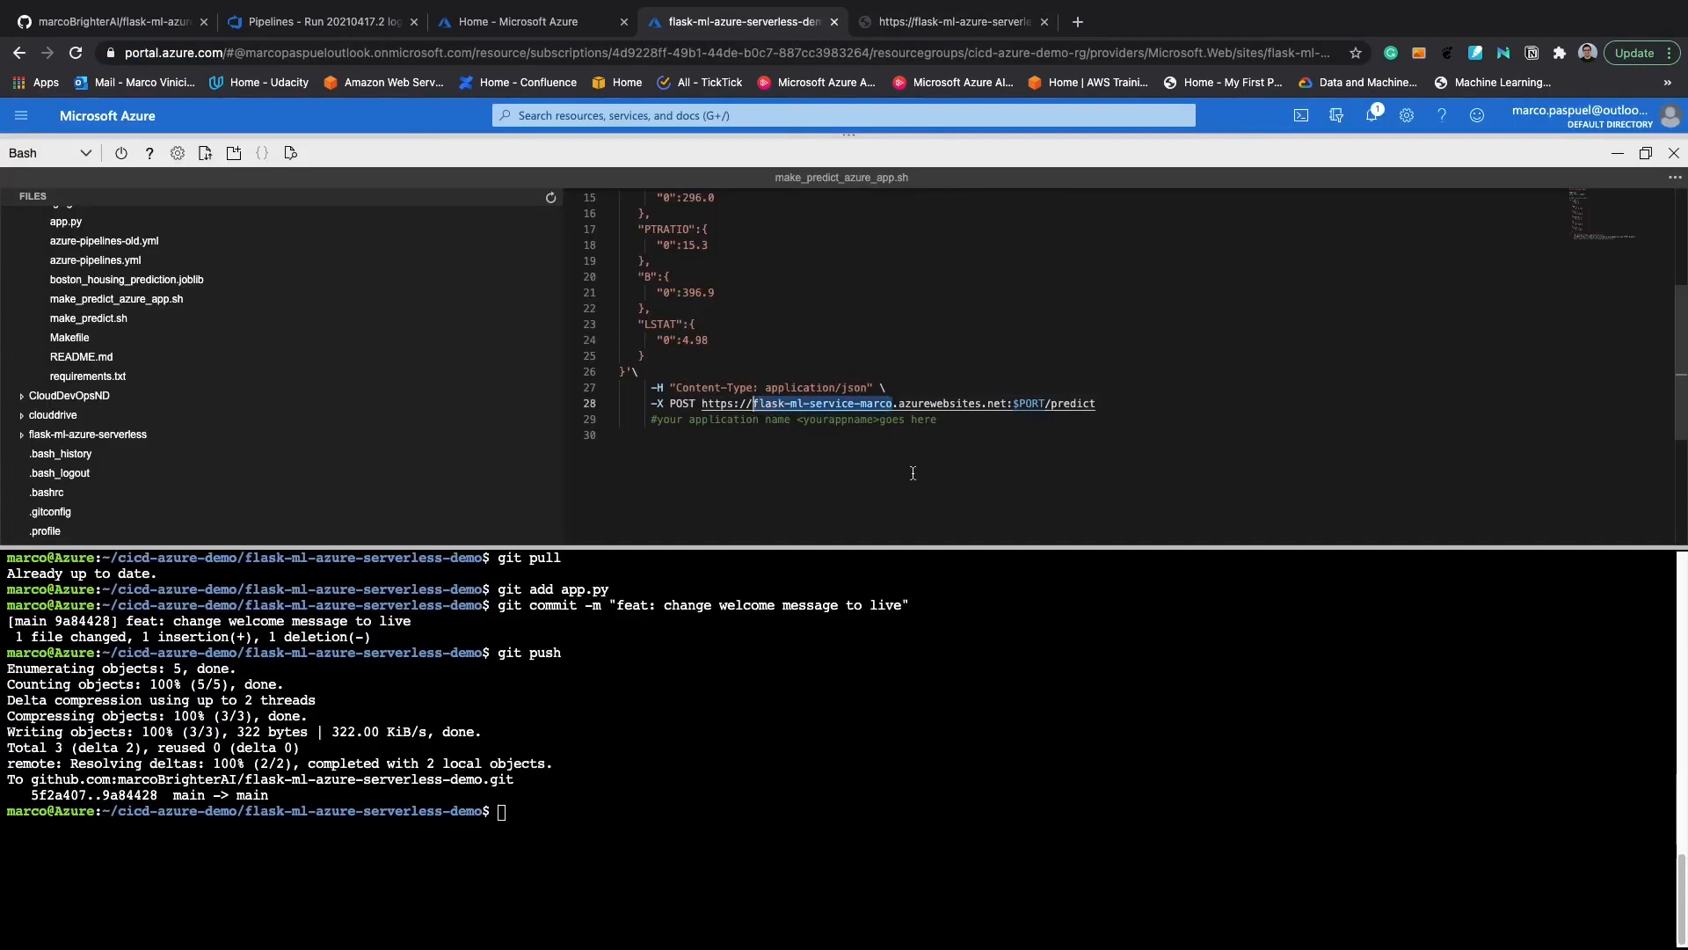
pyautogui.hotkey('ctrl', 'v')
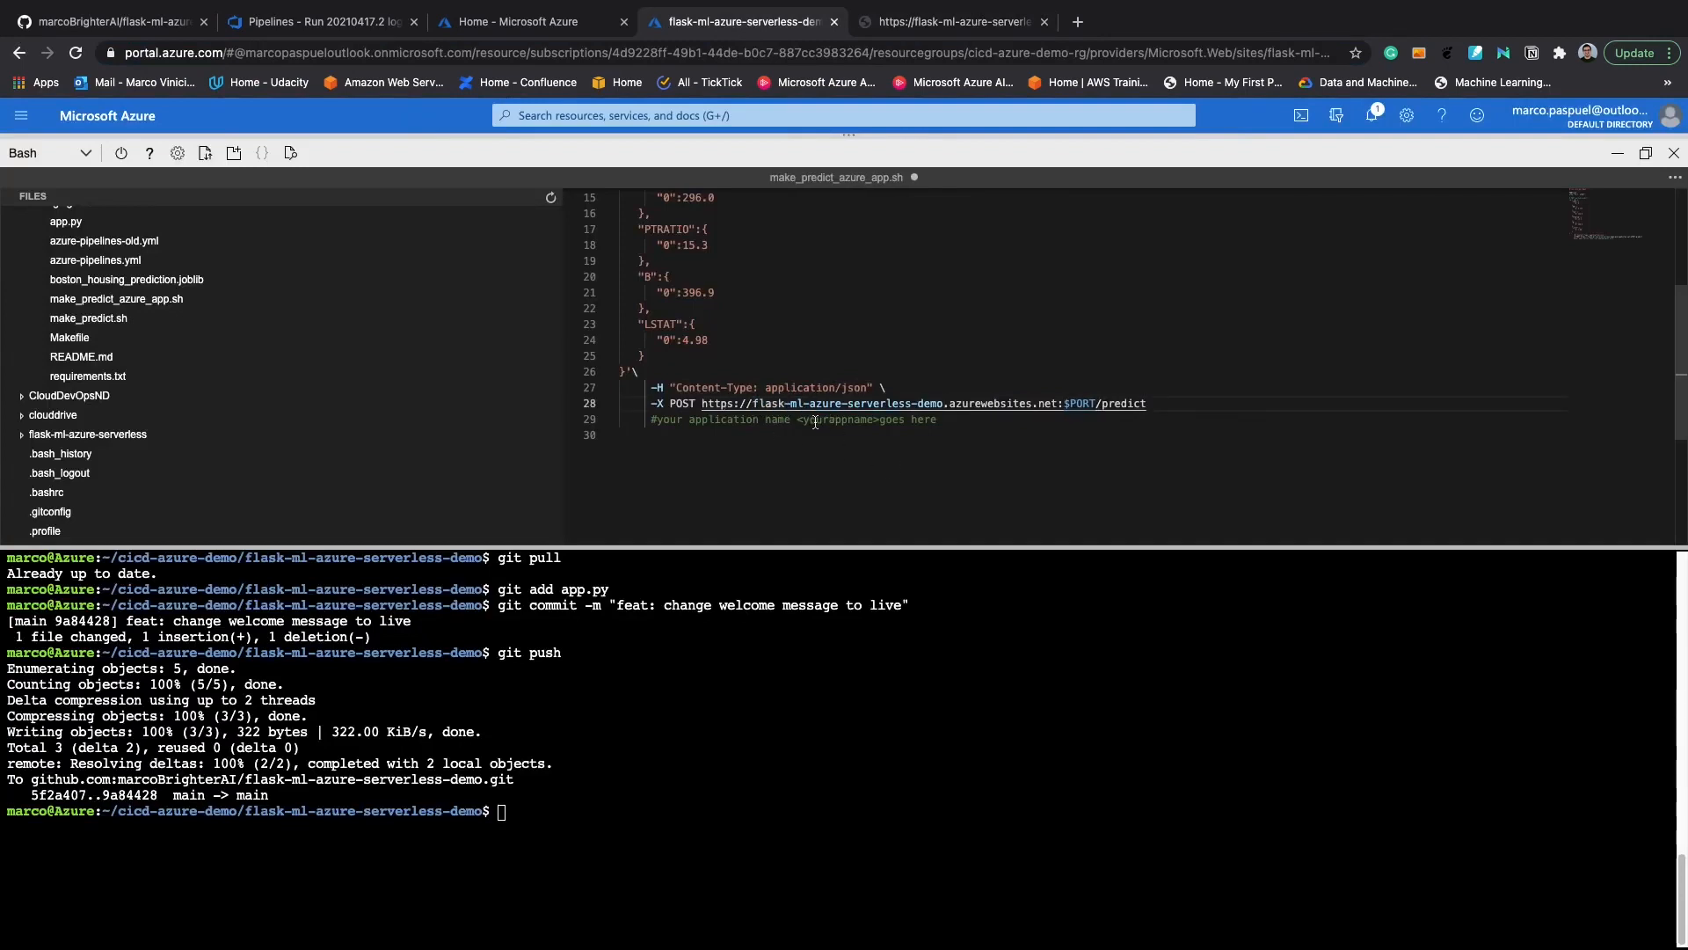
pyautogui.click(871, 320)
pyautogui.hotkey('ctrl', 's')
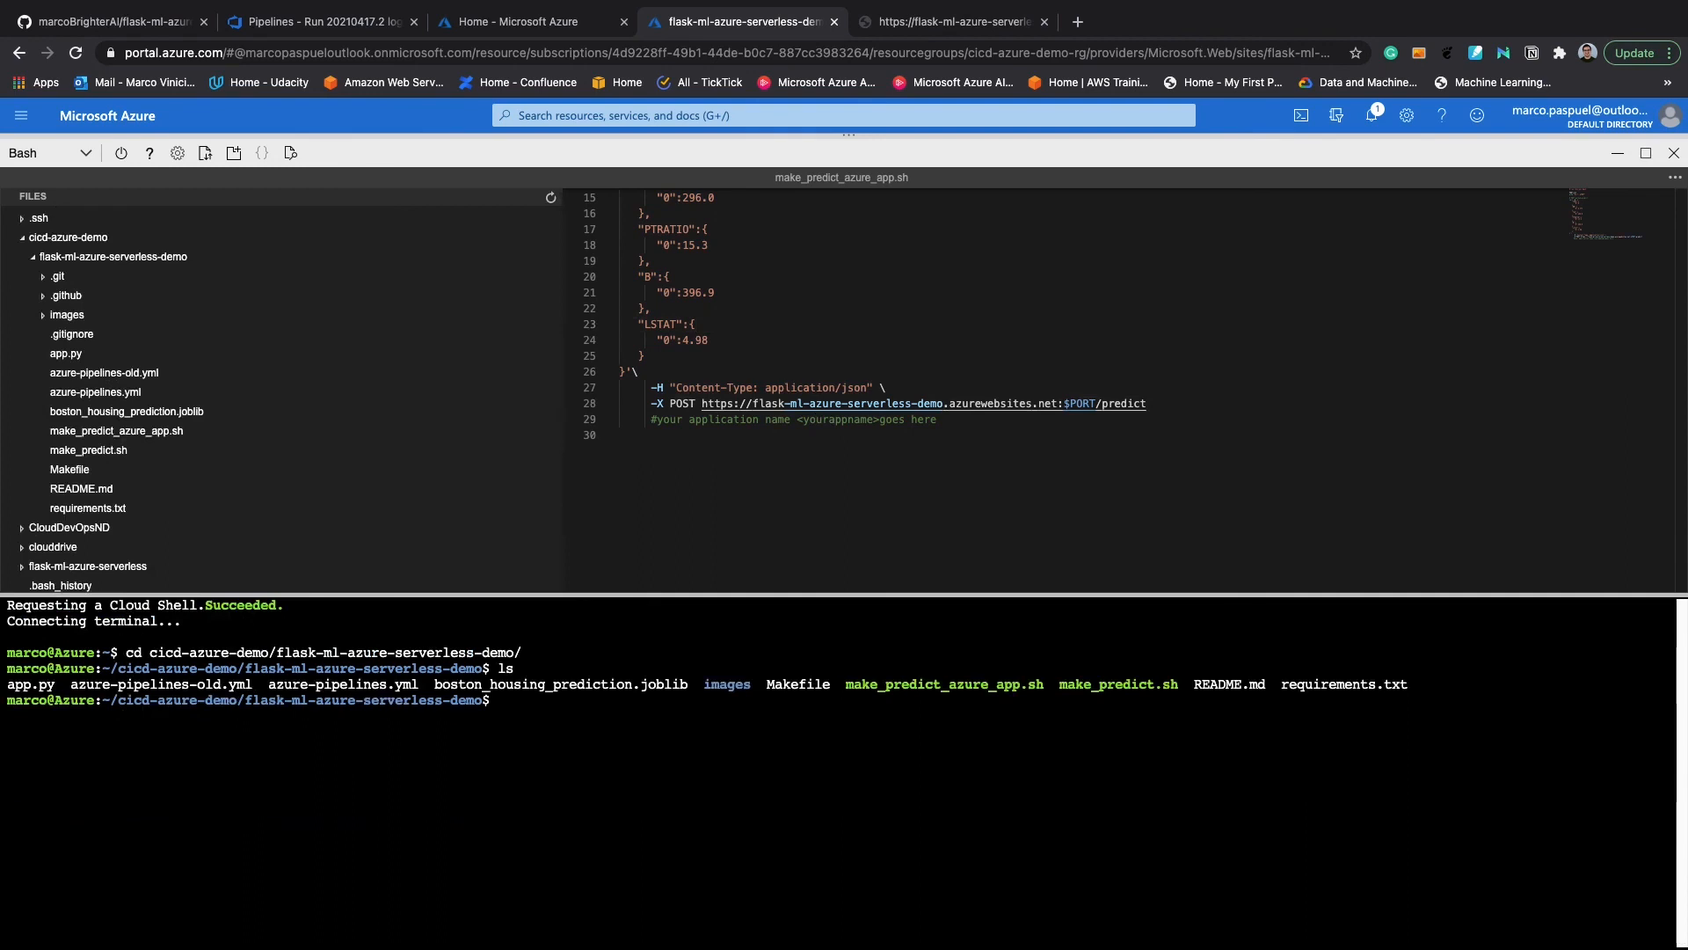
# Run ./make_predict_azure_app.sh in Cloud Shell to request a prediction from the deployed web app
pyautogui.write('./ma')
pyautogui.press('Tab')
pyautogui.write('_')
pyautogui.press('Tab')
pyautogui.press('Return')
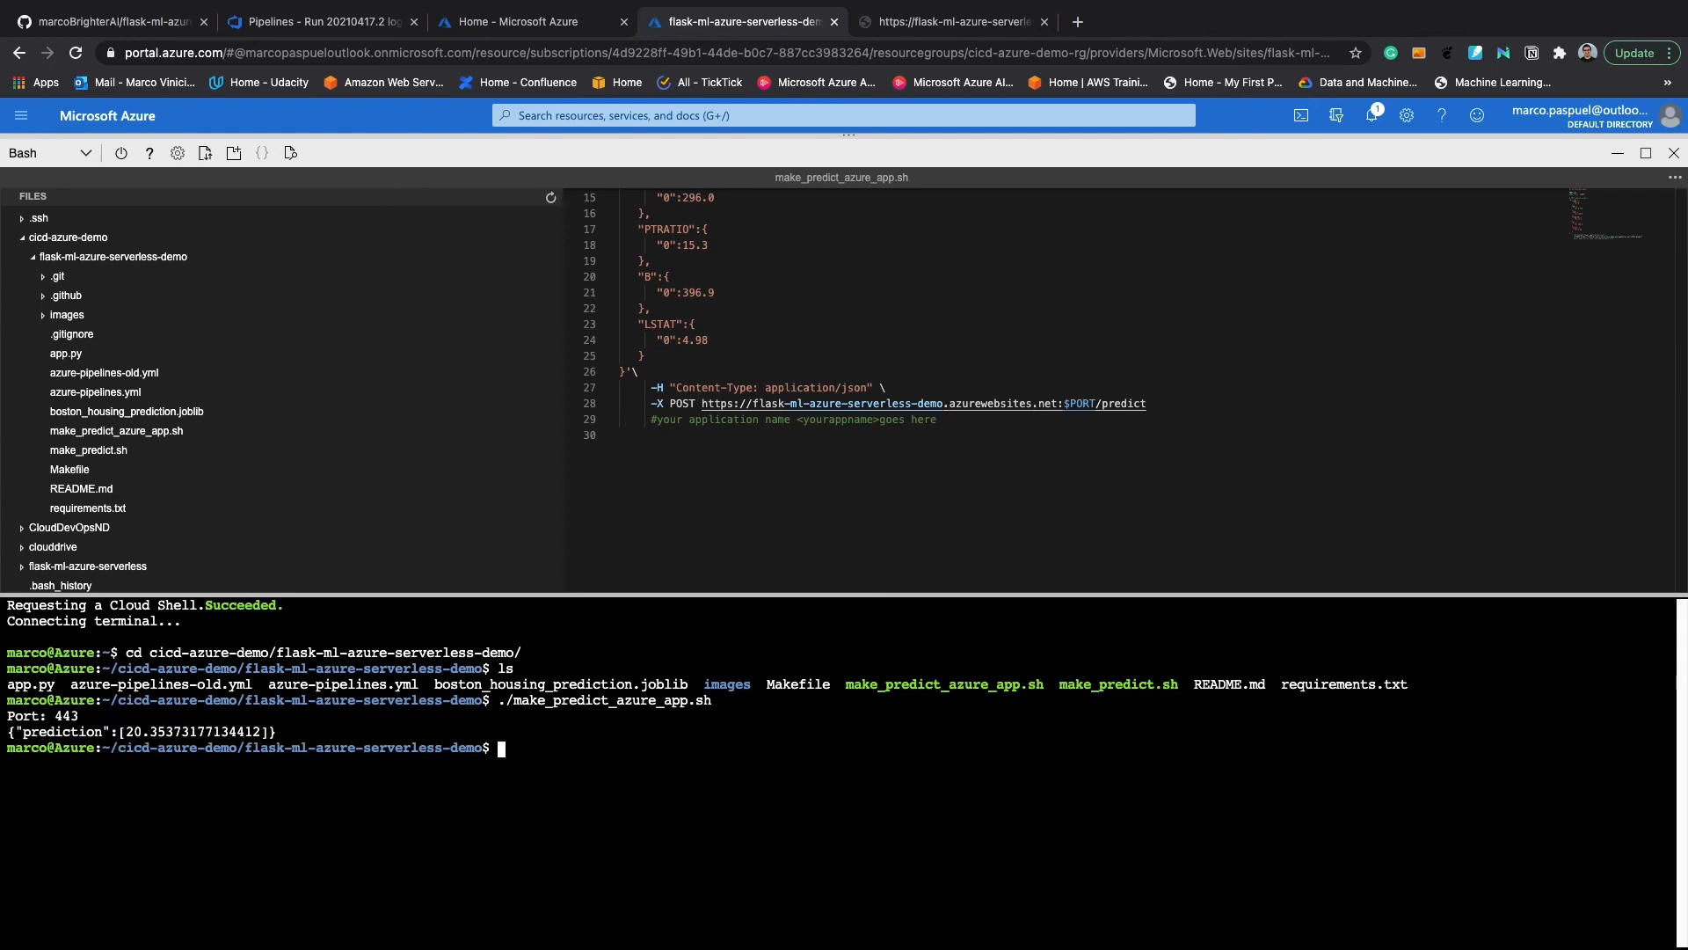
# Stream the web app's logs with az webapp log tail --name flask-ml-azure-serverless-demo -g cicd-azure-demo-rg, and enlarge the terminal to read them
pyautogui.click(776, 790)
pyautogui.write('az webapp log tail --name')
pyautogui.click(984, 407)
pyautogui.moveTo(943, 406); pyautogui.dragTo(753, 405)
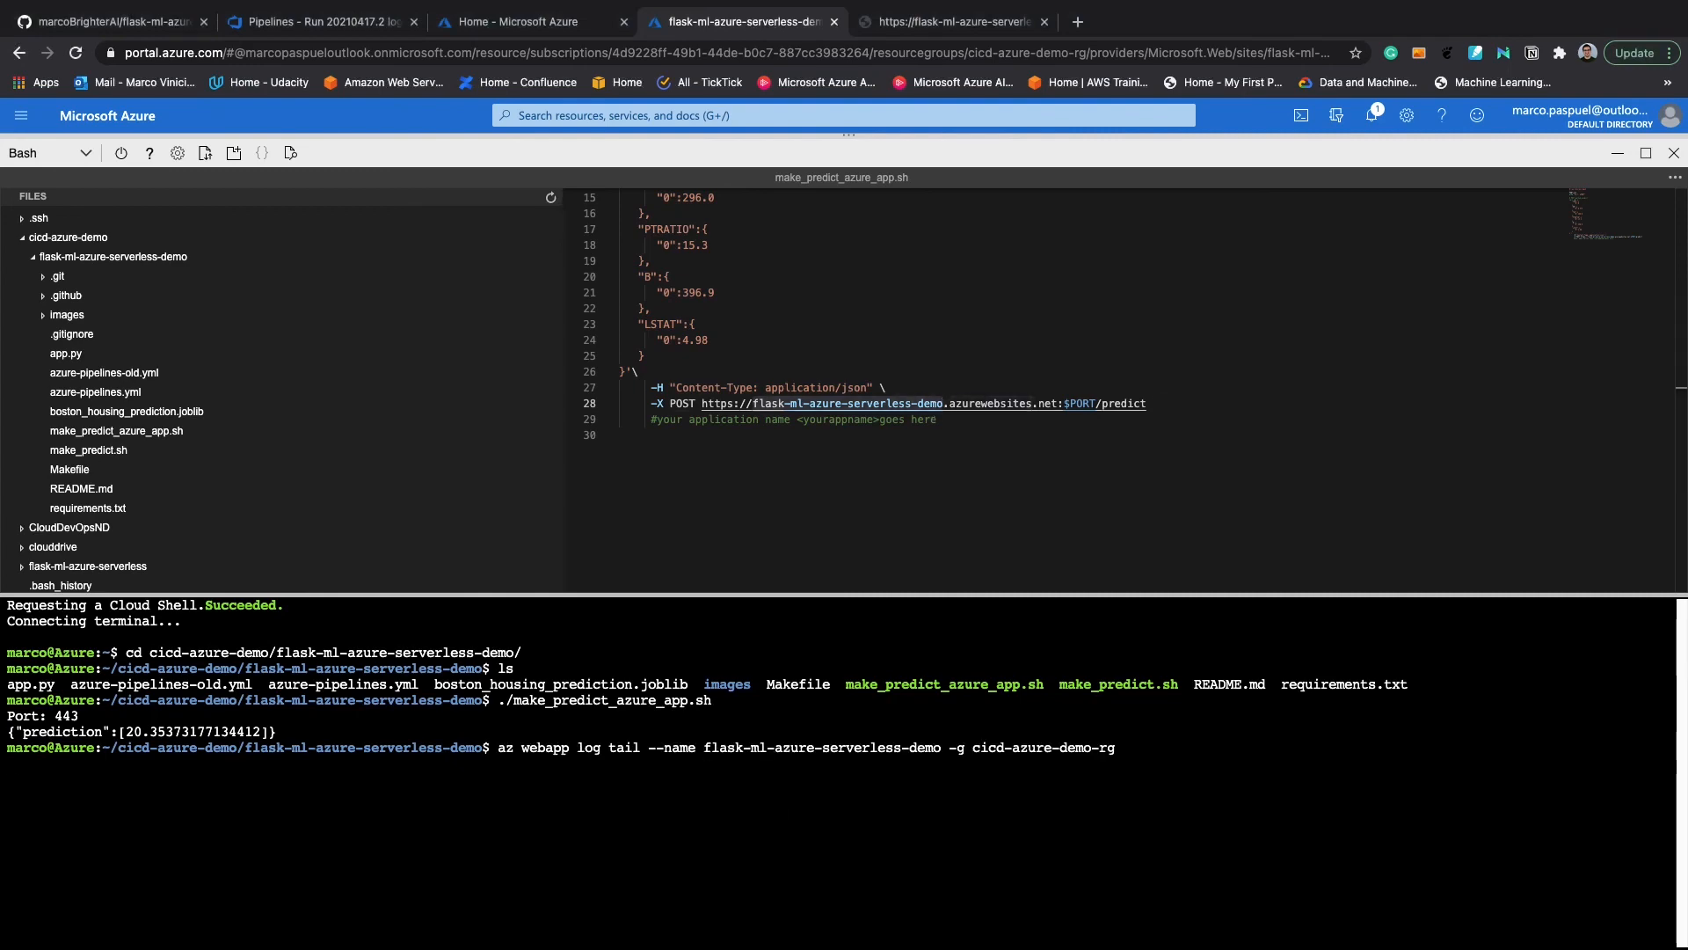
pyautogui.press('Return')
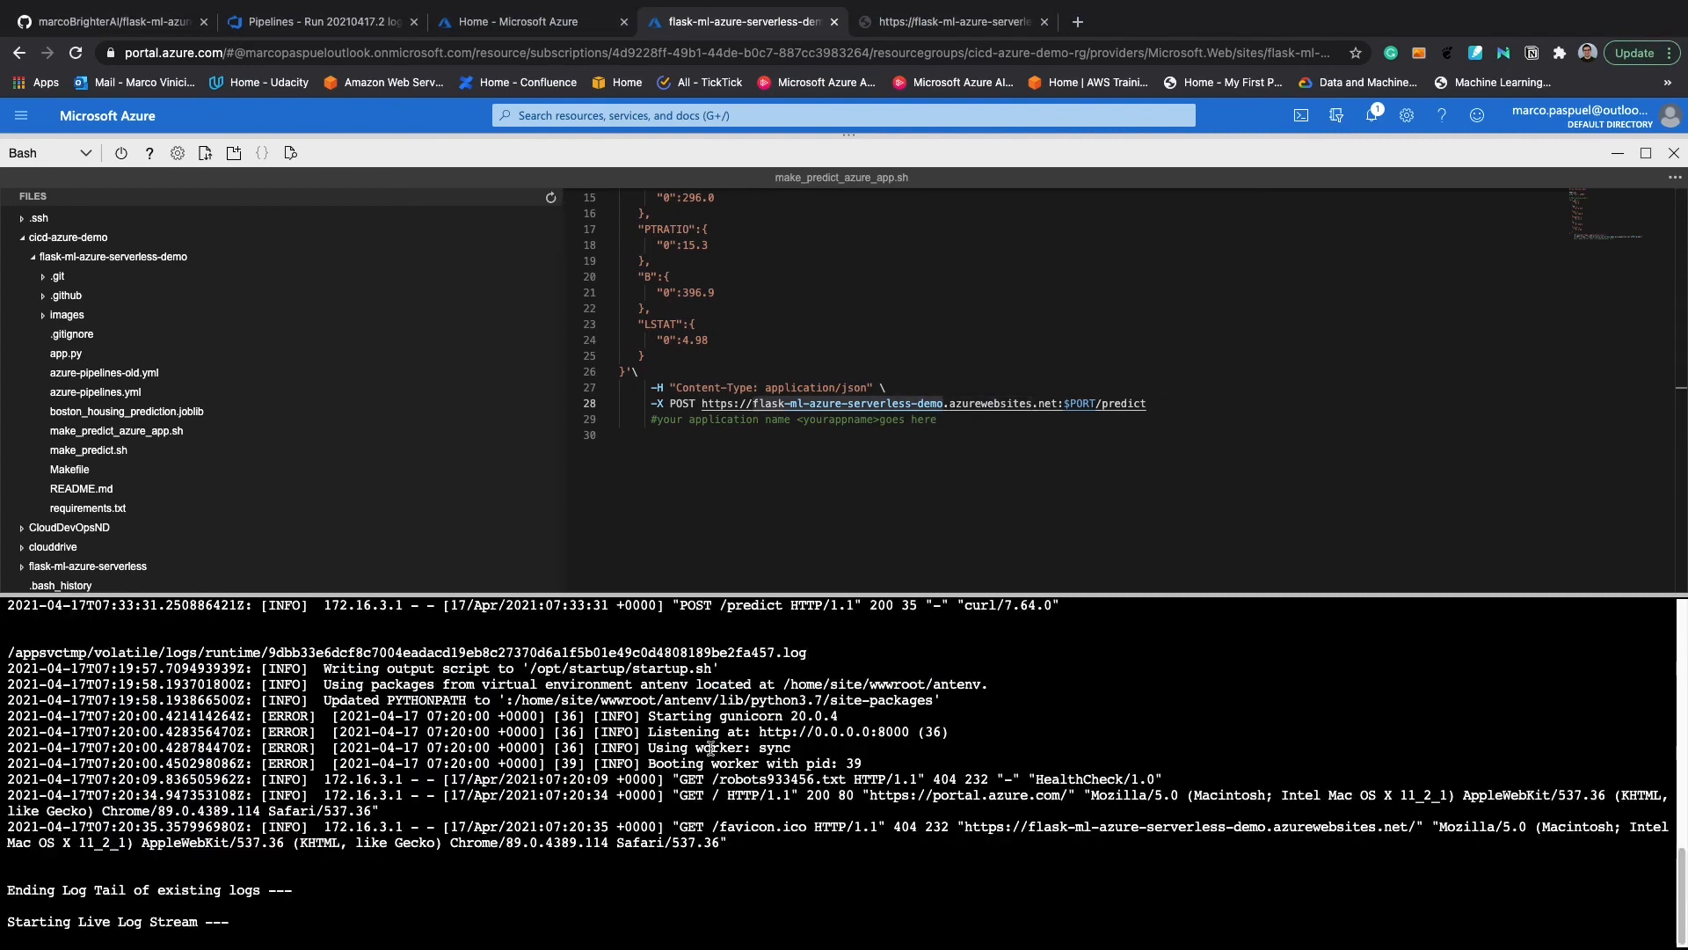
pyautogui.moveTo(760, 598); pyautogui.dragTo(767, 410)
pyautogui.scroll(10, 714, 707)
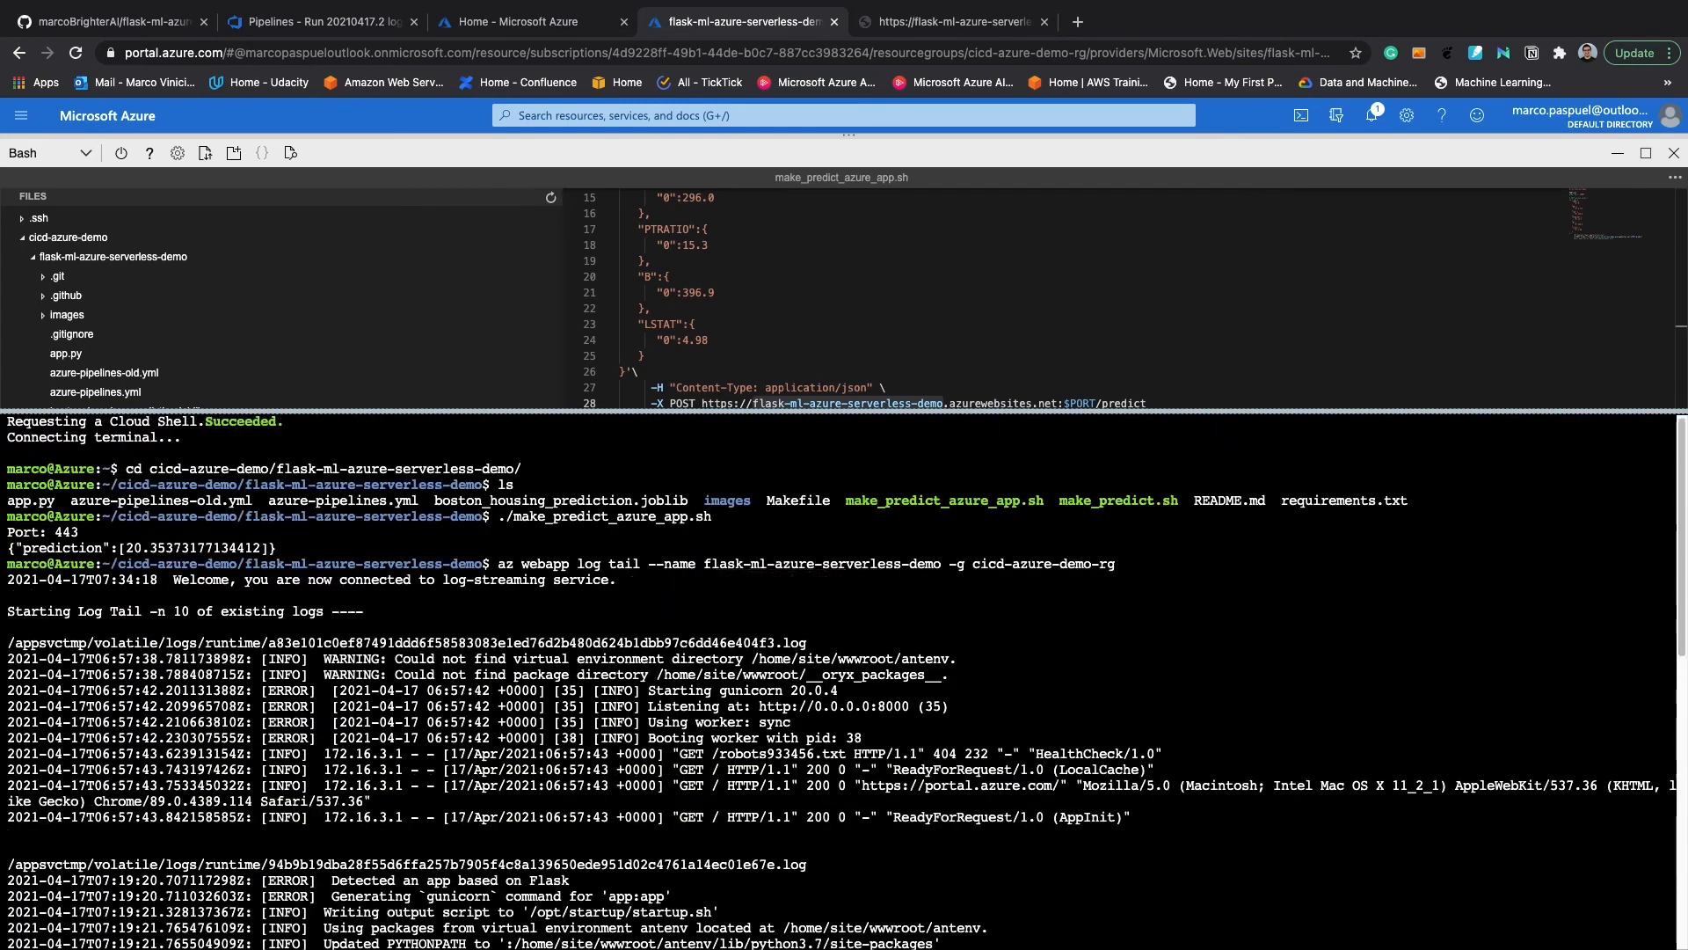
# Examine the pipeline's latest run in Azure DevOps, follow its main branch link to GitHub, and view the repository's workflow runs
pyautogui.click(308, 21)
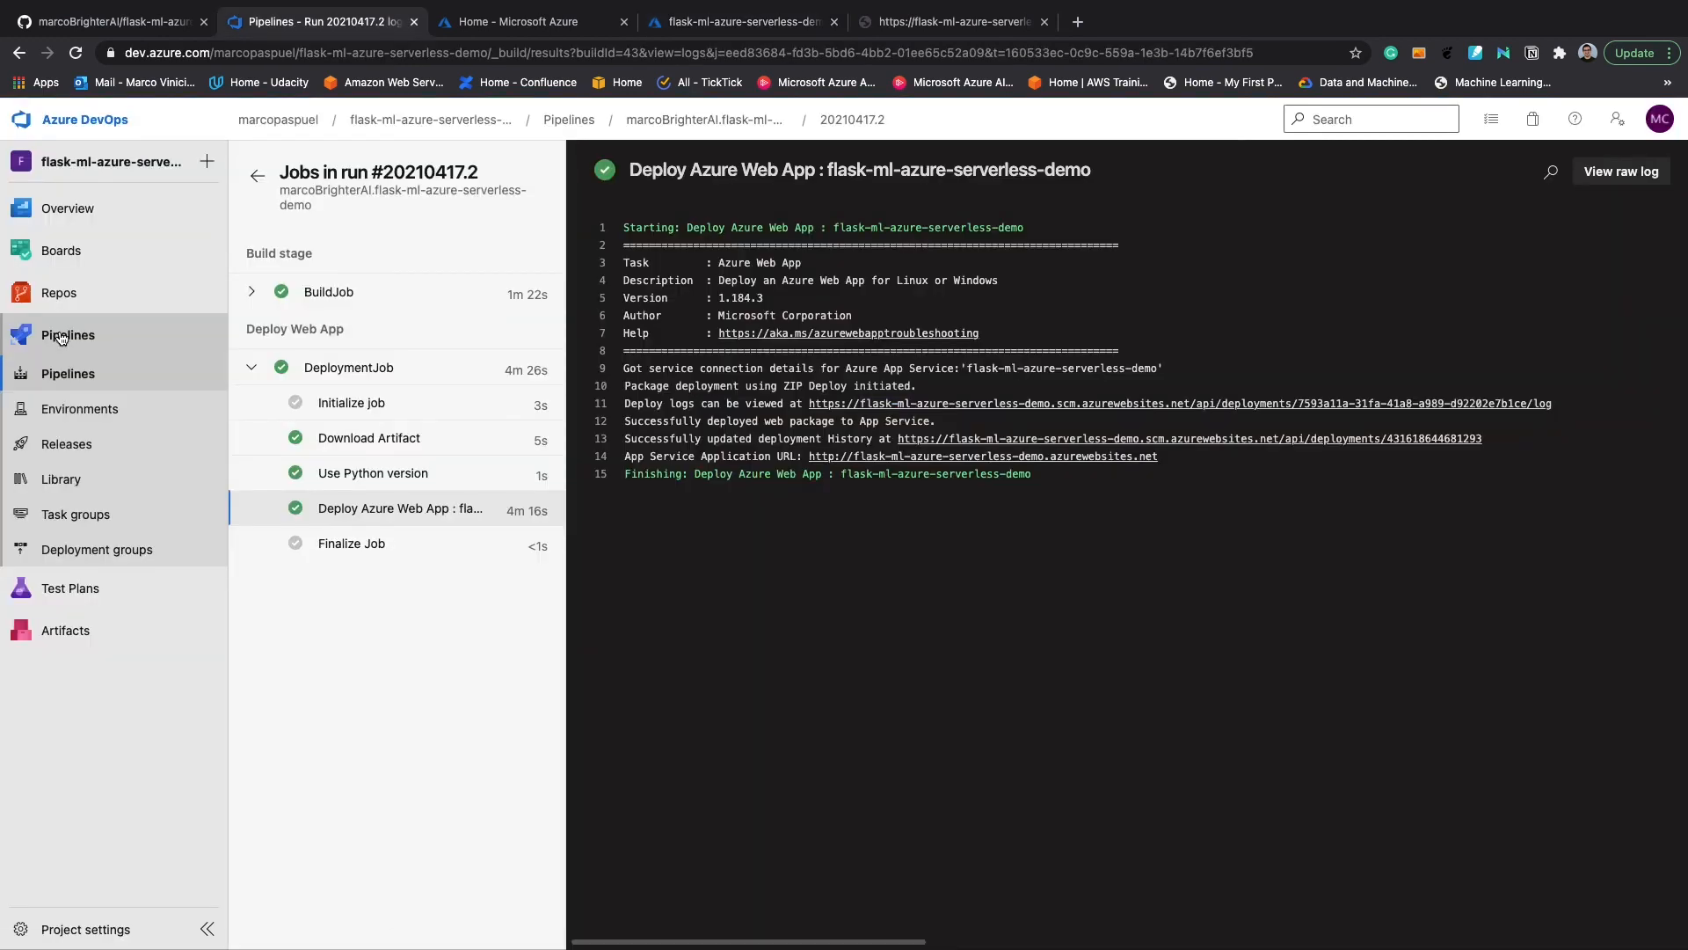
pyautogui.click(64, 335)
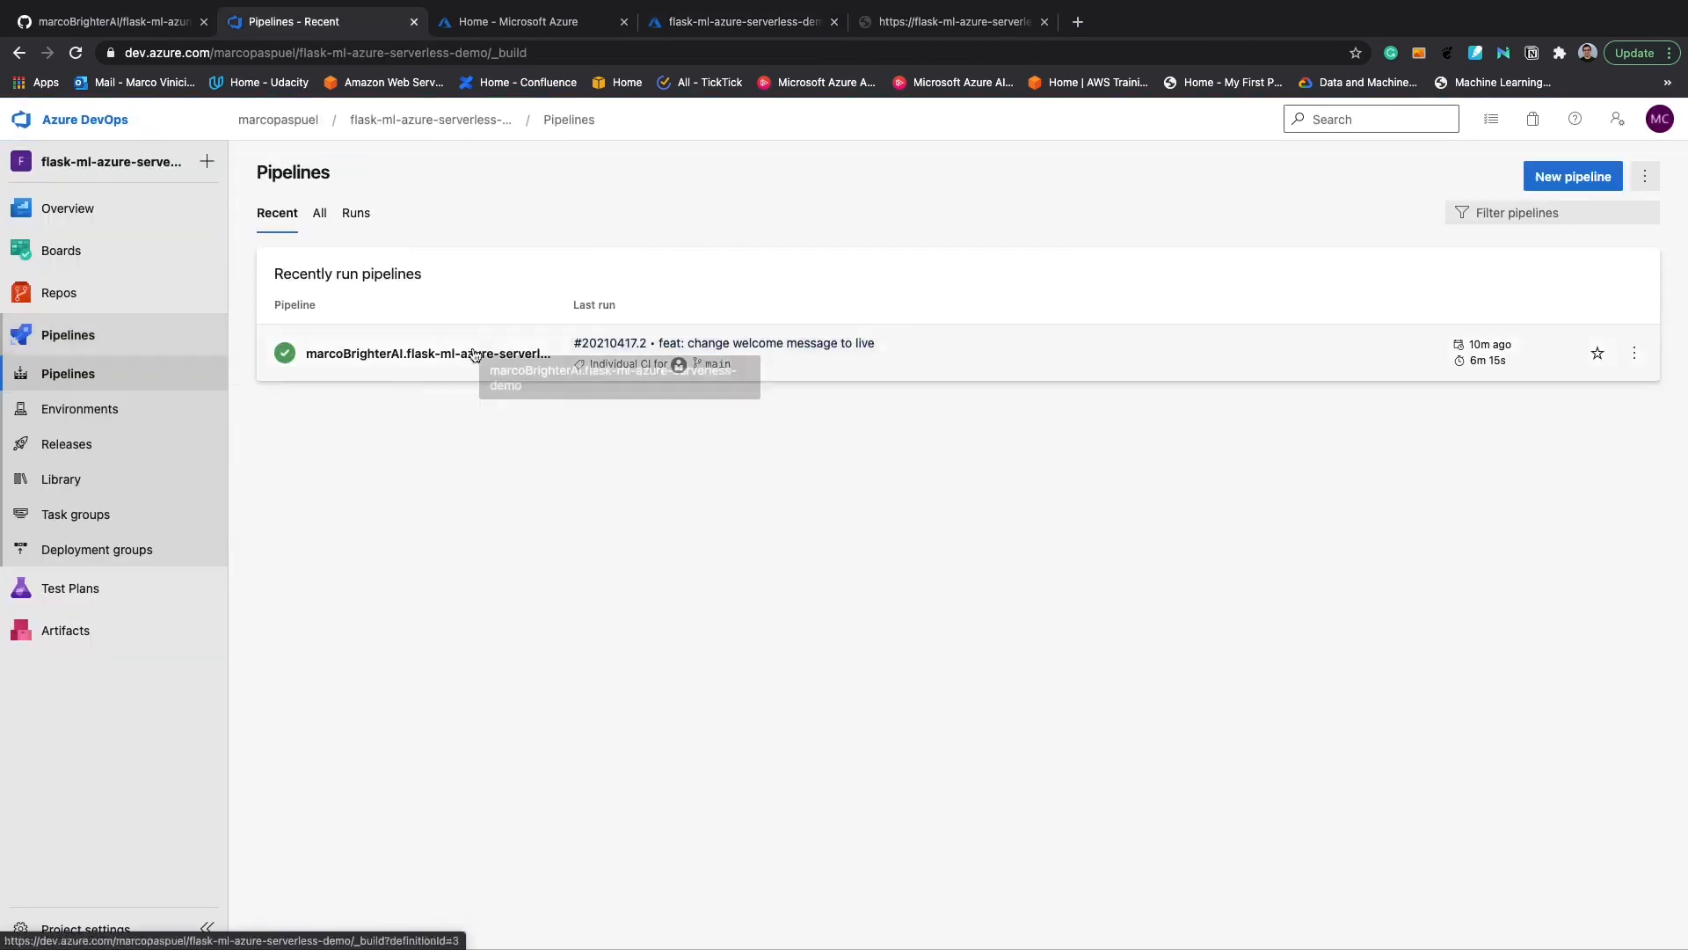
pyautogui.click(722, 363)
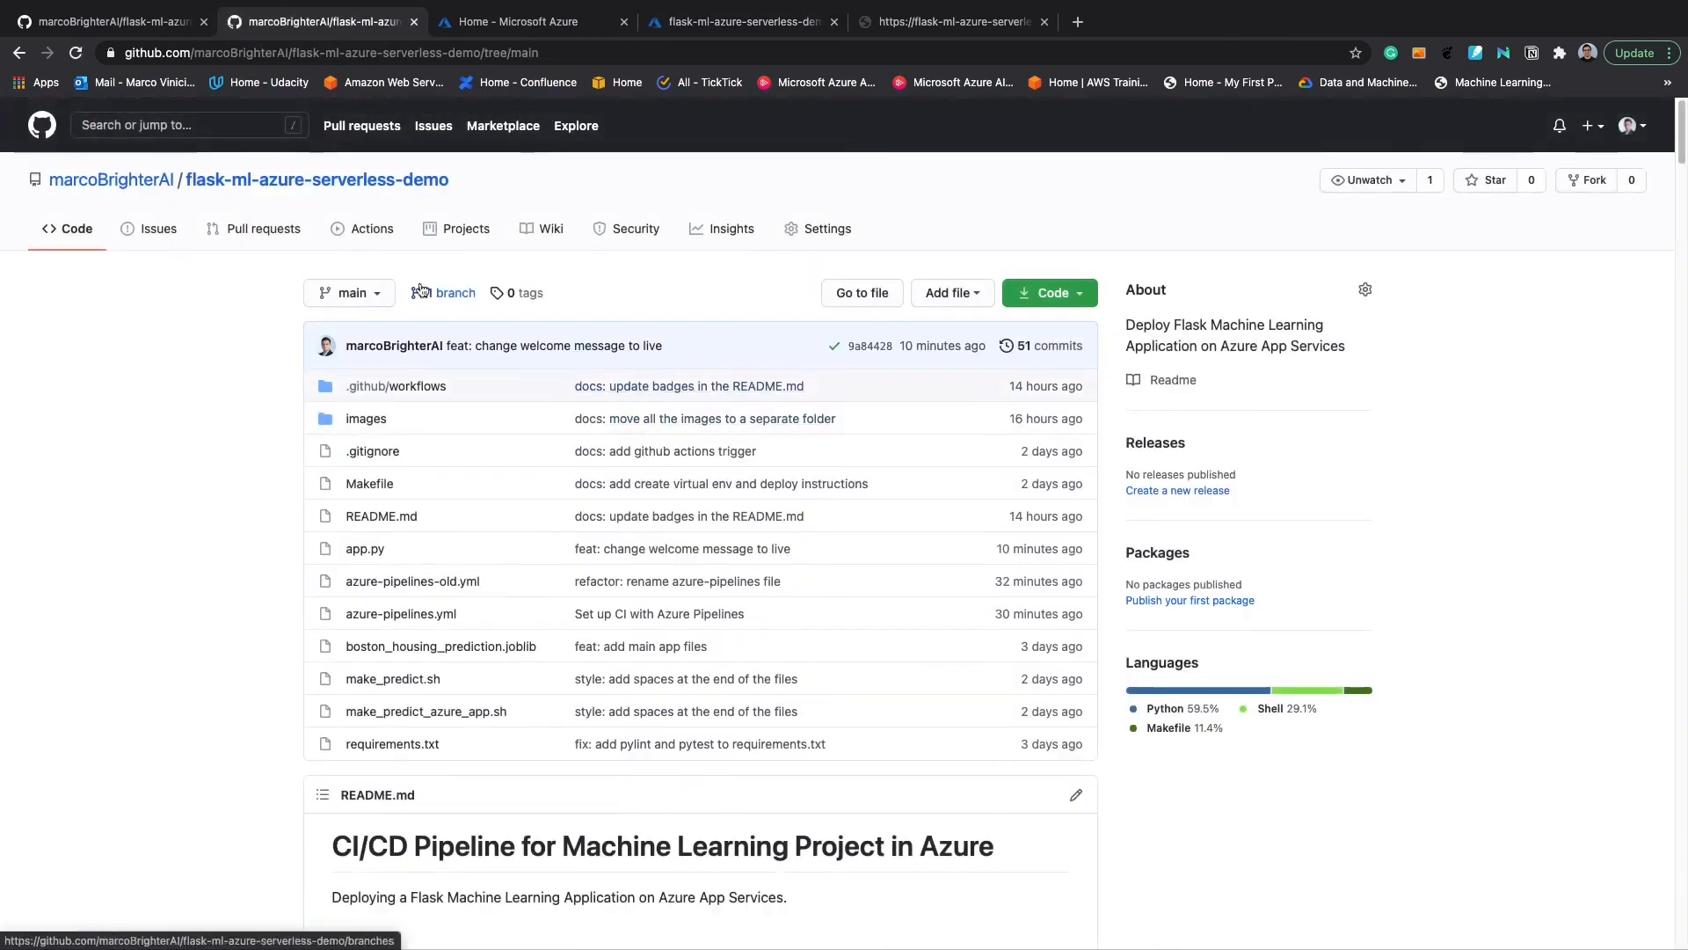
pyautogui.click(369, 229)
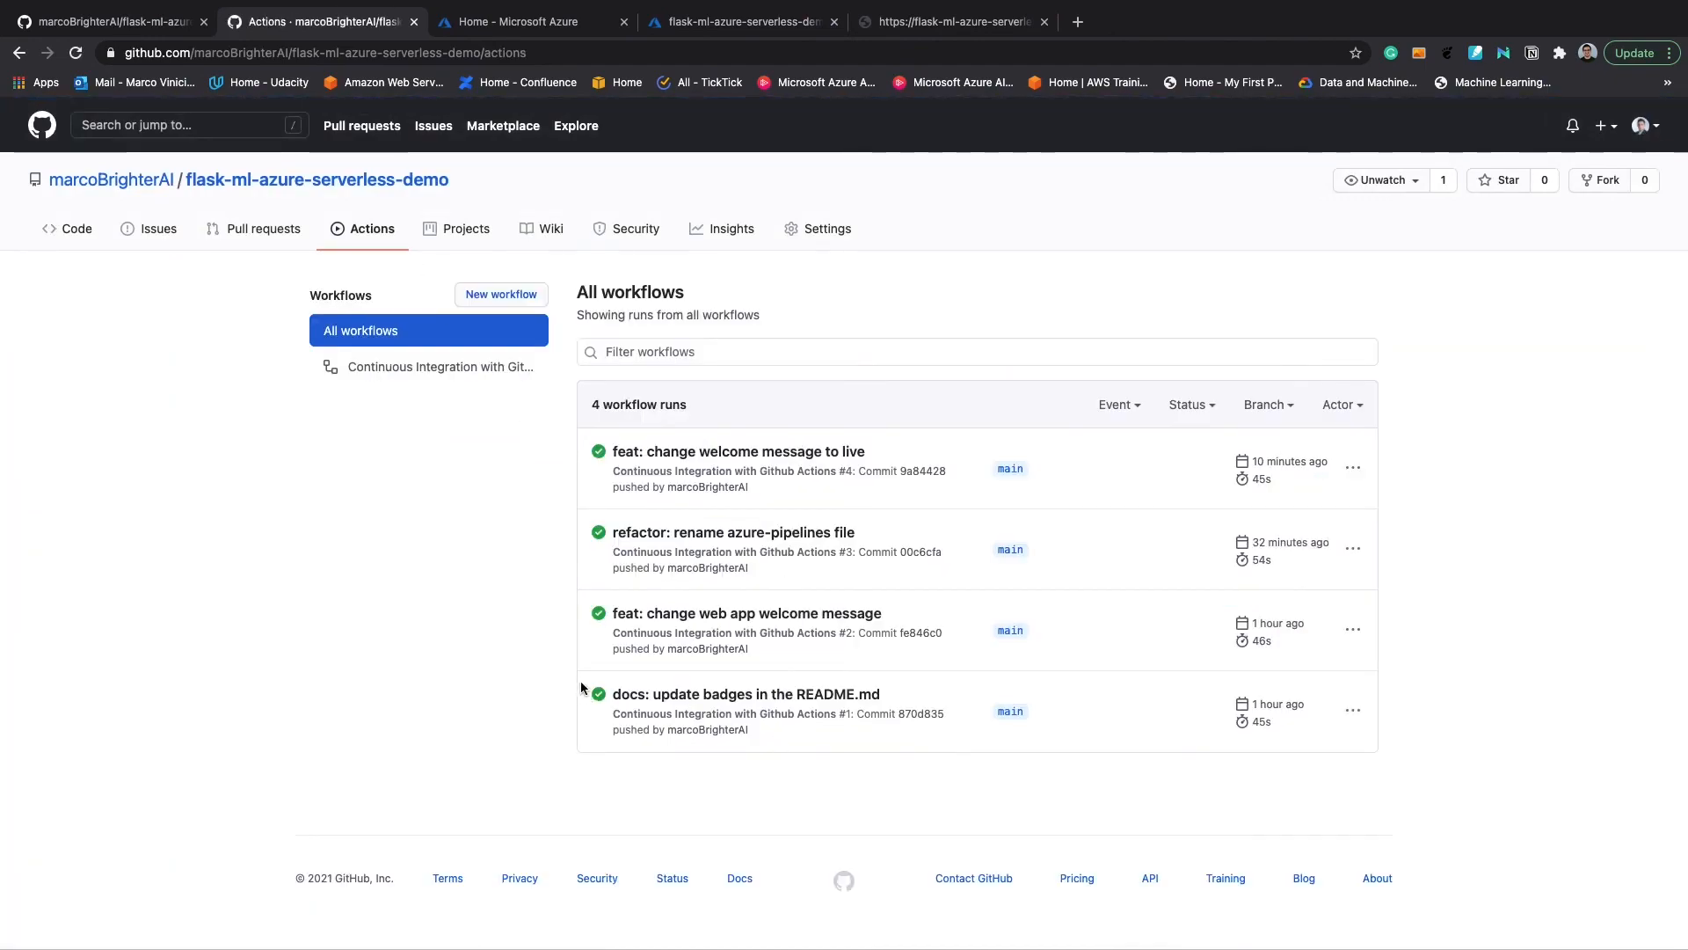
# Return to the flask-ml-azure-serverless-demo repository's main page and read the README down to the section on verifying Continuous Delivery
pyautogui.click(287, 181)
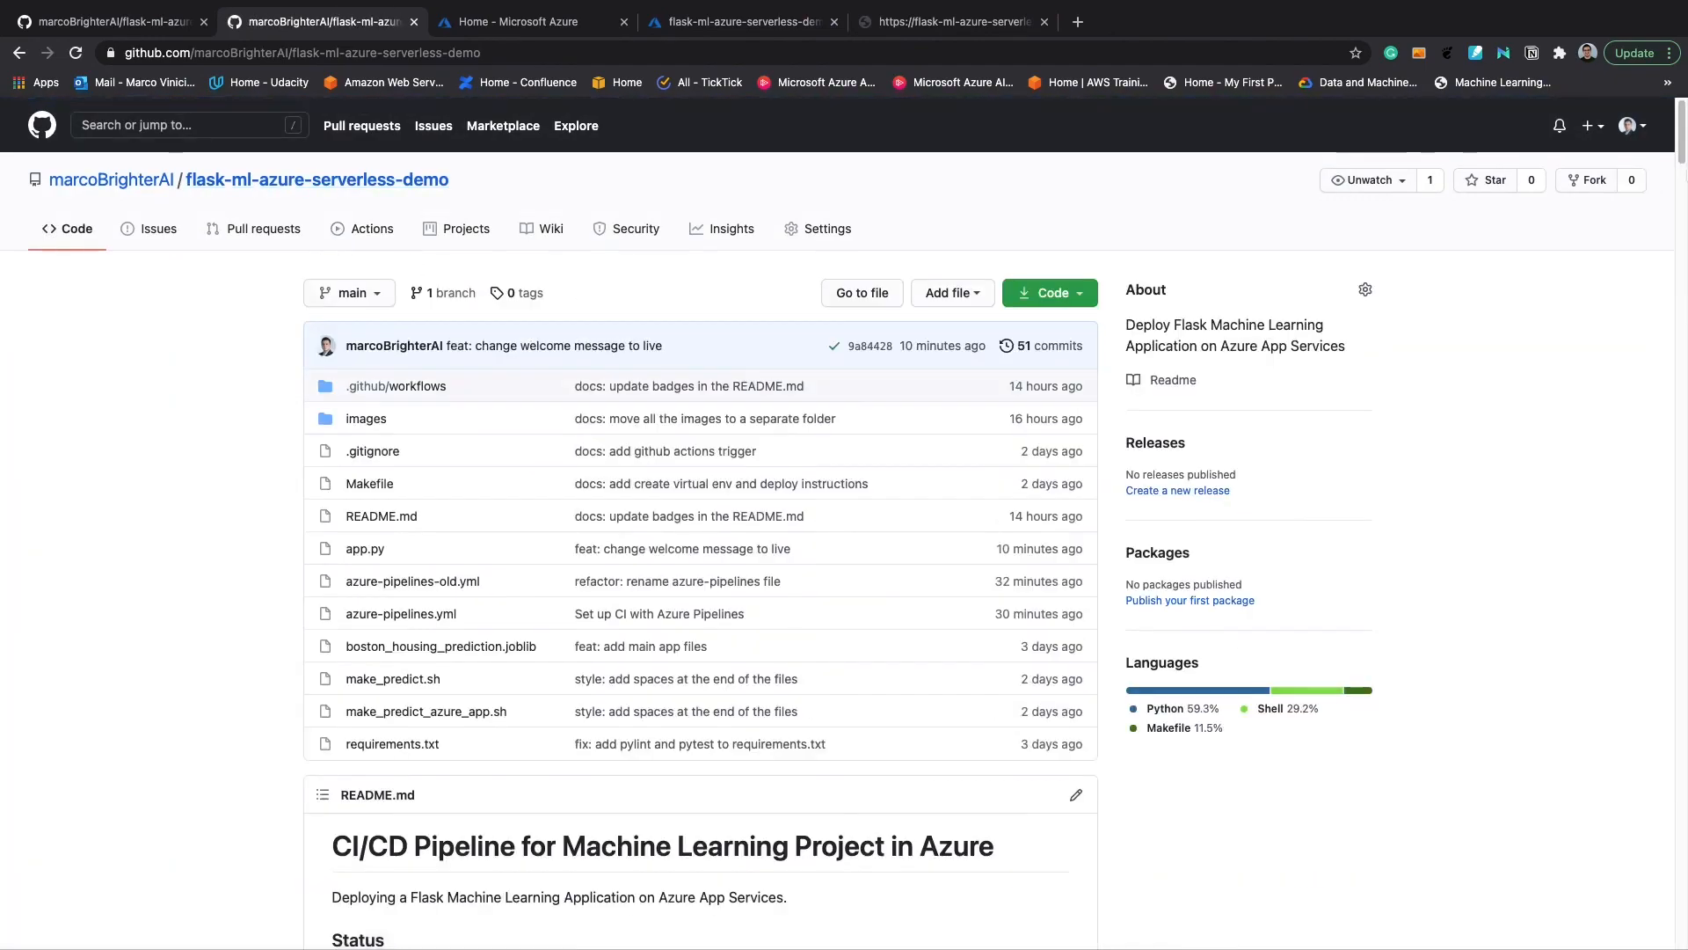
pyautogui.scroll(-20, 703, 527)
pyautogui.scroll(-20, 372, 404)
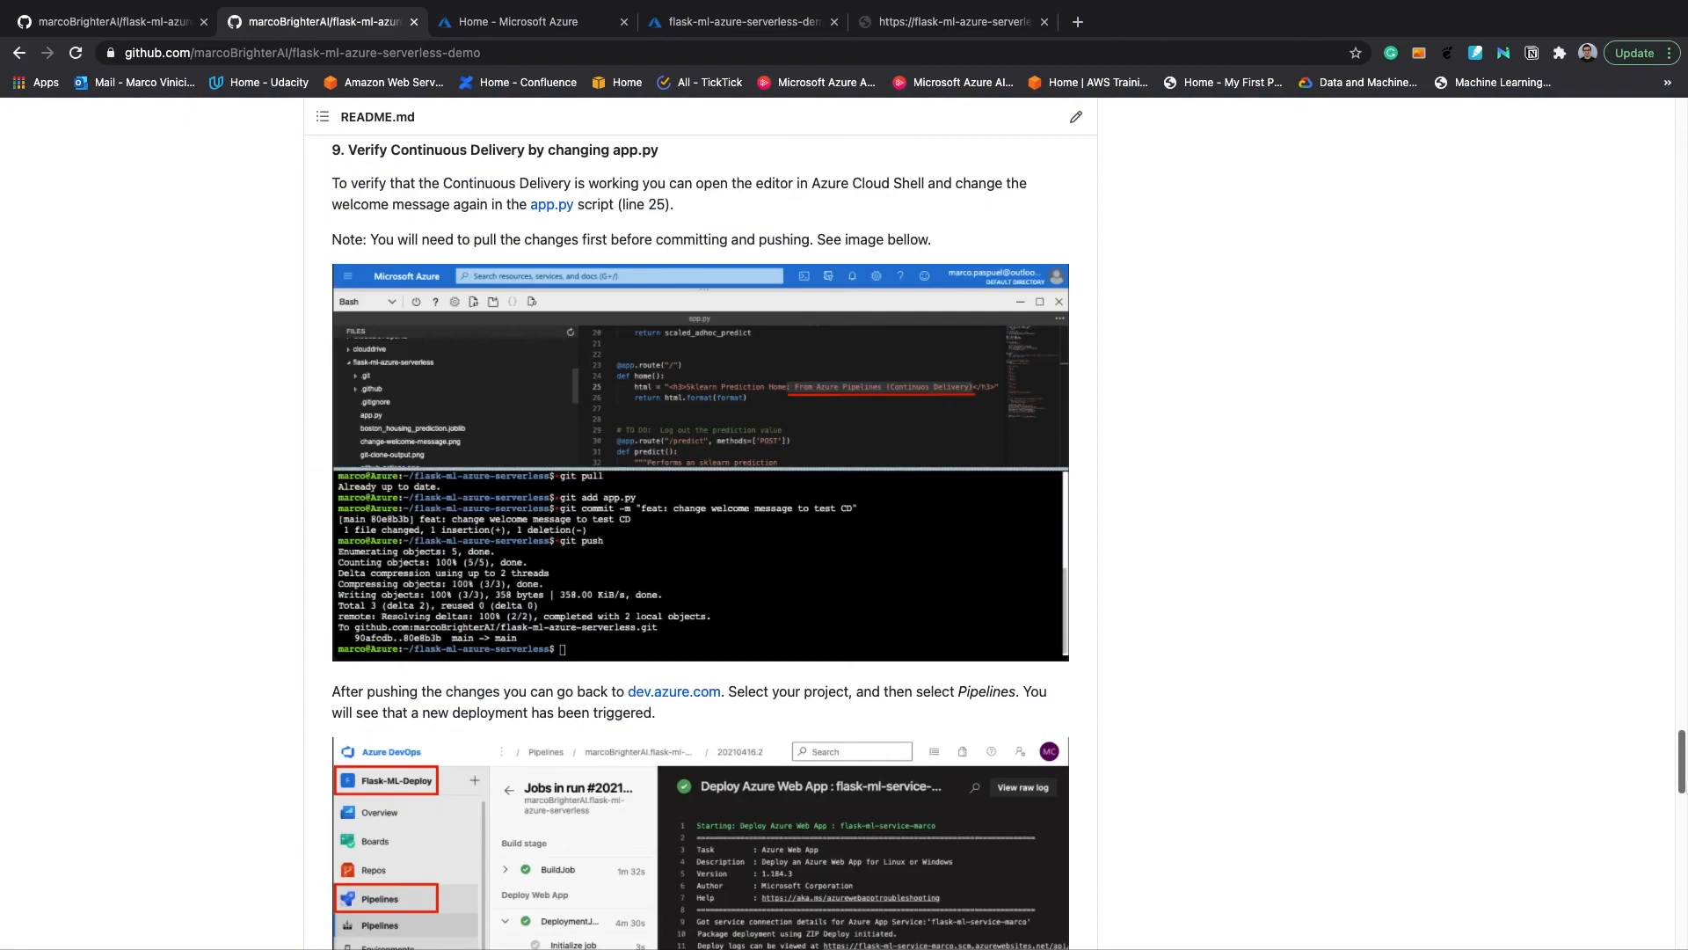